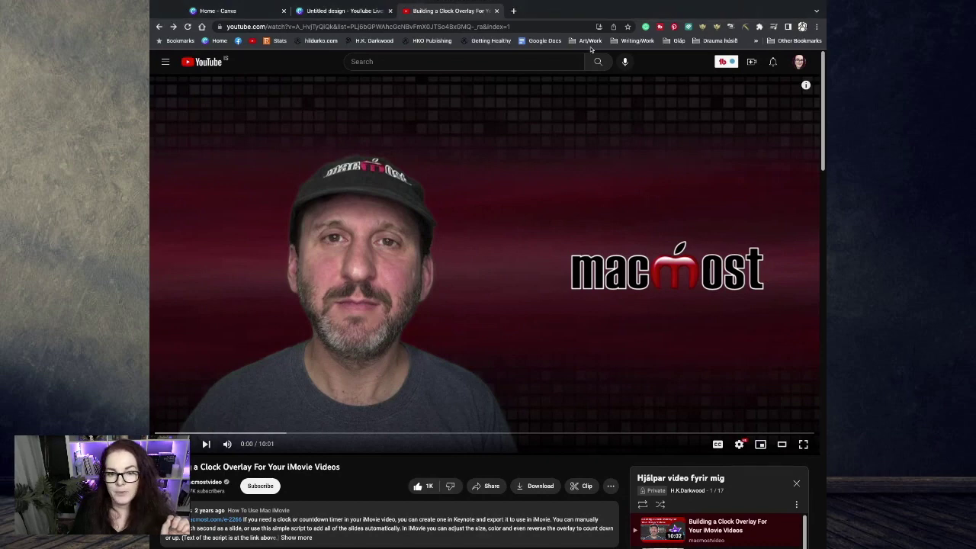
- Create a blank YouTube Livestream video design from a 'youtube' search and switch to it
click(220, 11)
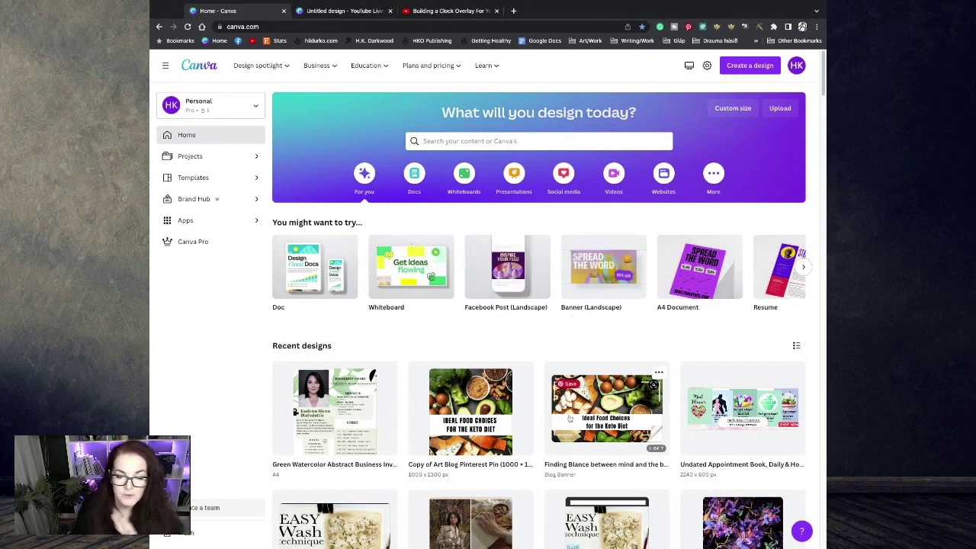
click(732, 66)
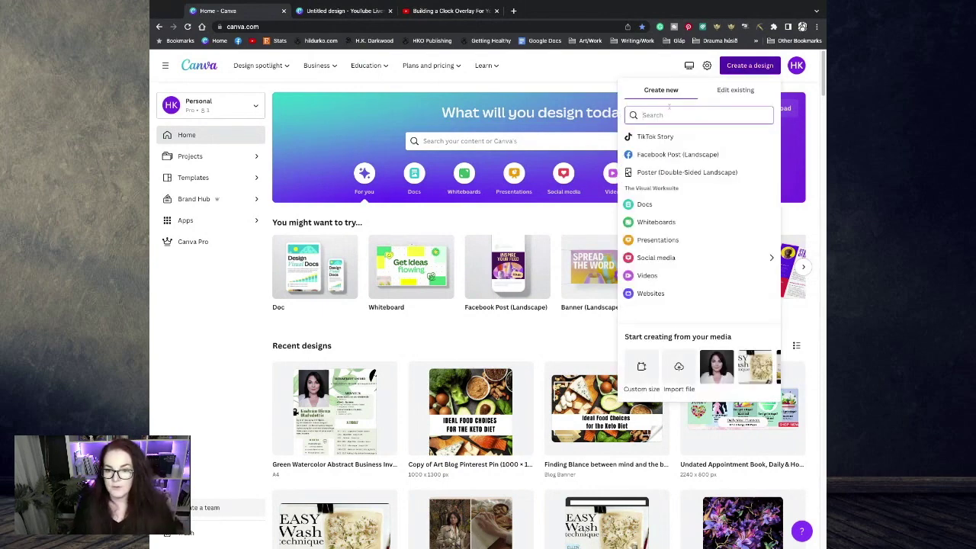
text(youtube)
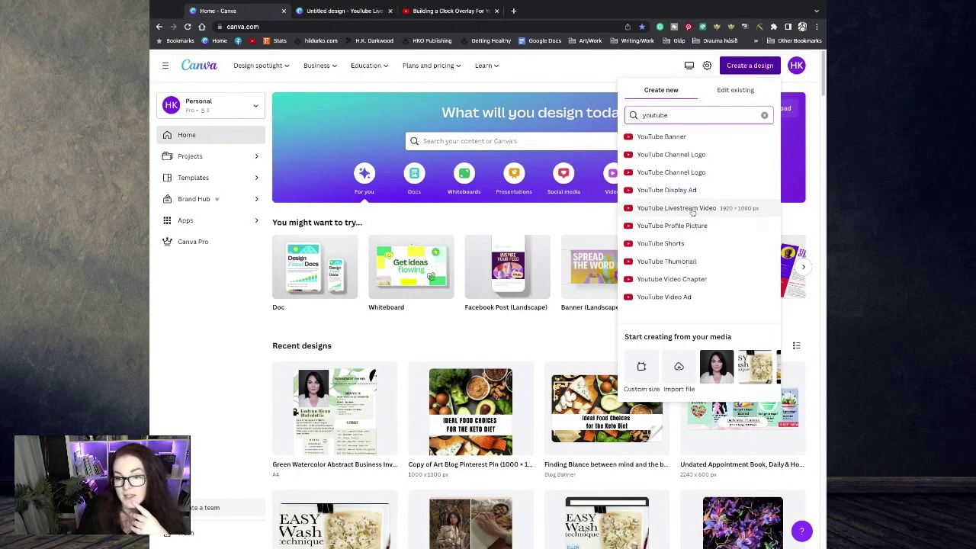
click(328, 12)
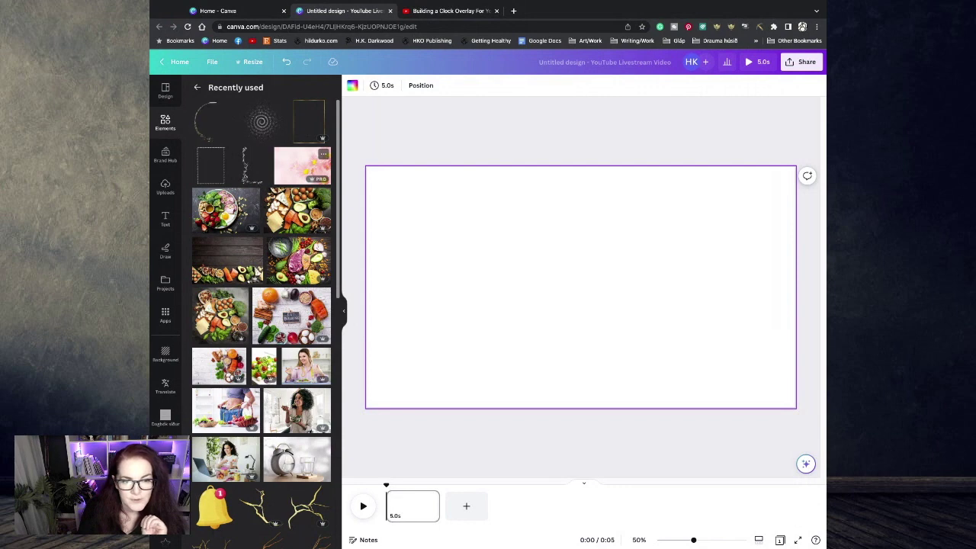
- Add the pink daisy photo from Recently used and set it as the page background
click(302, 165)
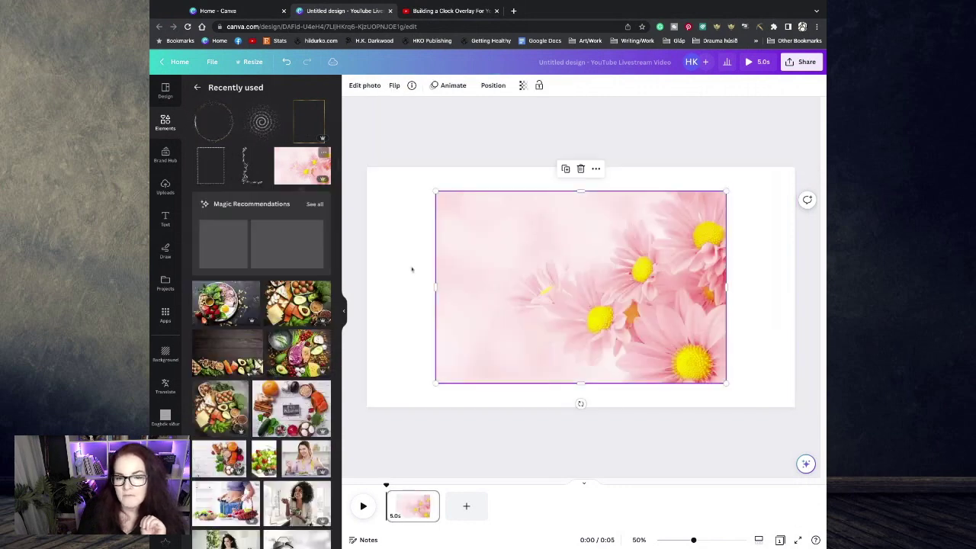
right_click(530, 294)
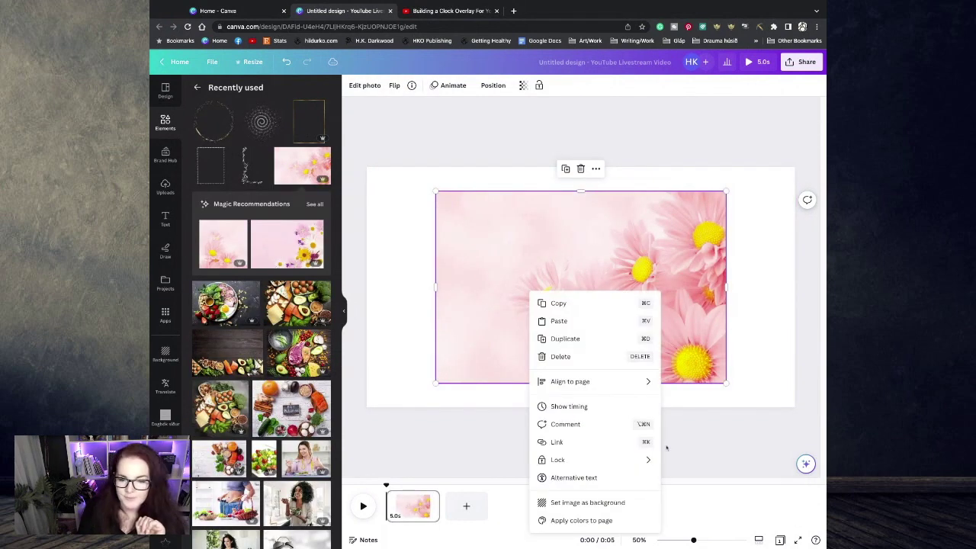
click(549, 503)
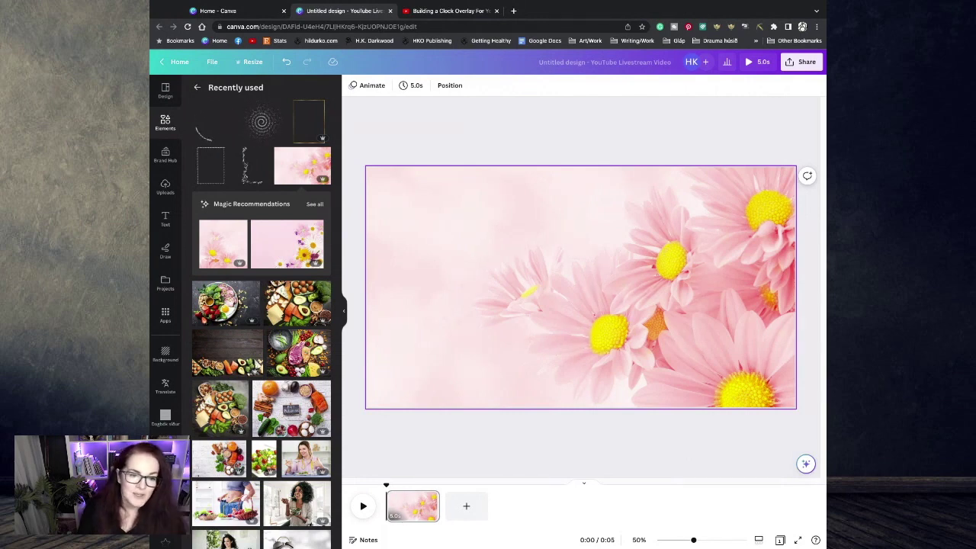
- Add a gold rectangle frame, level and resize it, and place it on the page's left half
click(302, 119)
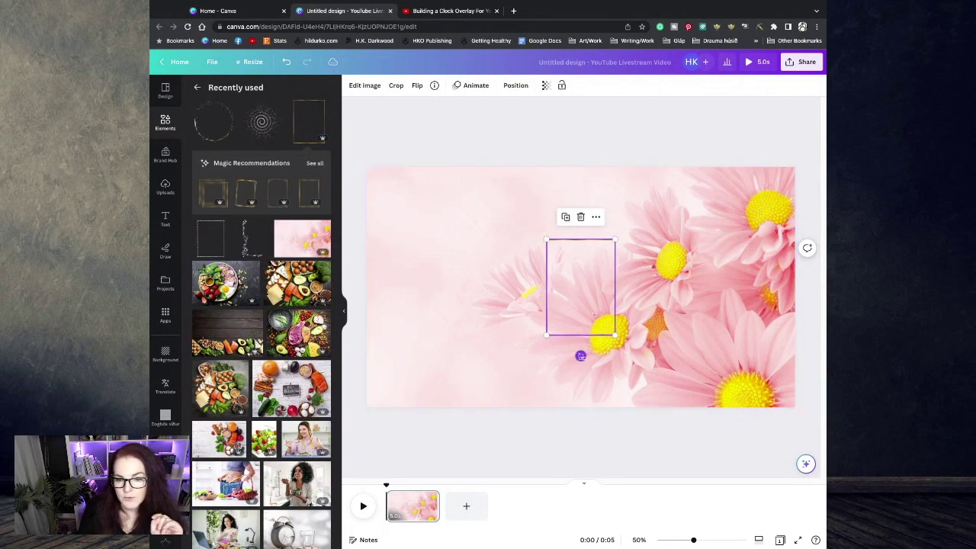
drag(582, 353, 485, 290)
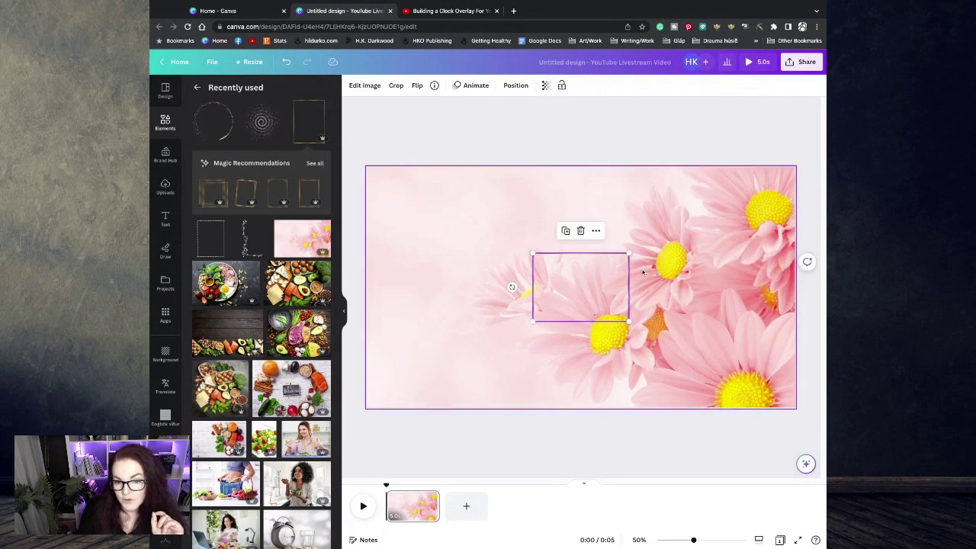
drag(559, 296, 571, 370)
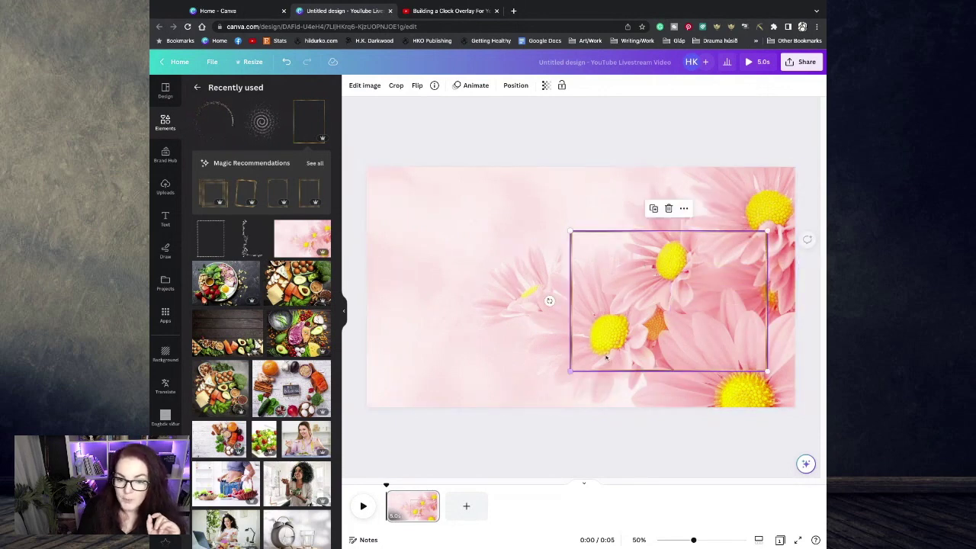
drag(673, 335, 669, 308)
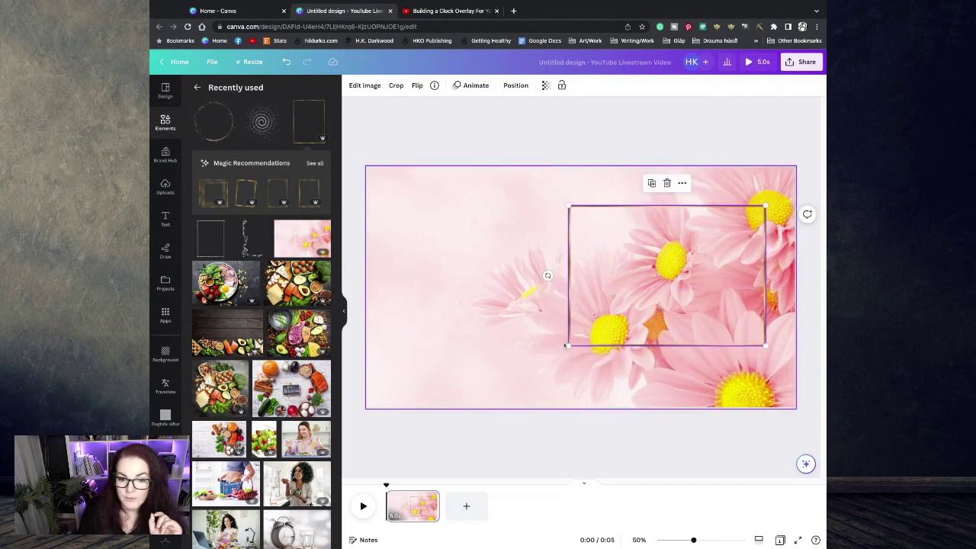
drag(568, 345, 541, 364)
drag(661, 290, 659, 292)
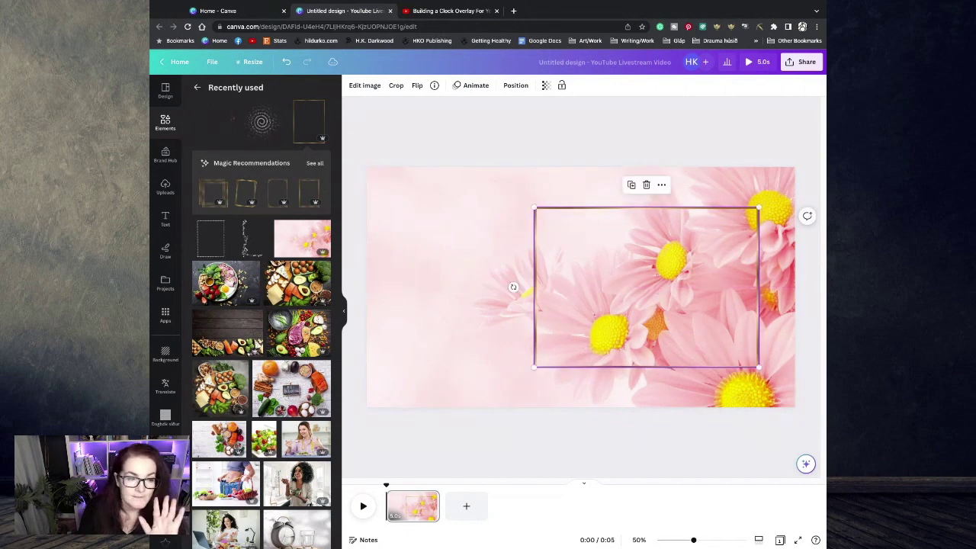
click(557, 144)
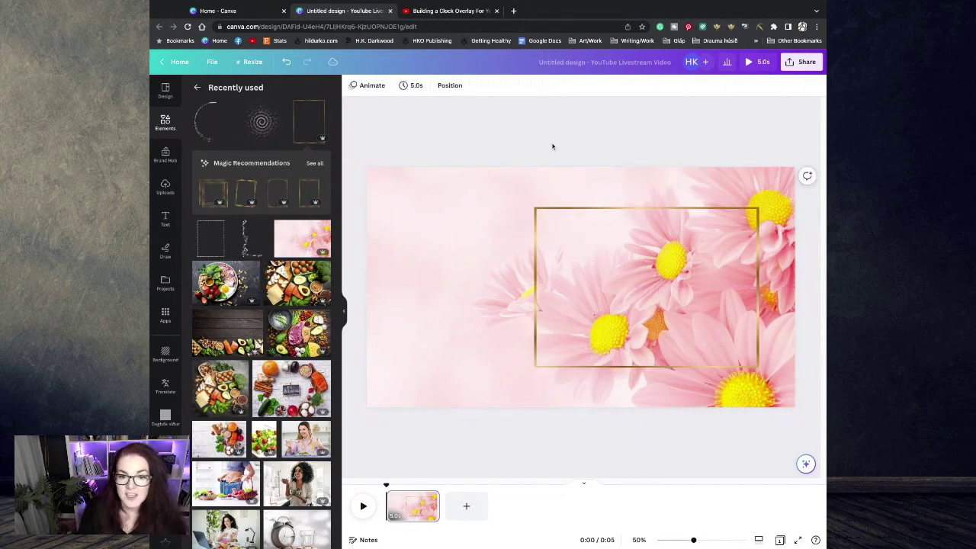
click(643, 286)
drag(534, 368, 562, 344)
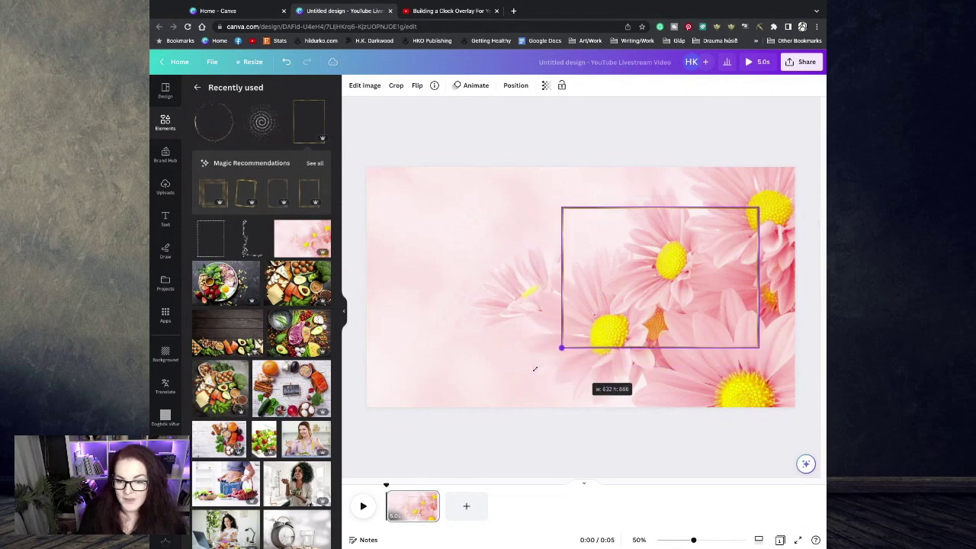
drag(660, 276, 482, 286)
drag(707, 281, 714, 282)
click(500, 145)
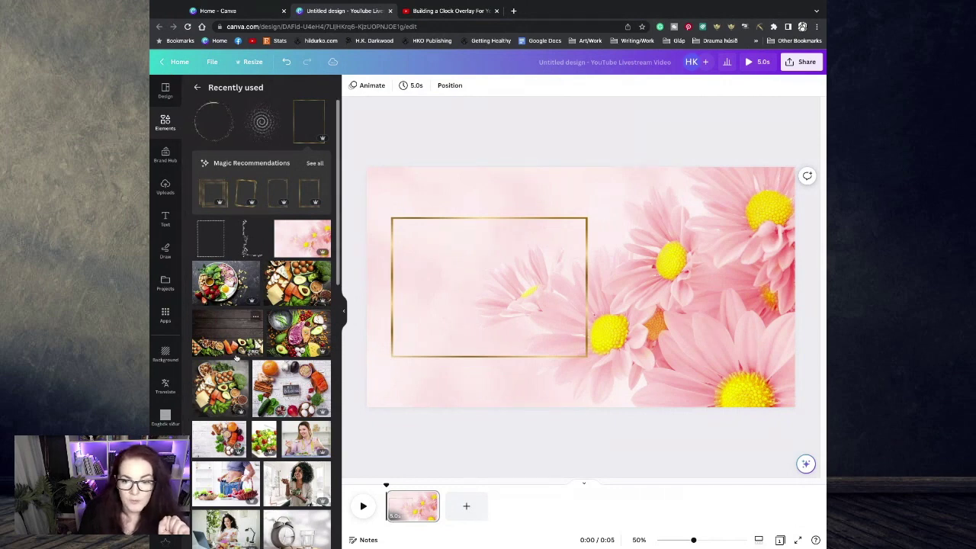
- Add a second gold corner-bracket frame and size it to sit centred inside the first
click(272, 193)
drag(581, 356, 678, 303)
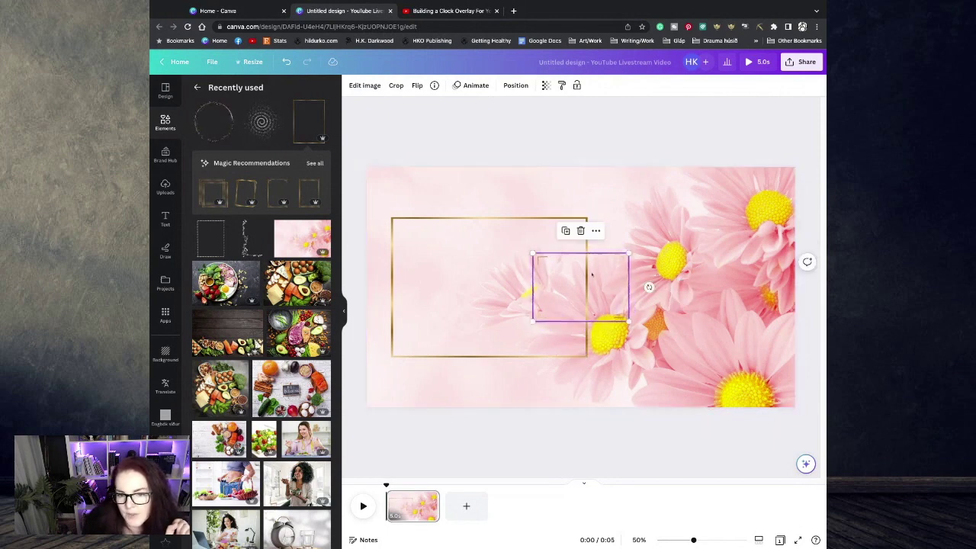
drag(580, 287, 445, 256)
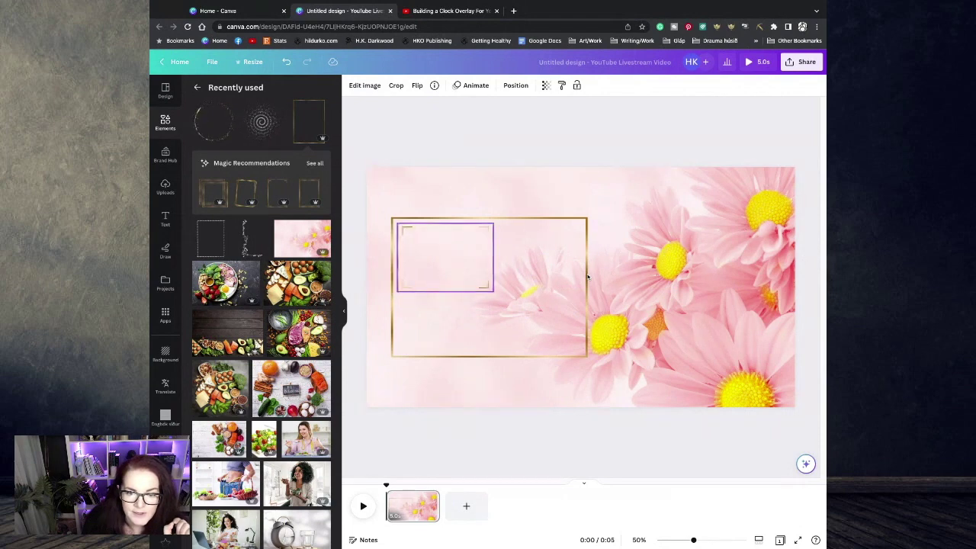
drag(494, 291, 581, 354)
drag(522, 323, 524, 321)
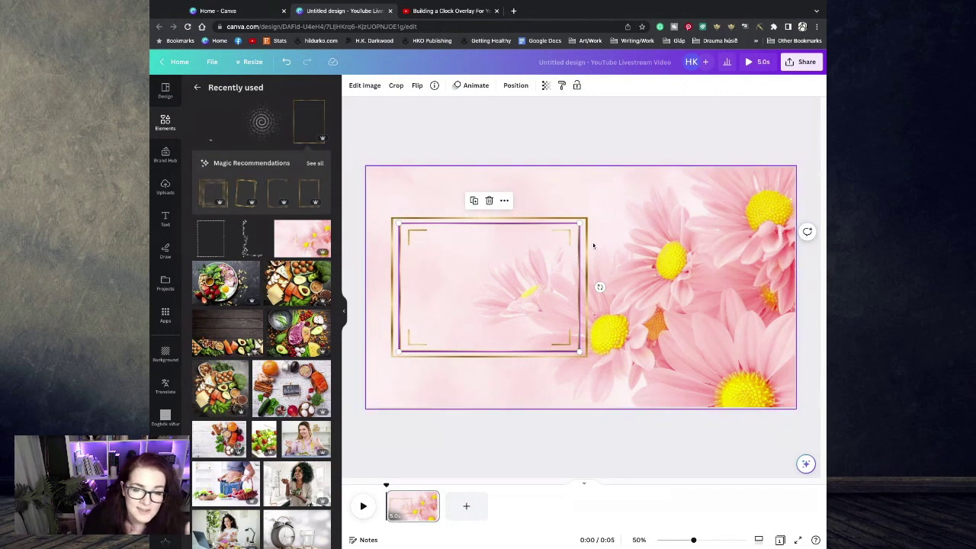
click(436, 173)
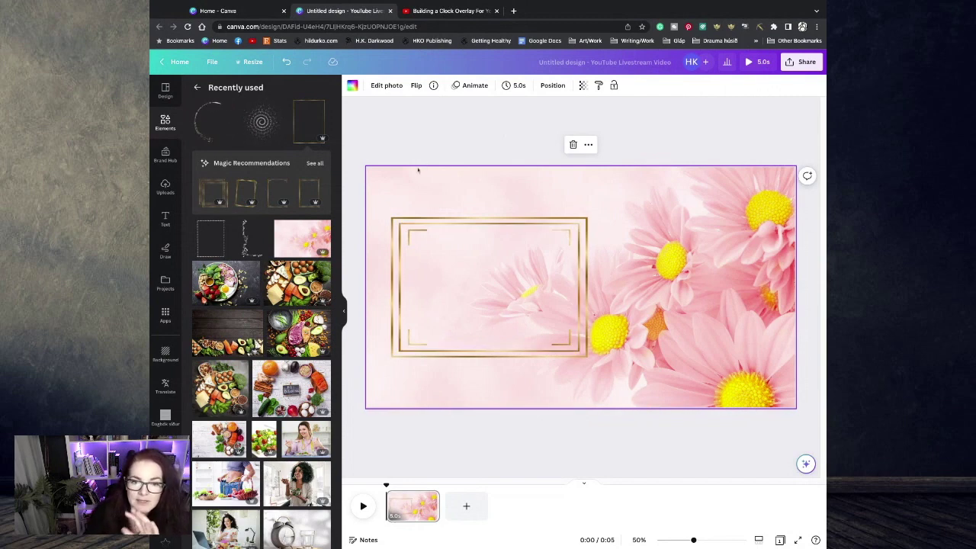
click(407, 131)
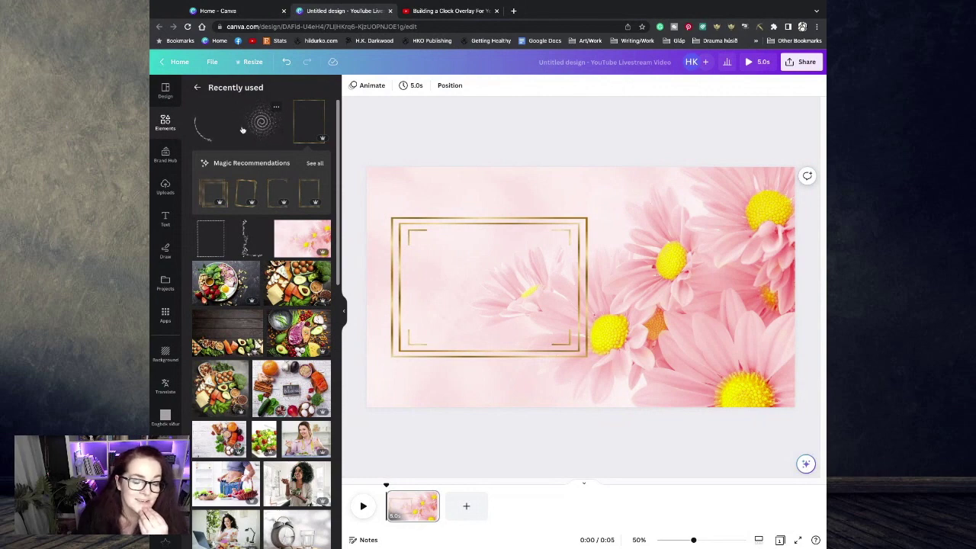
click(215, 122)
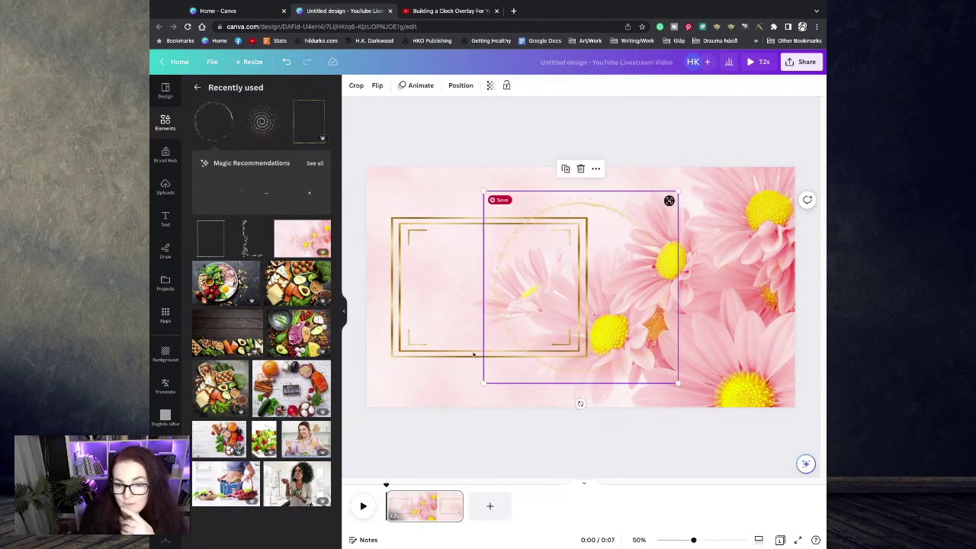
drag(572, 294, 644, 306)
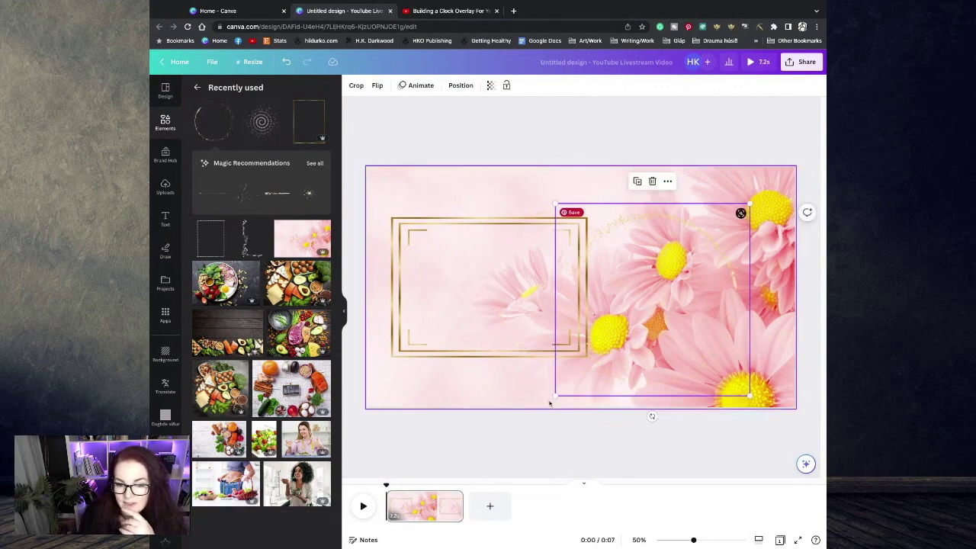
drag(554, 396, 595, 359)
drag(671, 282, 692, 284)
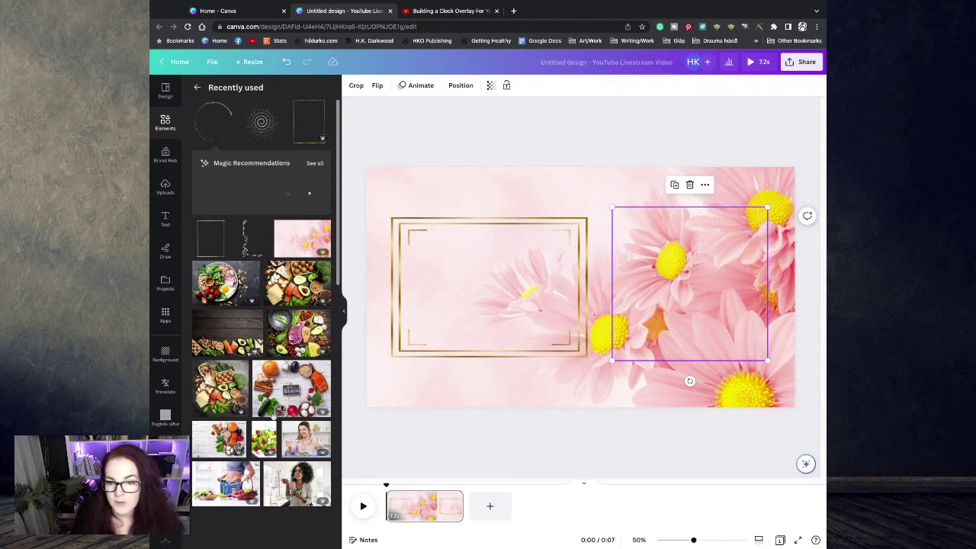
click(690, 185)
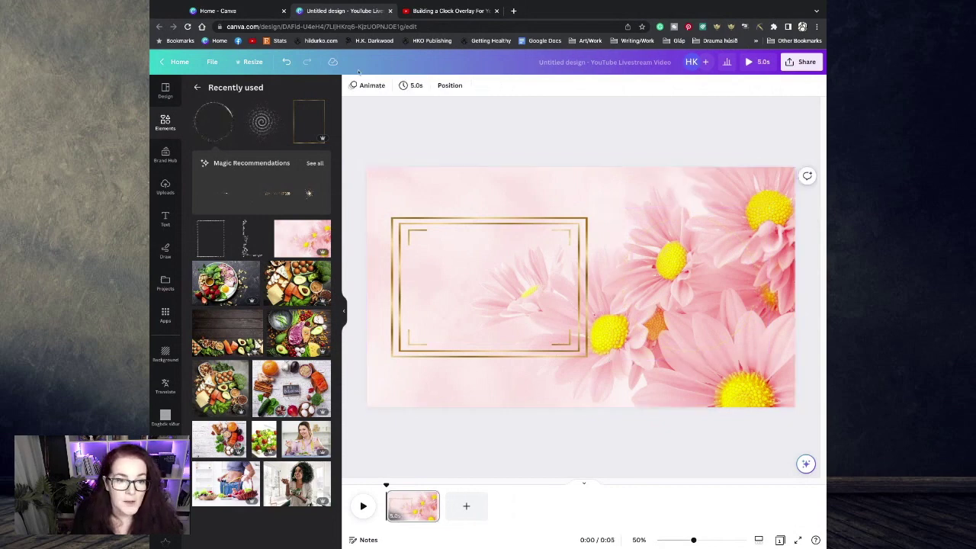
click(256, 125)
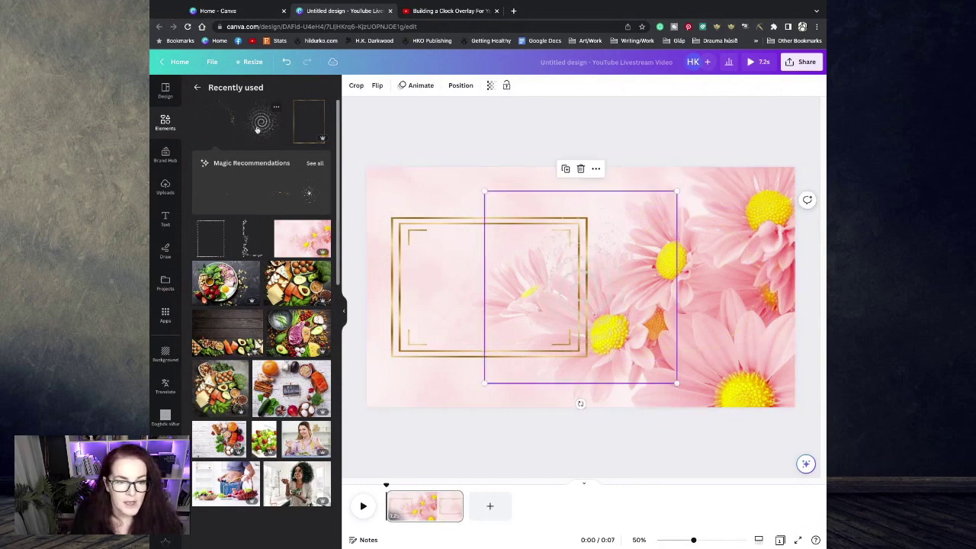
drag(676, 194, 633, 235)
drag(560, 306, 692, 303)
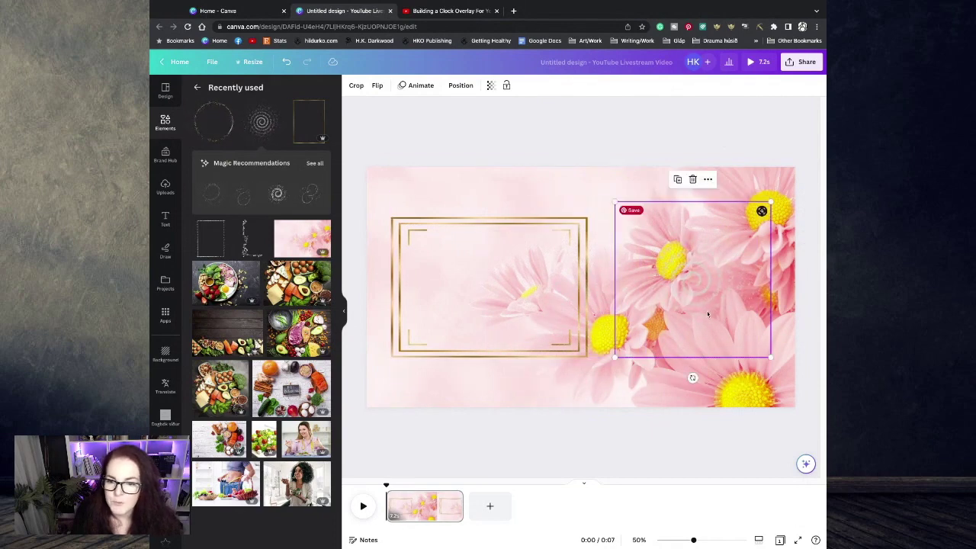
key(Delete)
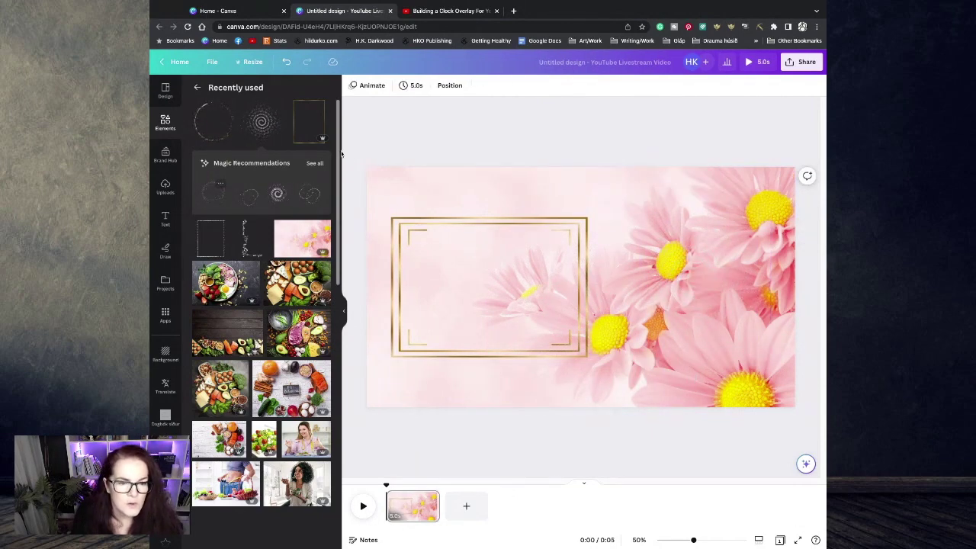
- Browse the recommended circular elements, then return to the main elements overview
click(315, 163)
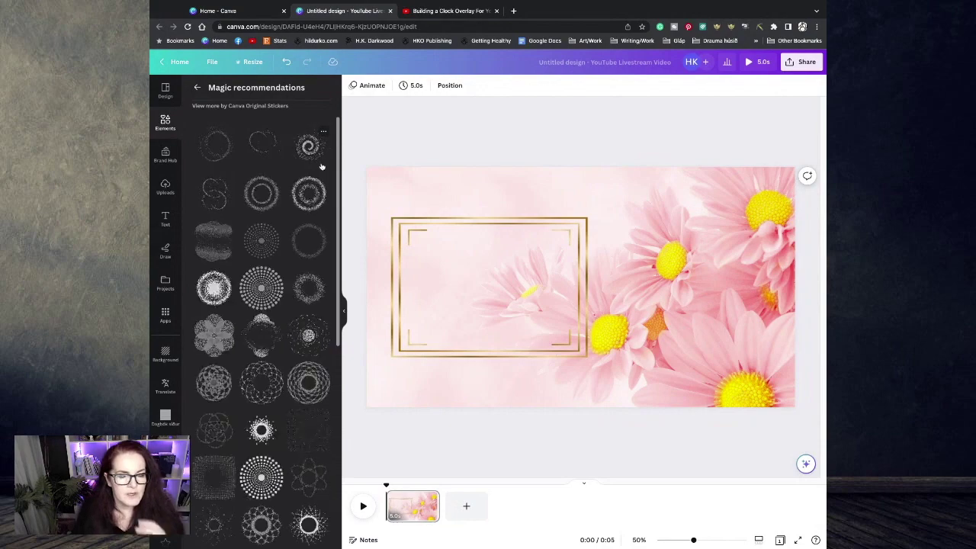
scroll(279, 503, down, 5)
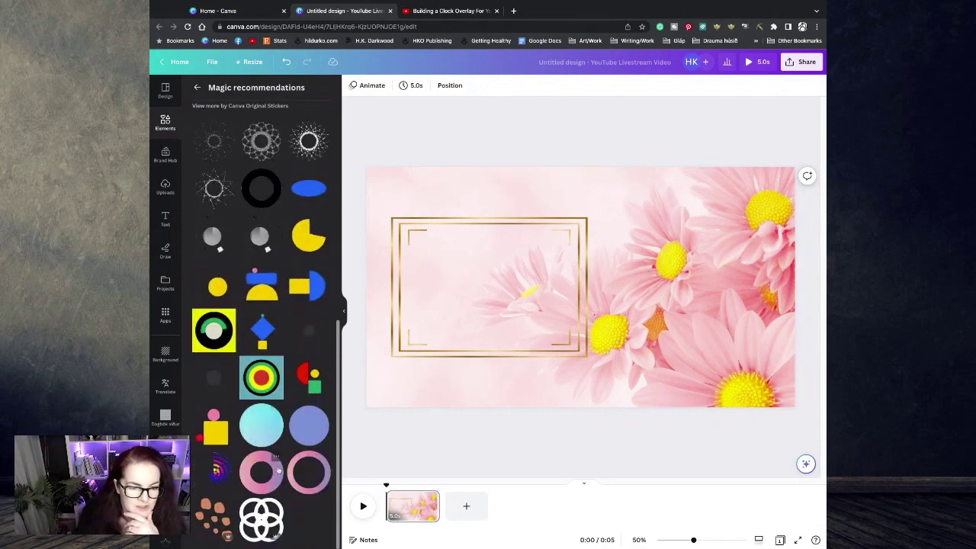
scroll(252, 320, up, 5)
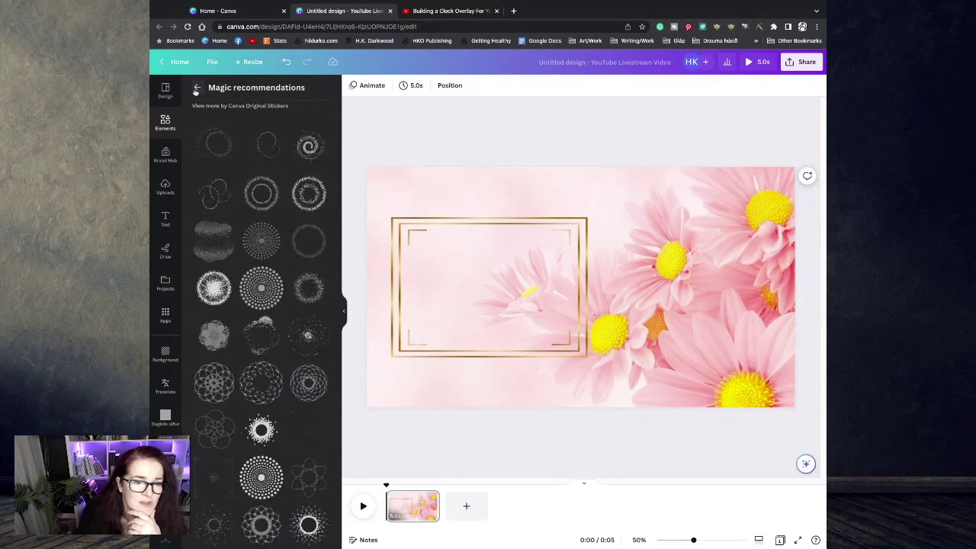
click(196, 89)
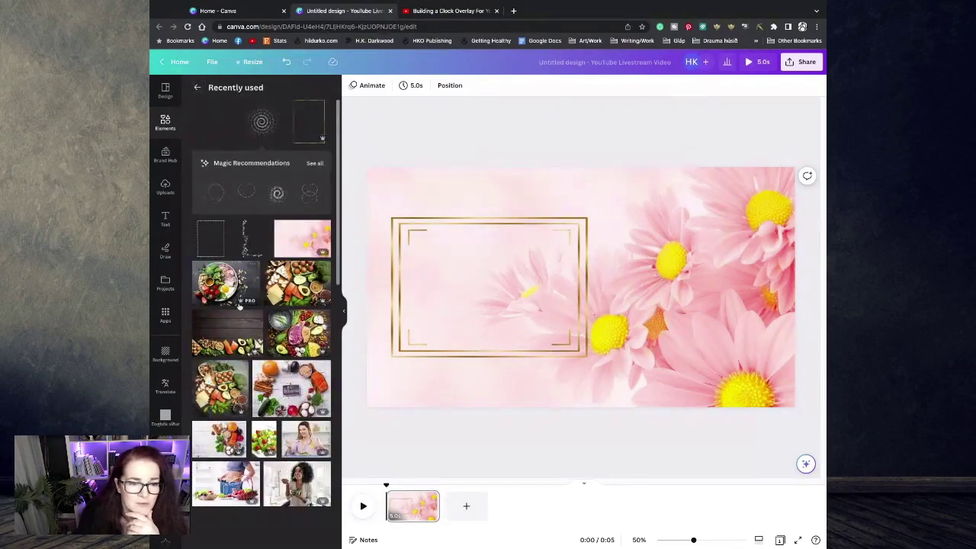
click(196, 89)
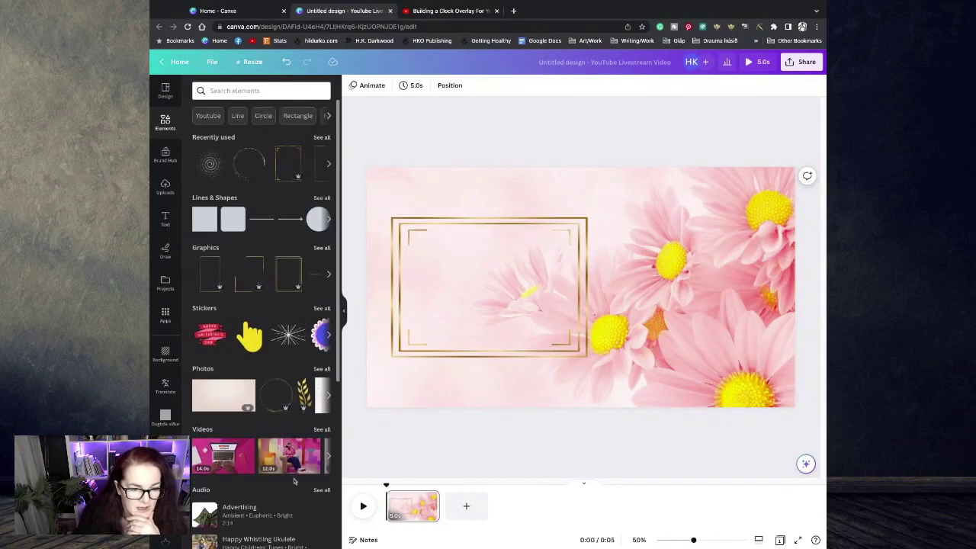
- Open the full Stickers collection and scroll through it
click(322, 309)
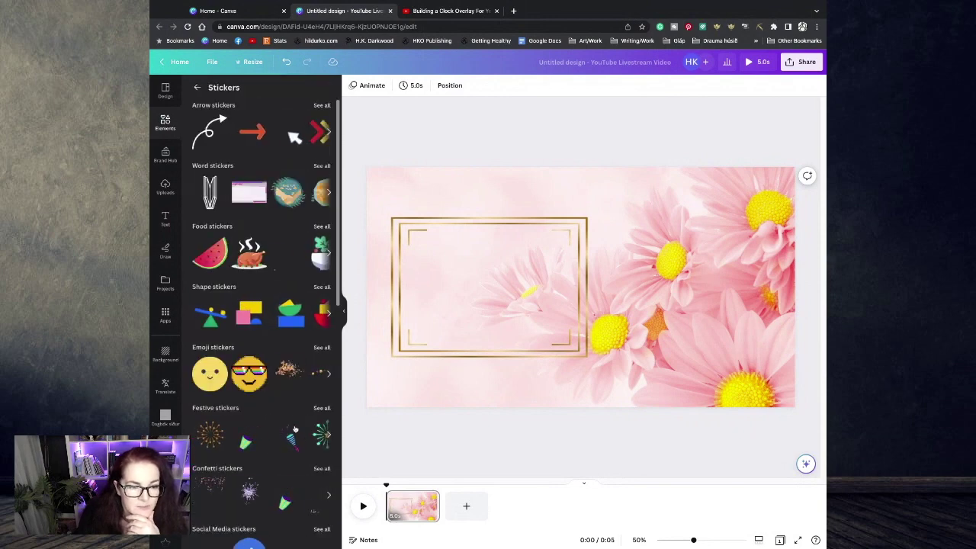
scroll(295, 429, down, 3)
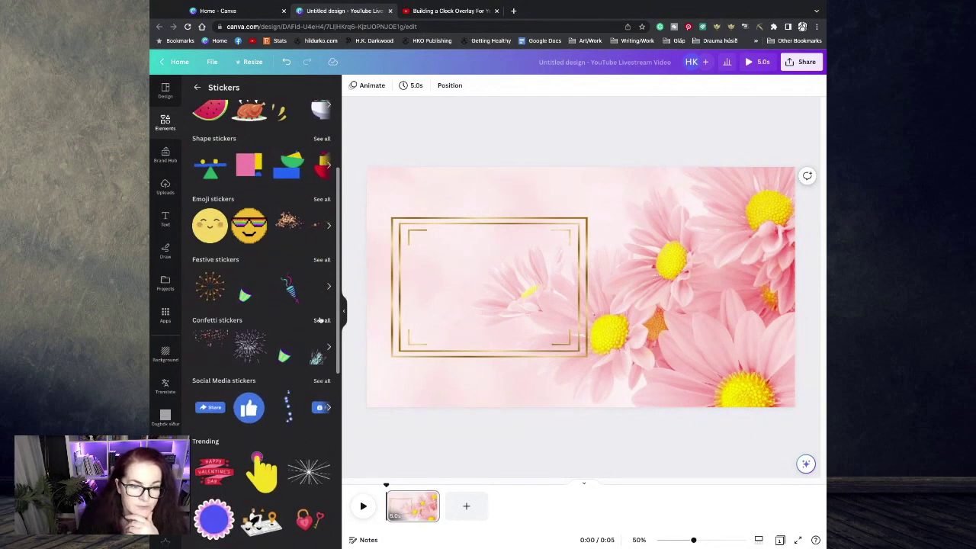
scroll(279, 308, up, 3)
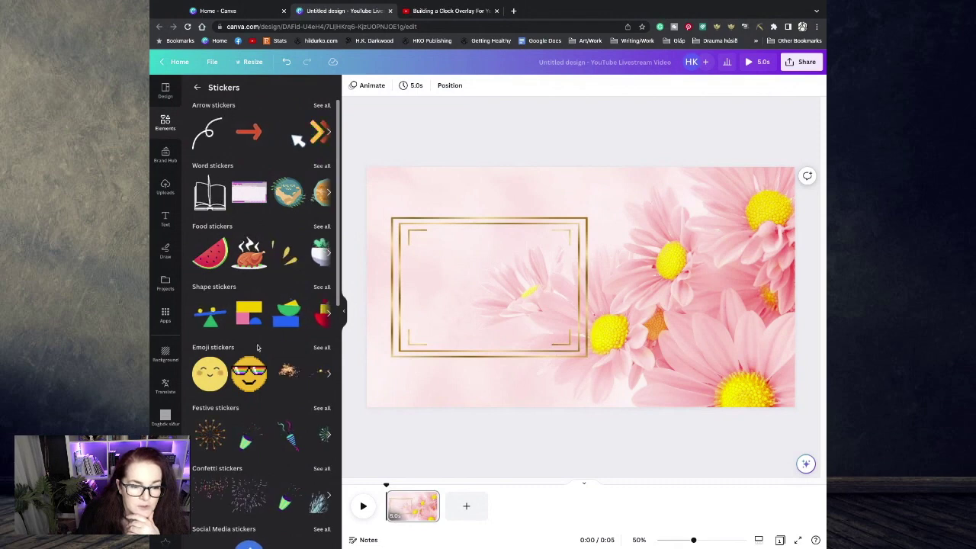
scroll(258, 348, down, 8)
scroll(263, 358, down, 3)
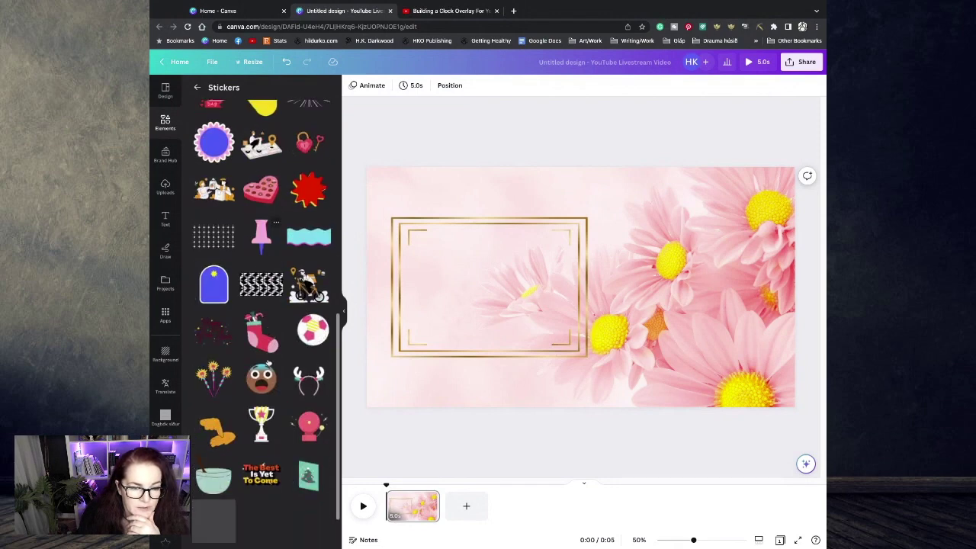
scroll(269, 366, down, 5)
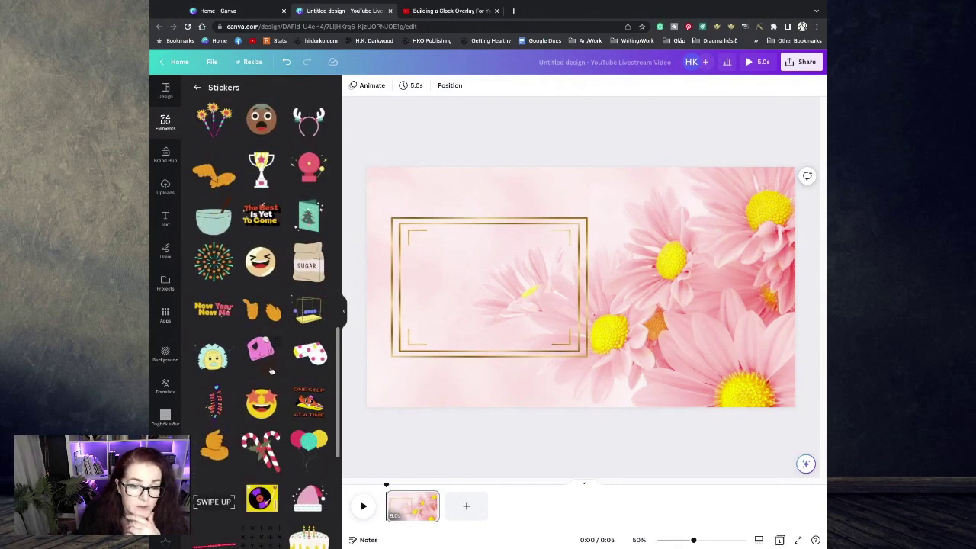
scroll(272, 370, down, 6)
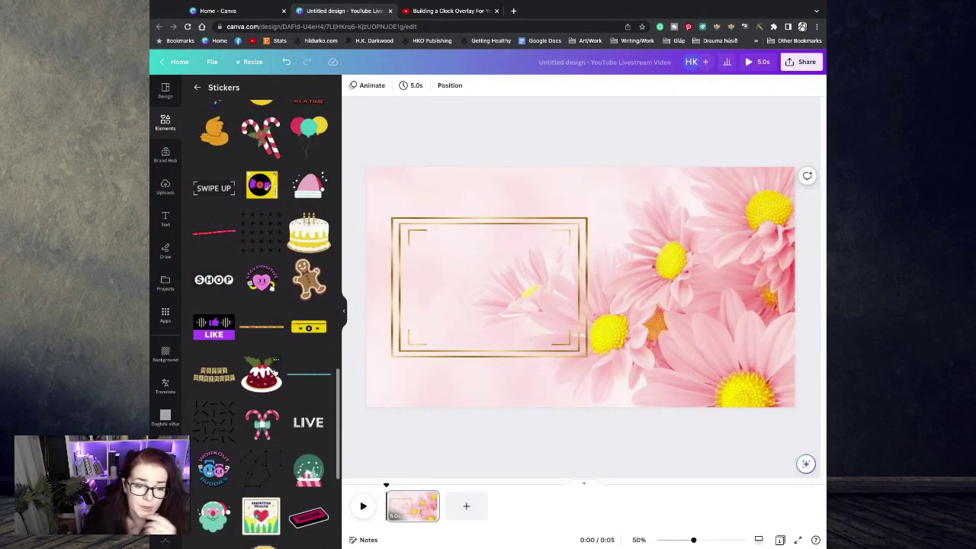
scroll(276, 374, down, 5)
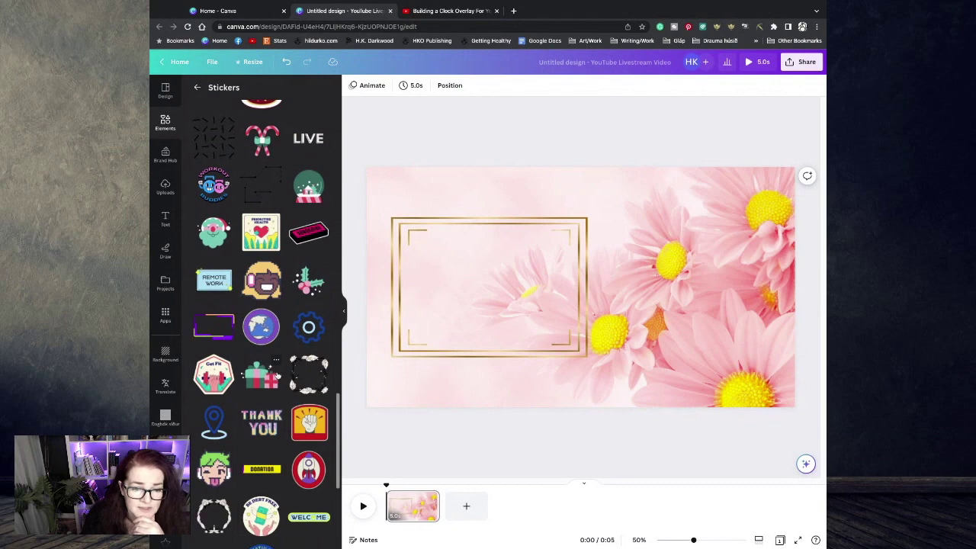
scroll(278, 376, down, 1)
scroll(277, 376, down, 1)
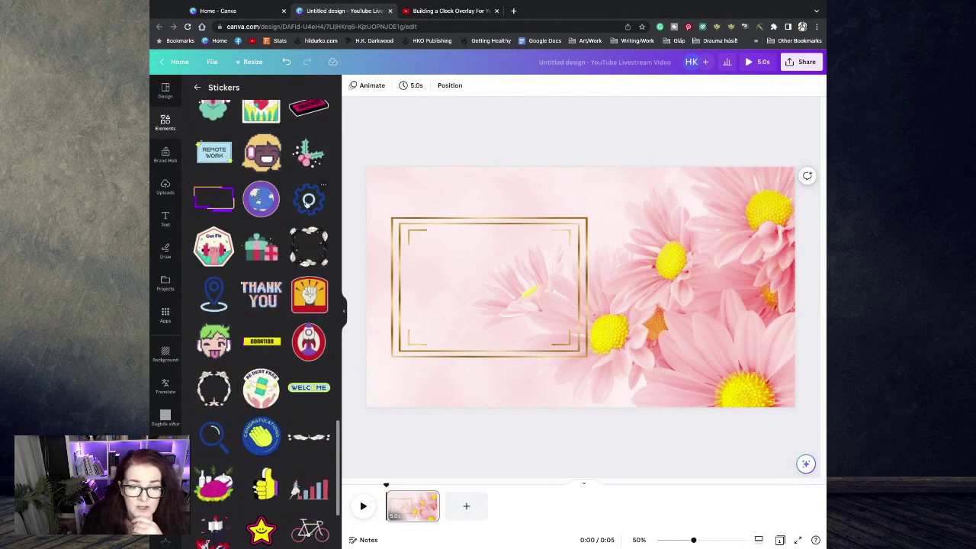
- Try the gear sticker on the right side, delete it, and return to the elements overview
click(308, 200)
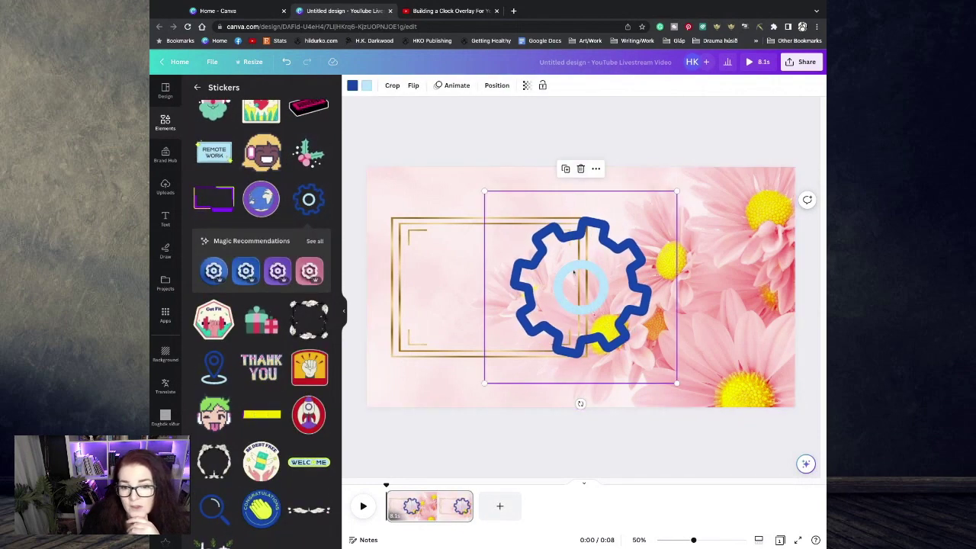
drag(574, 273, 684, 272)
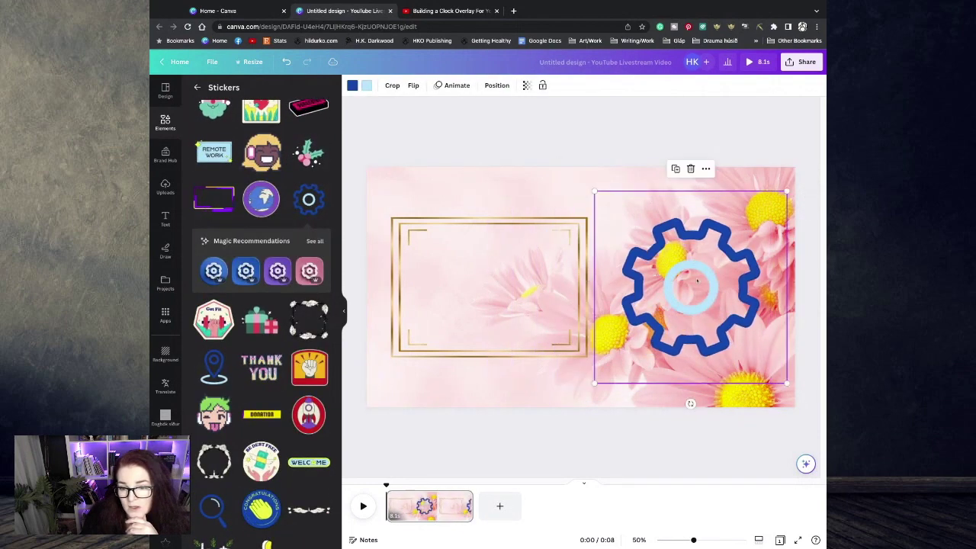
click(691, 169)
scroll(259, 381, down, 4)
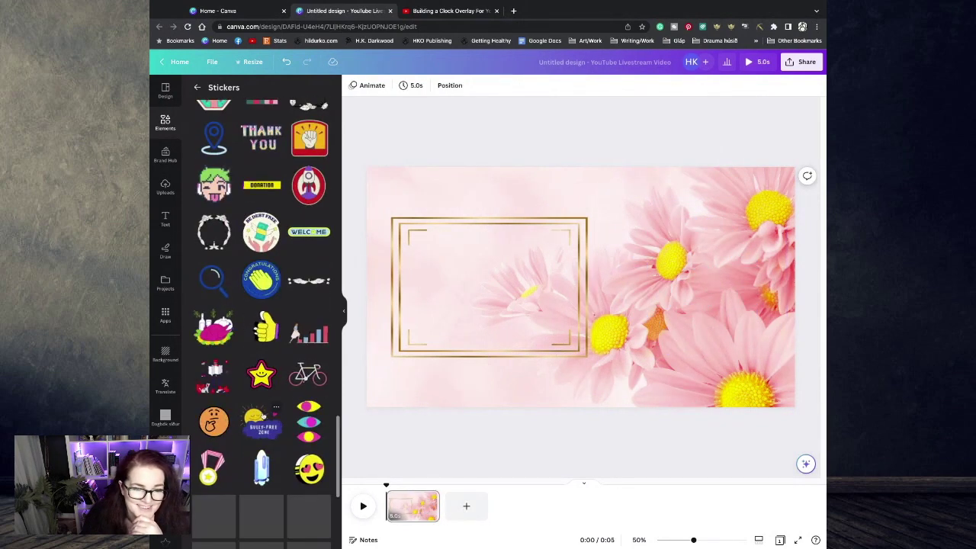
scroll(264, 419, down, 5)
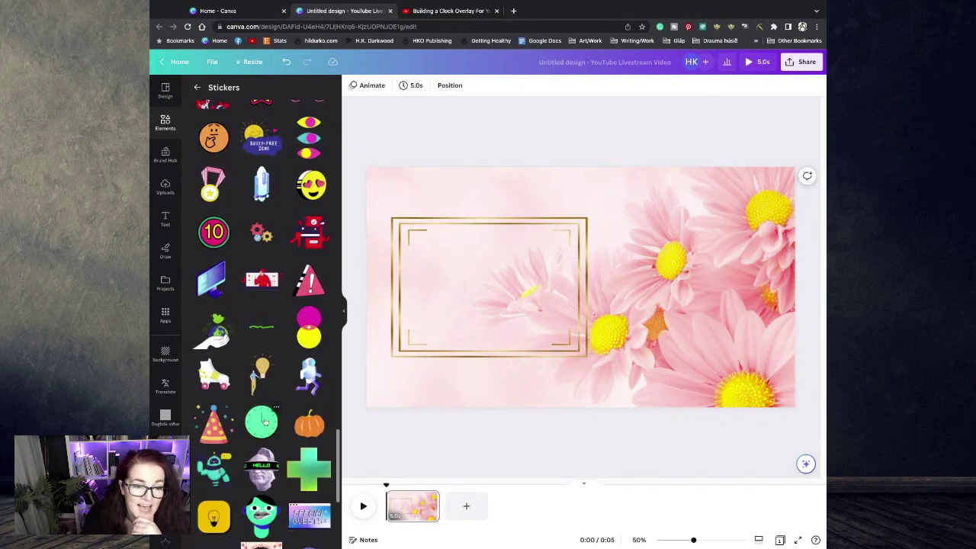
scroll(265, 422, down, 5)
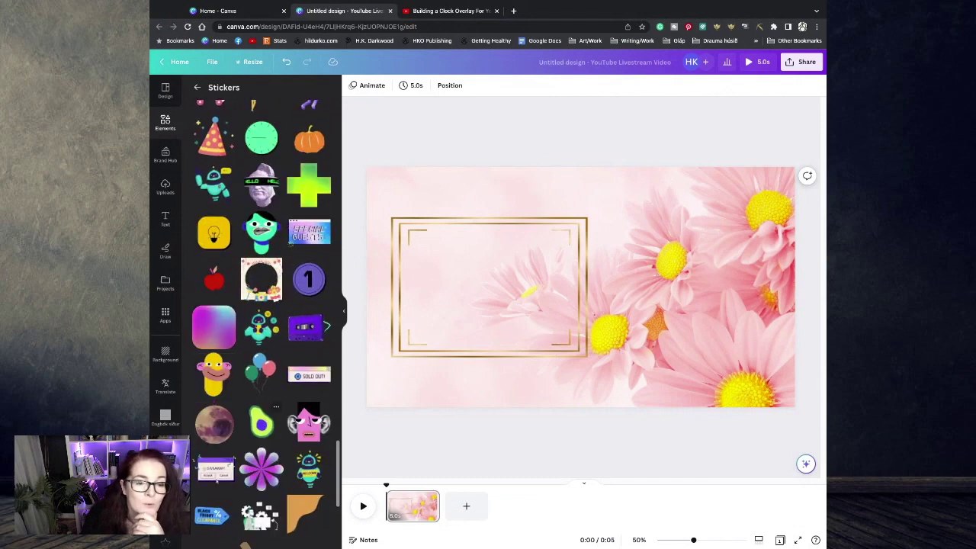
scroll(265, 421, down, 5)
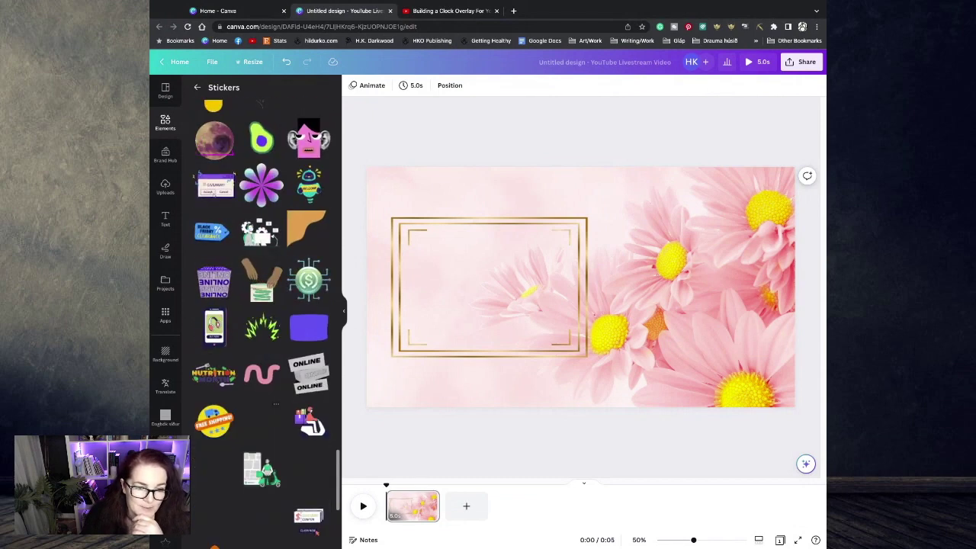
scroll(260, 367, up, 15)
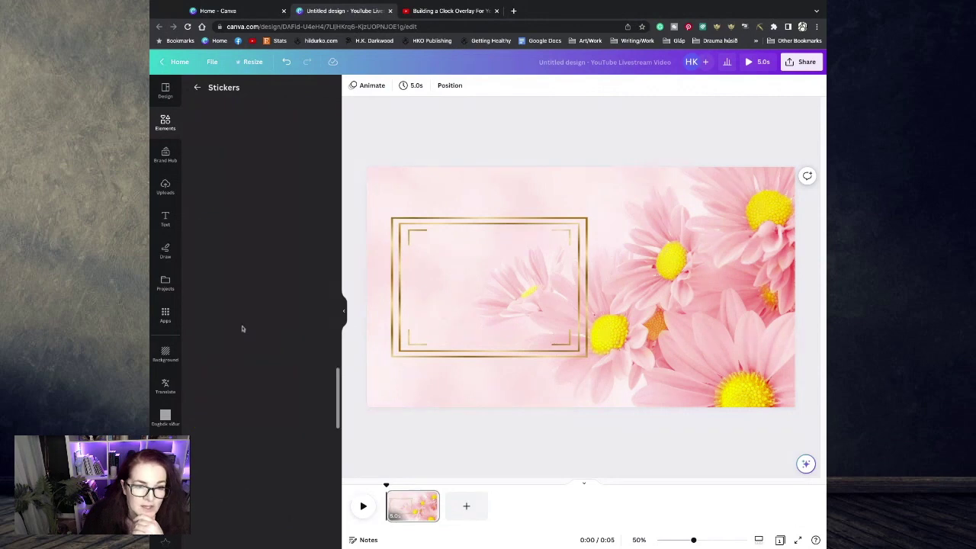
click(197, 87)
- Search elements for 'animated' and add the turquoise butterfly from the Graphics results
click(226, 92)
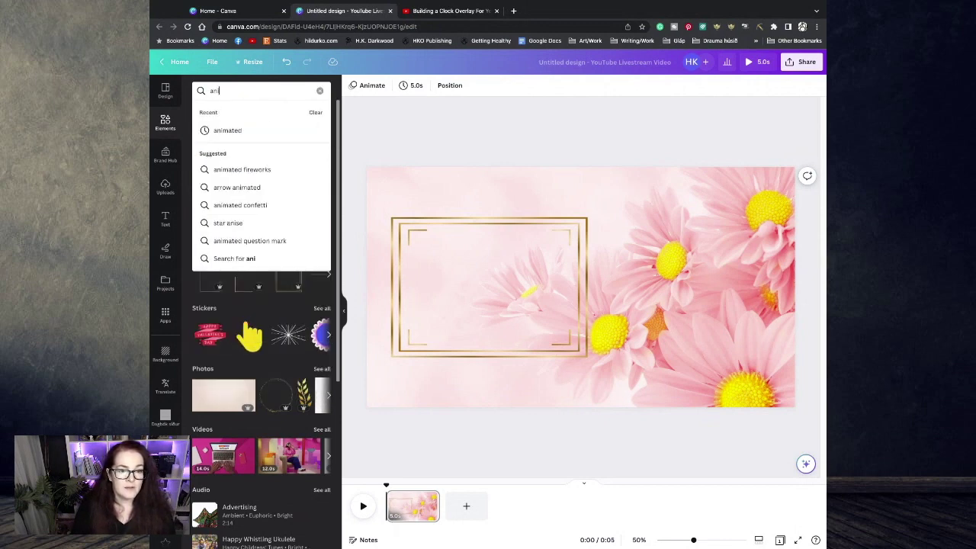
text(animated)
key(Return)
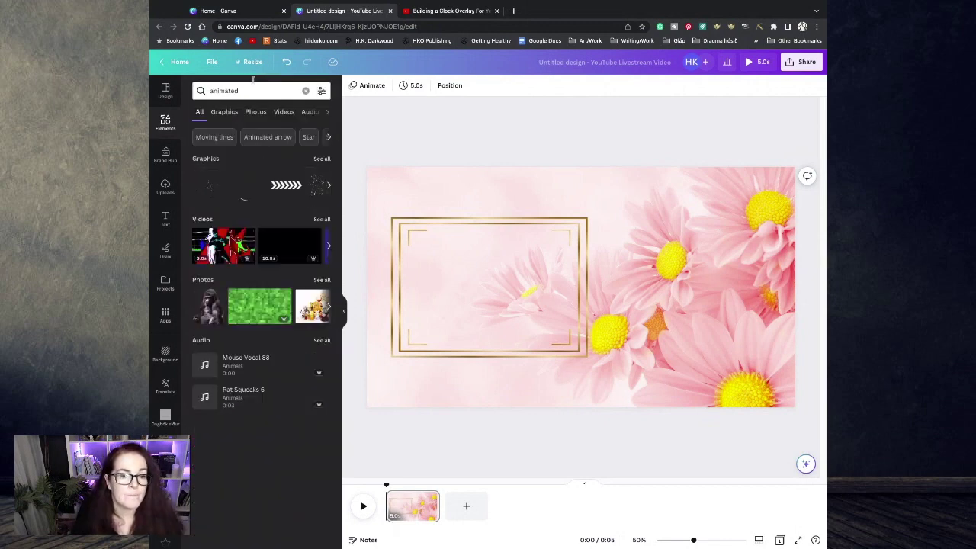
click(322, 159)
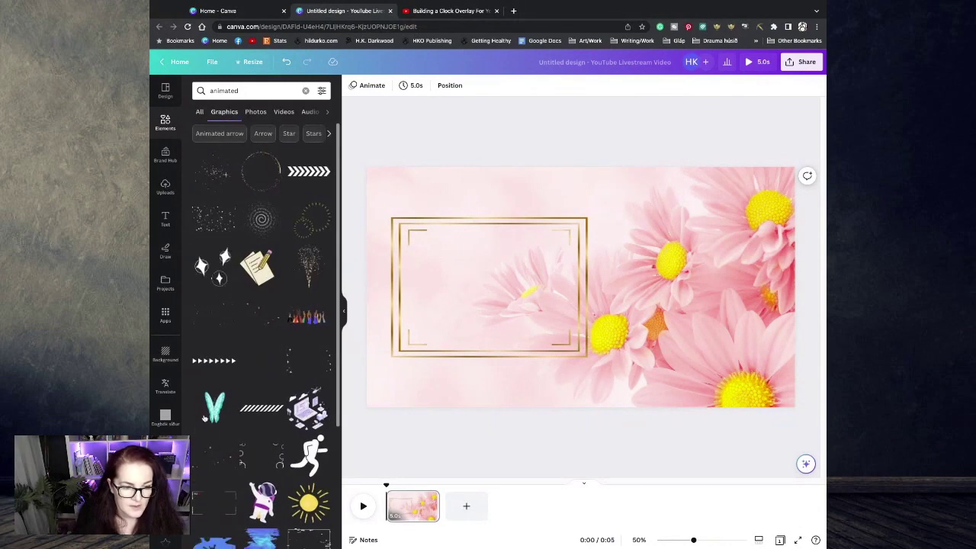
click(214, 409)
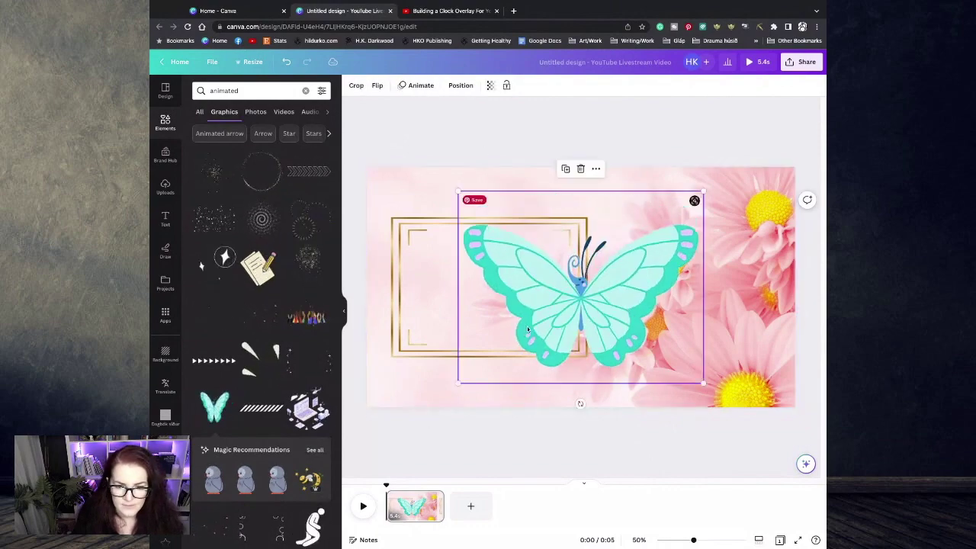
- Shrink the butterfly and perch it on the gold frame's top-right corner
drag(458, 384, 560, 303)
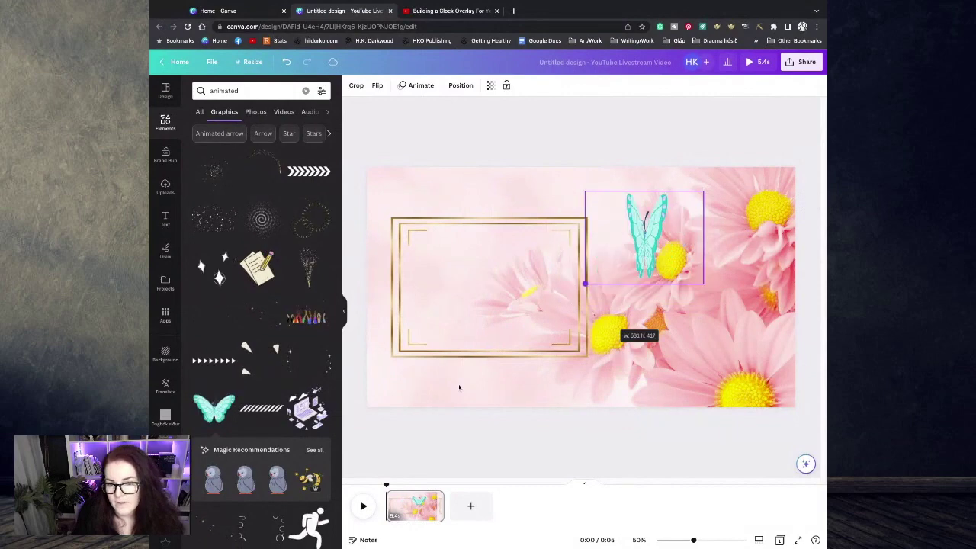
drag(648, 234, 679, 221)
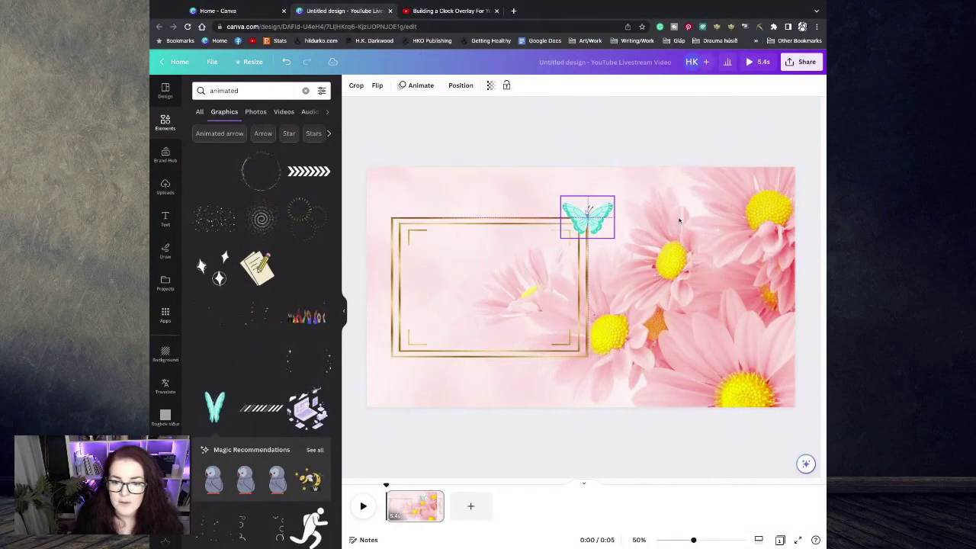
click(478, 135)
- Try a running-man animated graphic beside the butterfly, then delete it
scroll(235, 458, down, 4)
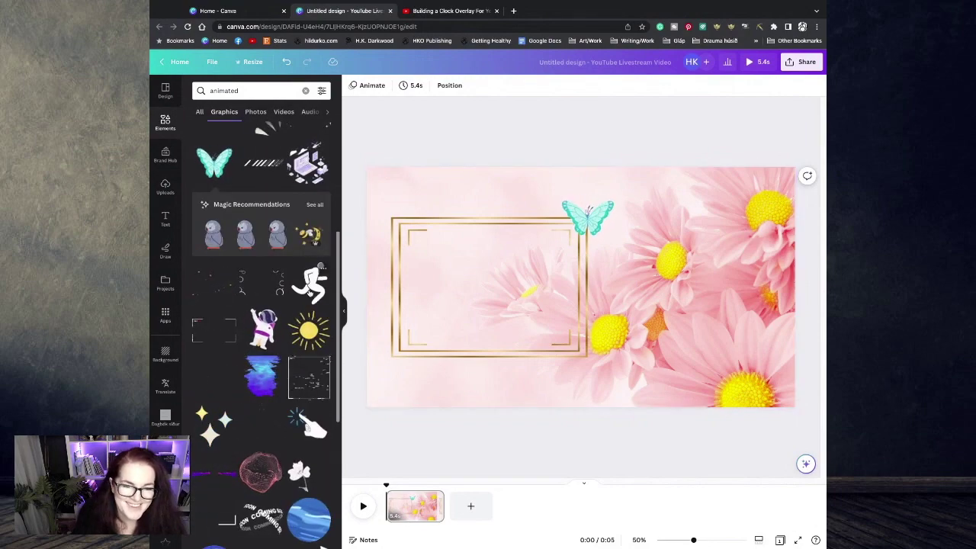
click(311, 281)
drag(675, 192, 580, 290)
drag(572, 336, 690, 294)
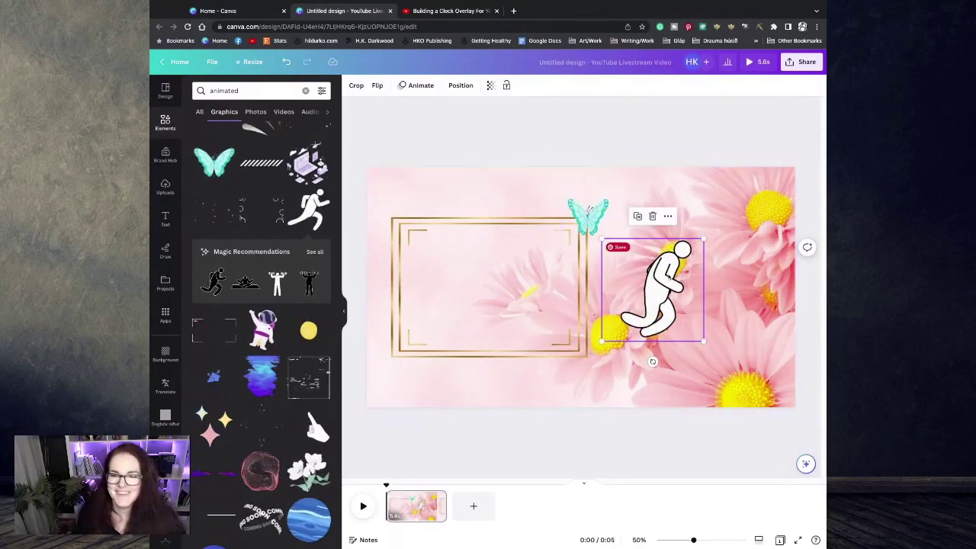
scroll(257, 453, down, 5)
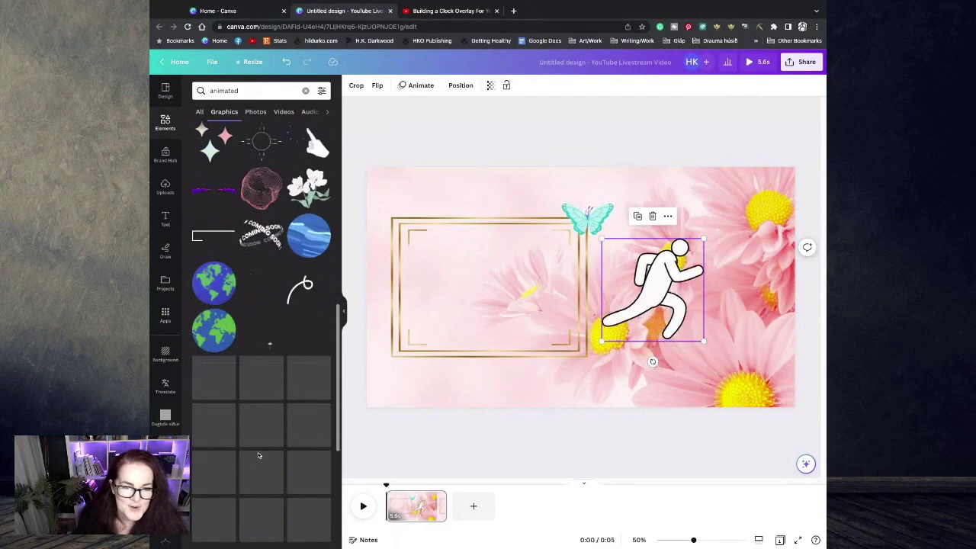
click(653, 217)
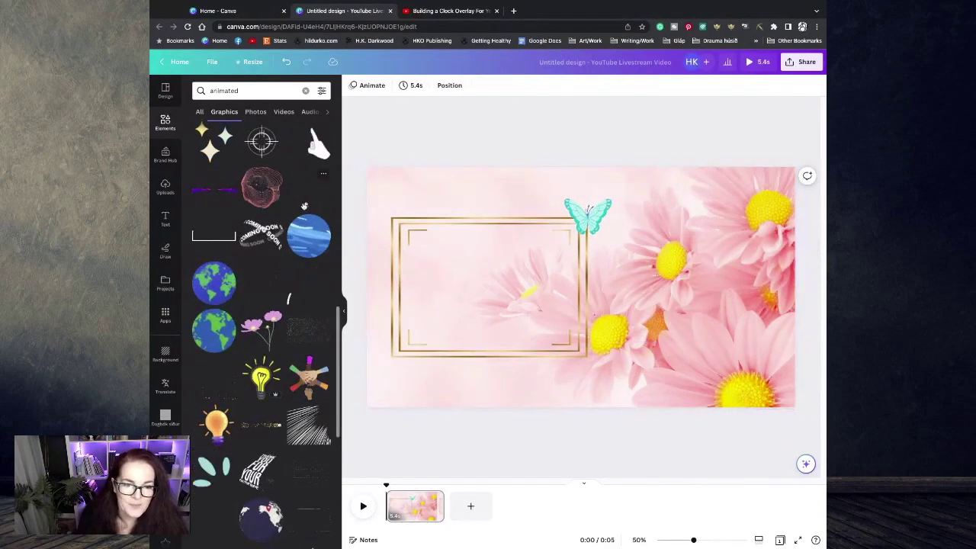
- Scroll the animated graphics, try the sun graphic, then delete it
scroll(261, 390, down, 6)
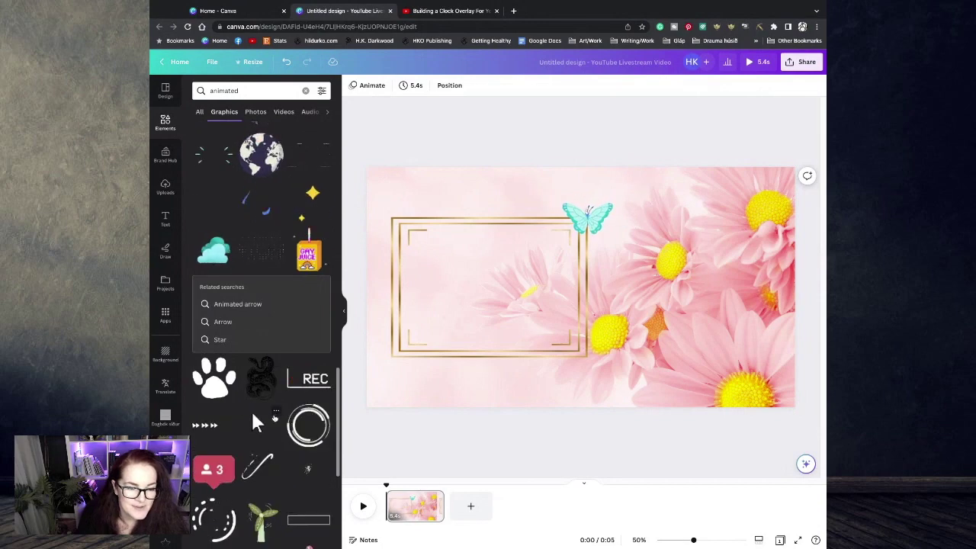
scroll(256, 415, down, 3)
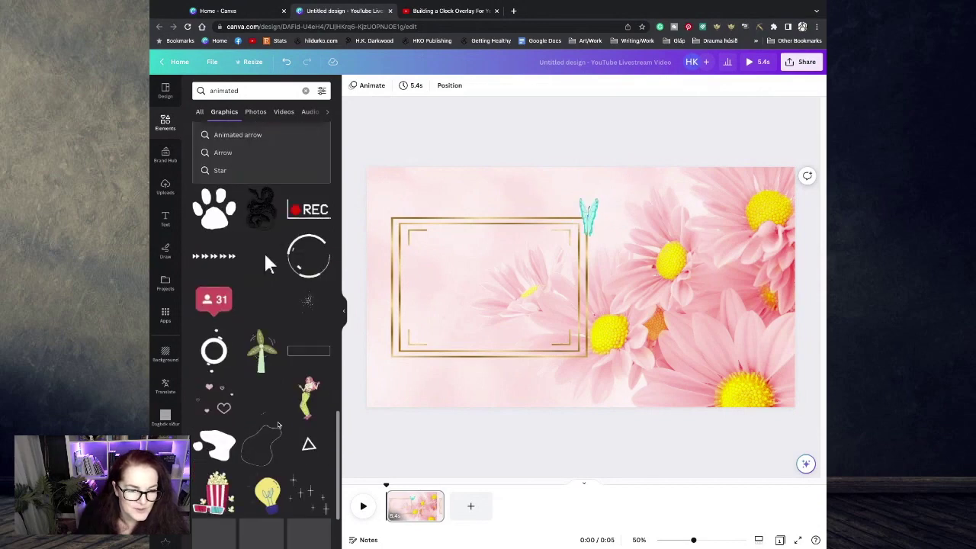
scroll(258, 255, down, 2)
scroll(267, 138, down, 4)
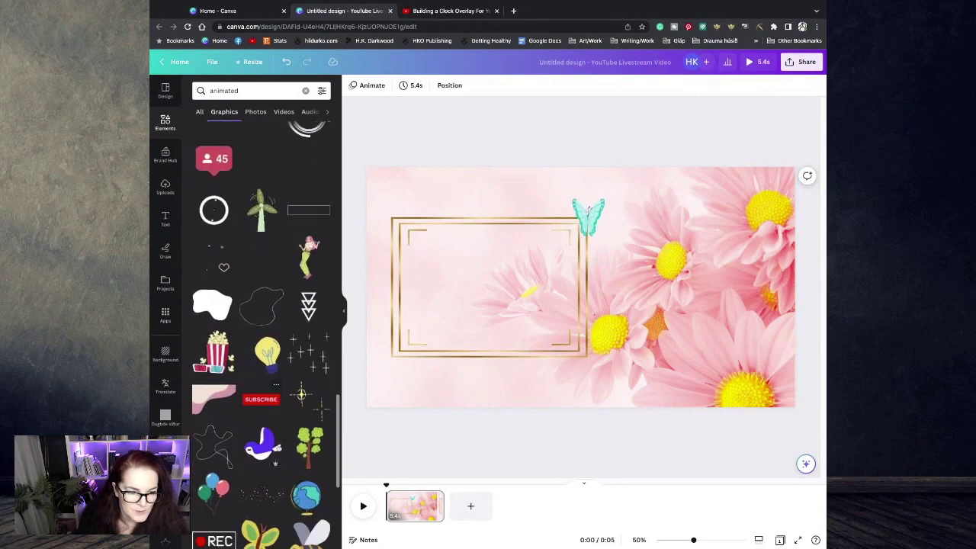
scroll(273, 458, down, 4)
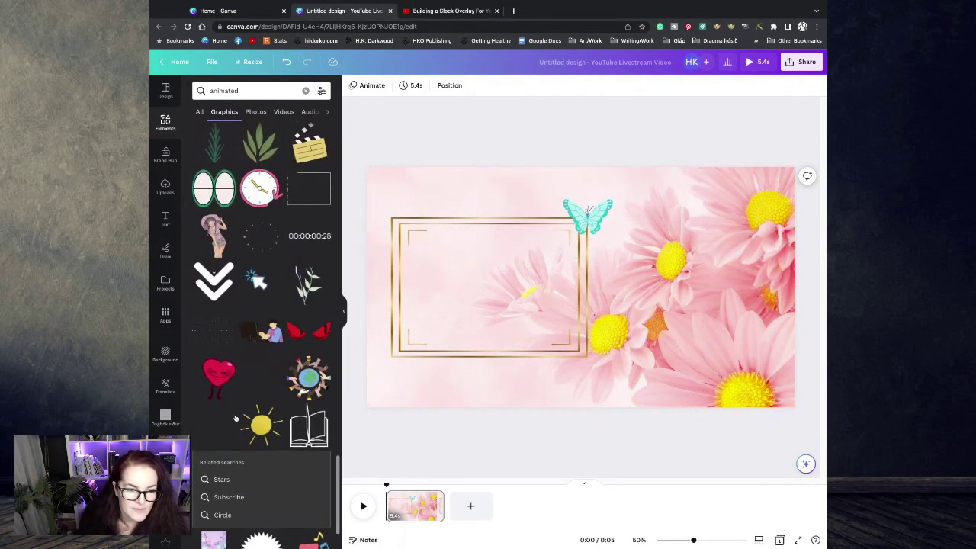
scroll(237, 417, down, 1)
scroll(287, 197, down, 3)
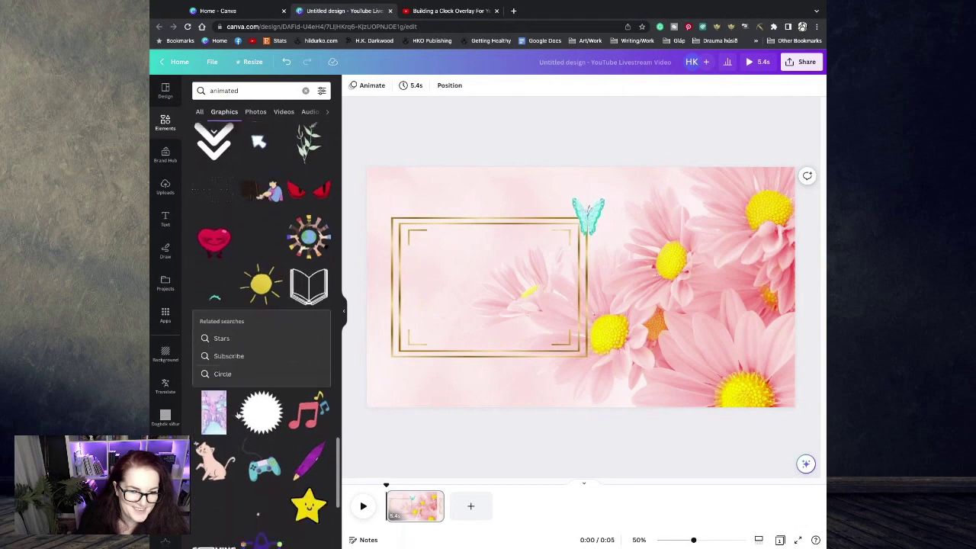
click(261, 167)
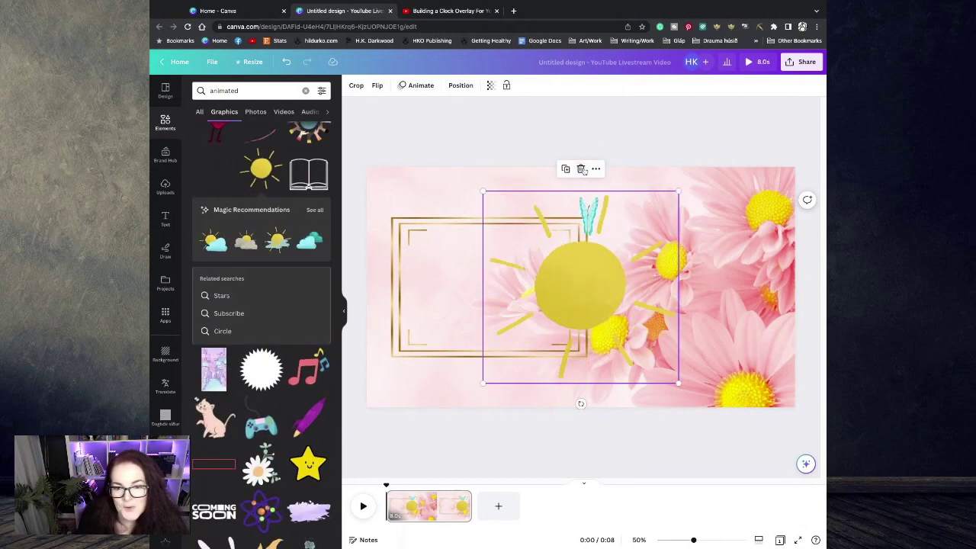
key(Delete)
- Add the animated cat graphic, shrink it, and place it right of the gold frame
click(213, 415)
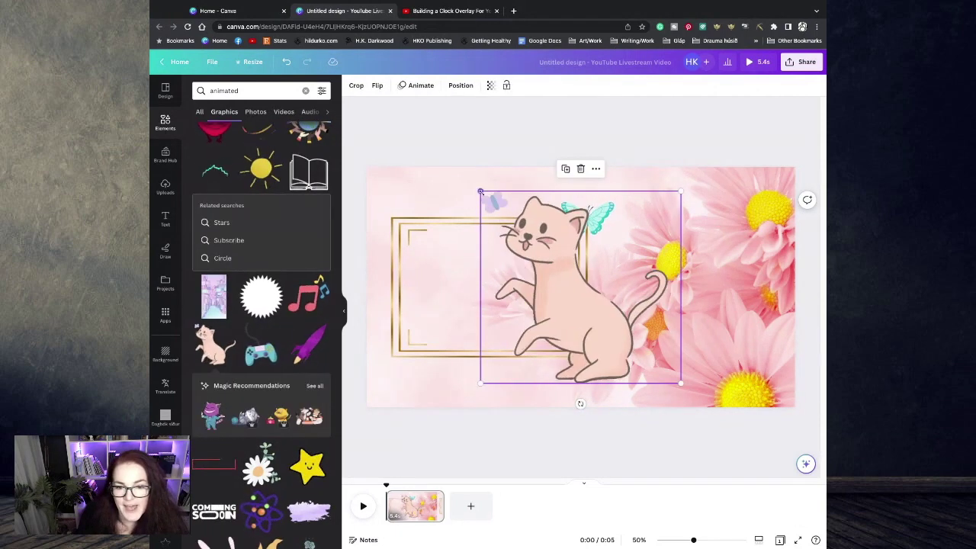
drag(481, 192, 558, 266)
mouse_move(602, 328)
mouse_down()
mouse_move(688, 287)
mouse_move(596, 339)
mouse_up()
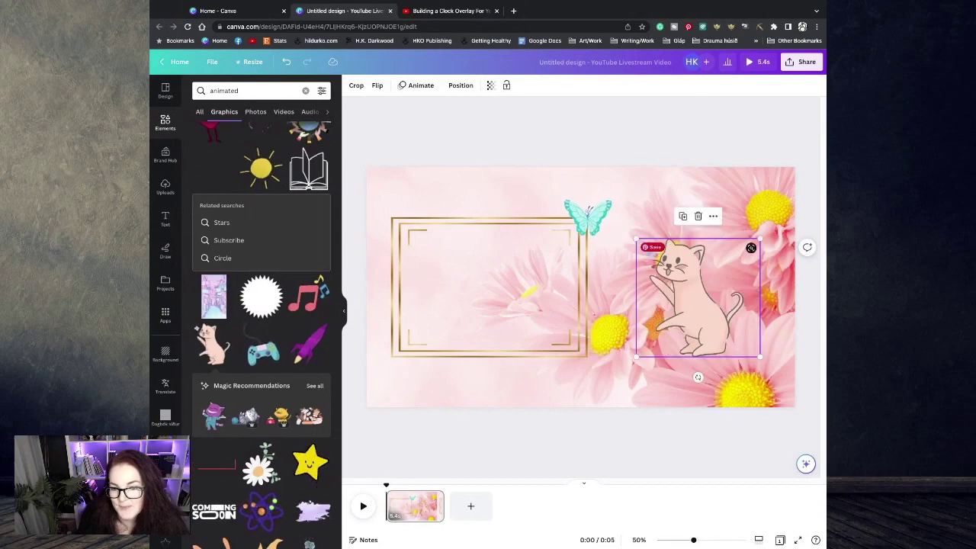
click(471, 375)
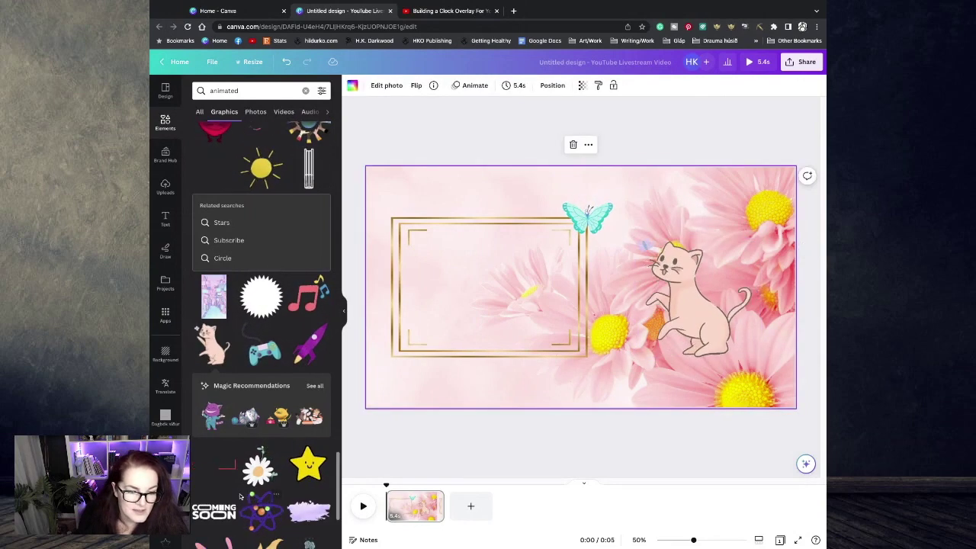
- Look at stickers similar to the cat, return to All results, and clear the 'animated' search
scroll(246, 478, down, 5)
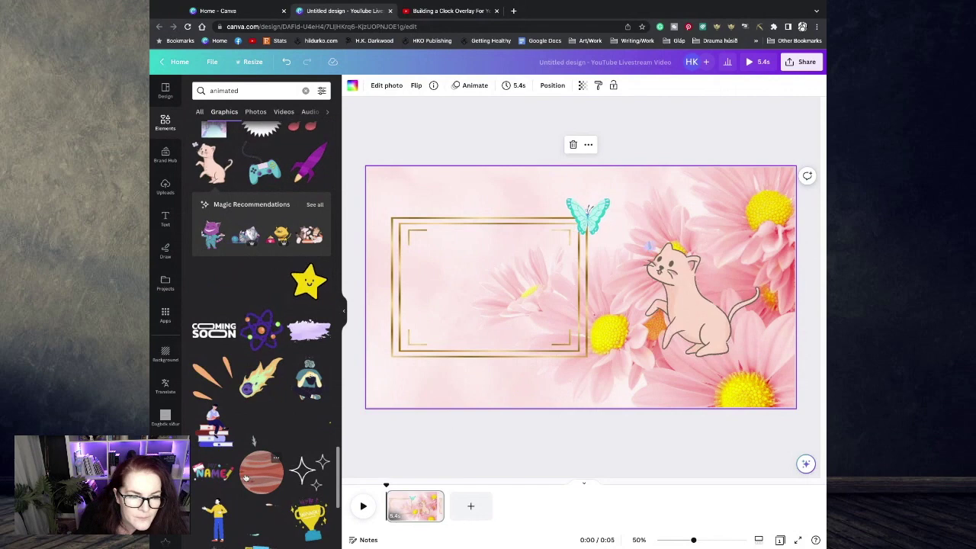
click(315, 205)
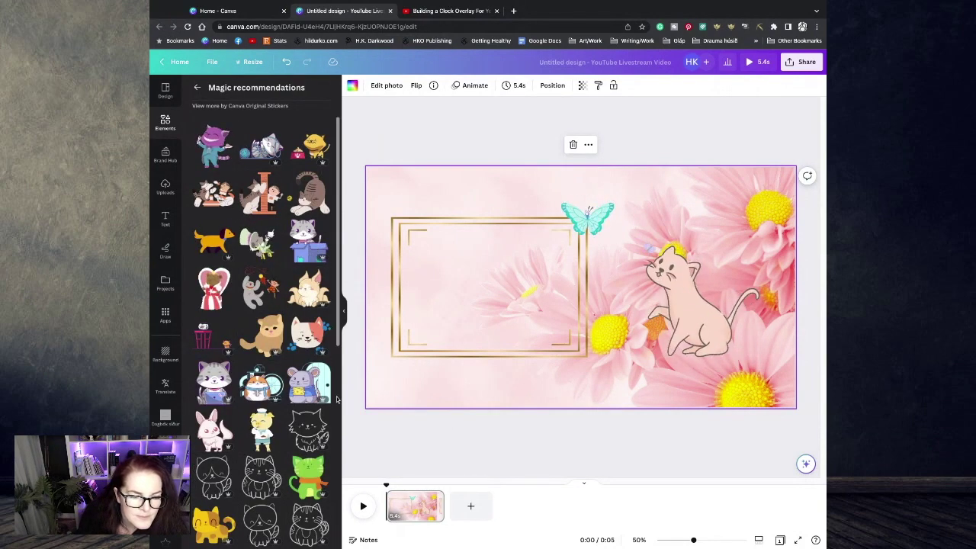
click(197, 88)
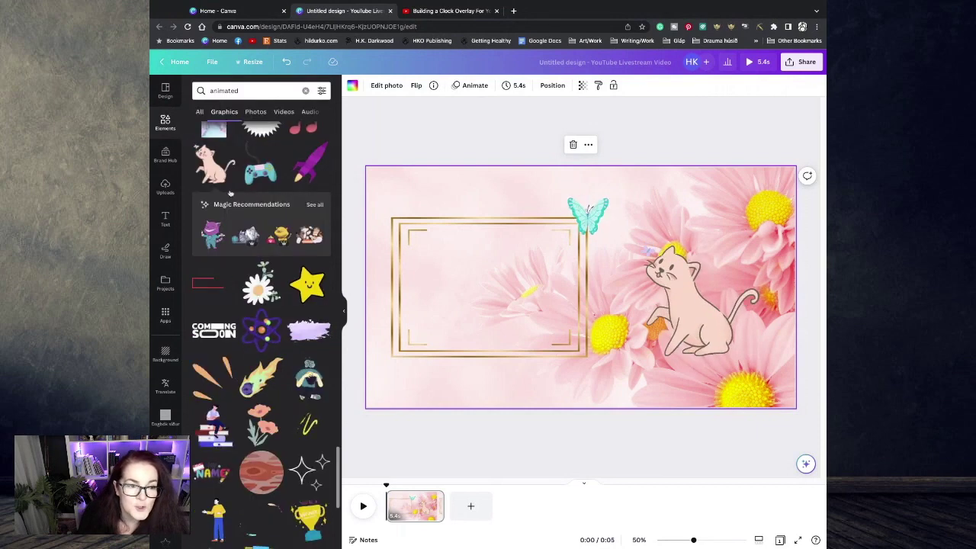
scroll(267, 358, down, 5)
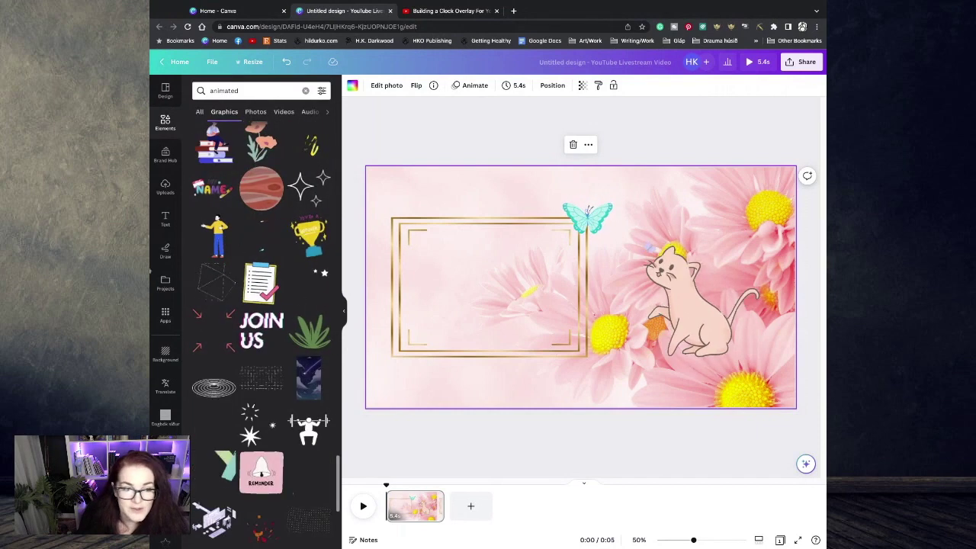
click(199, 112)
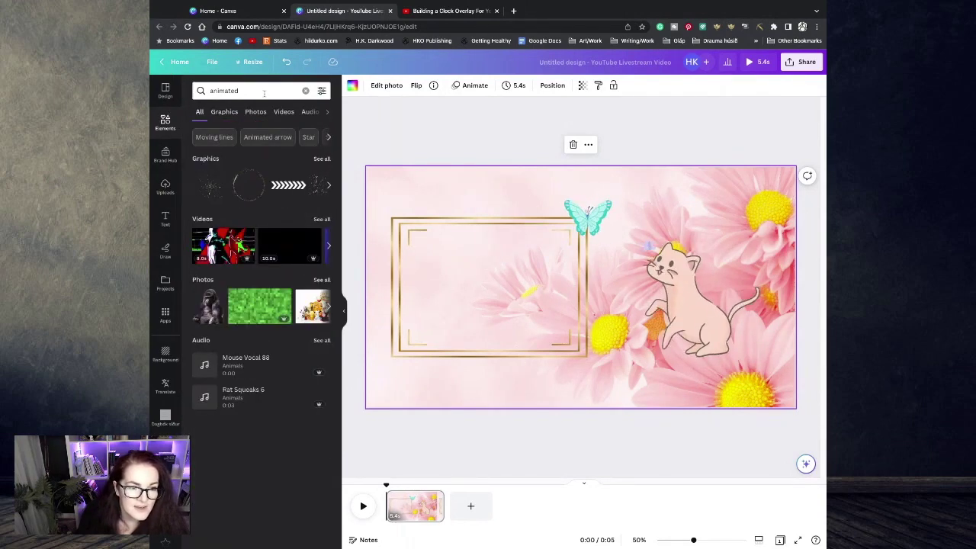
click(306, 91)
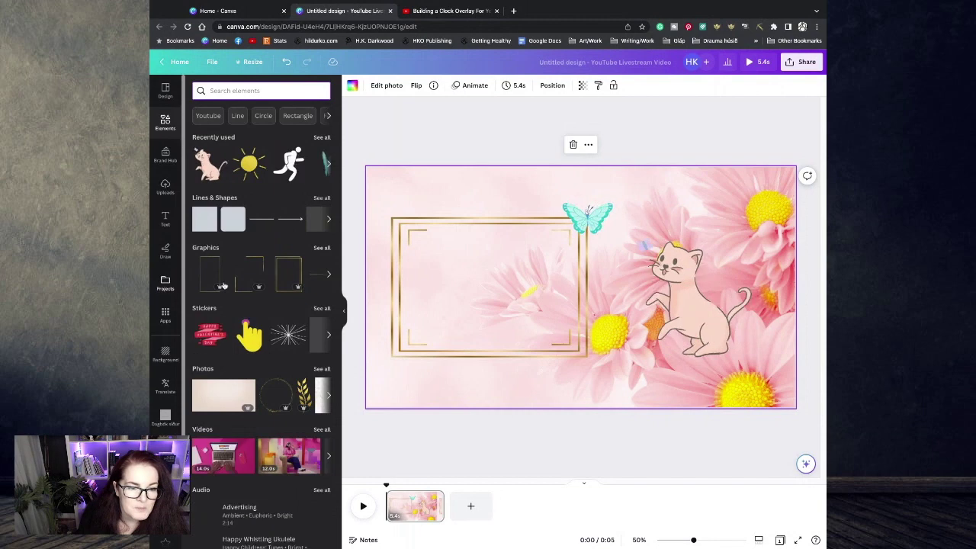
- Add a circle, flatten it into a thin ellipse, and move it under the cat's feet
click(316, 222)
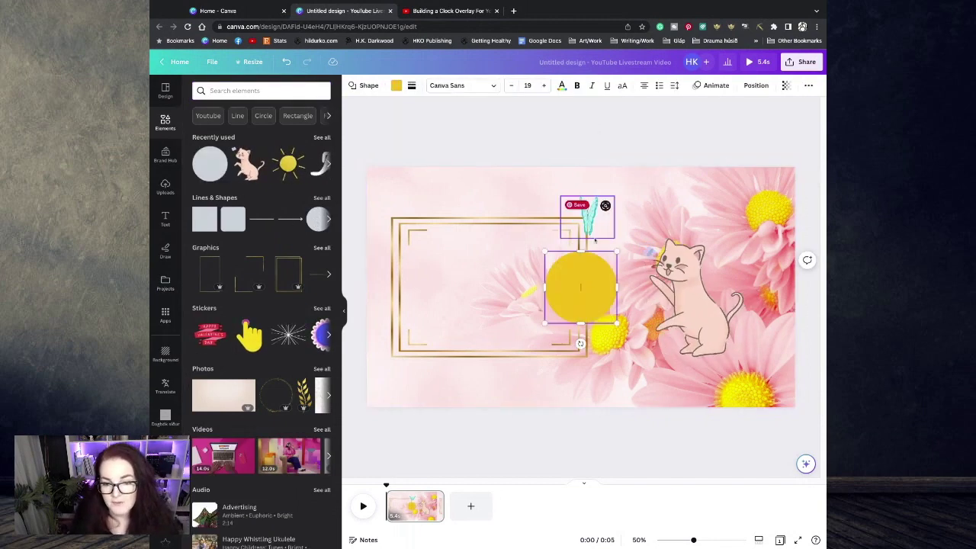
drag(582, 252, 660, 303)
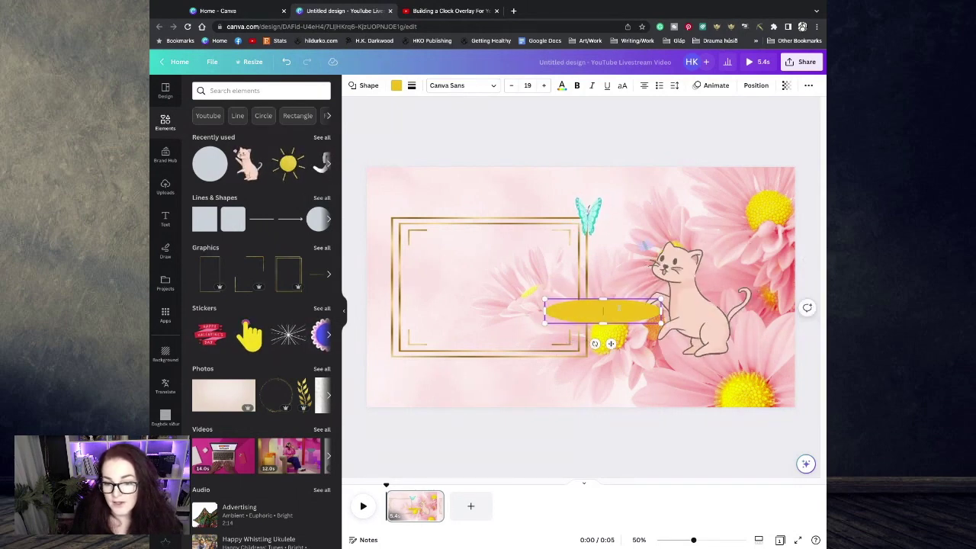
click(595, 310)
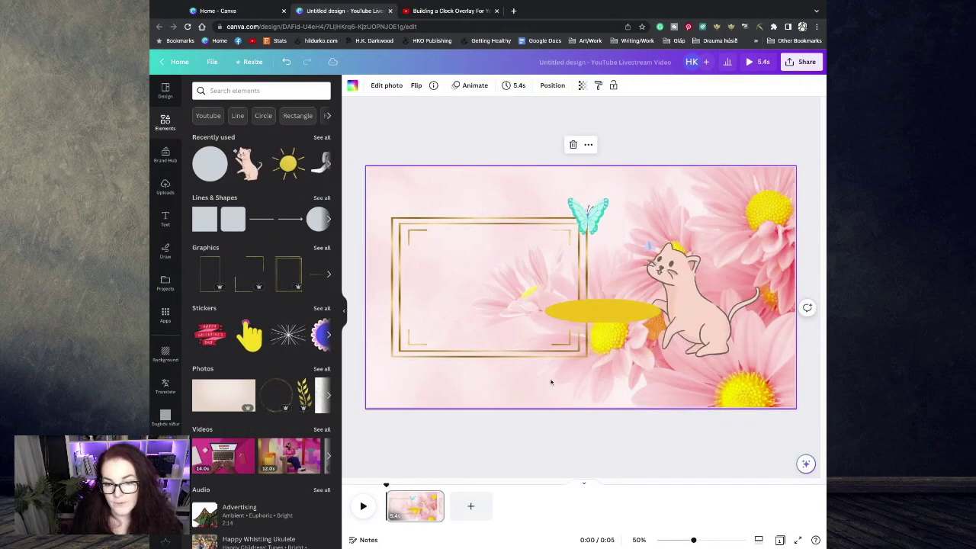
drag(596, 310, 687, 350)
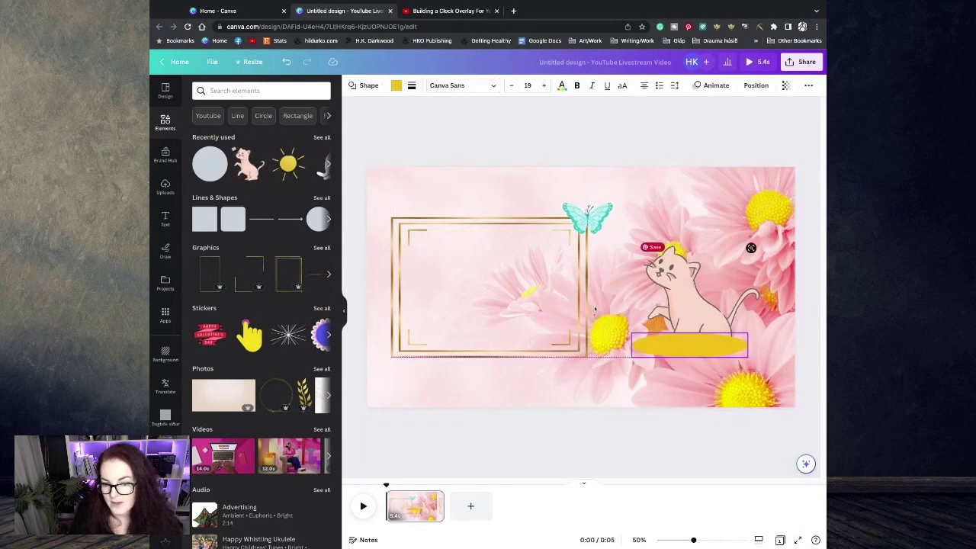
- Colour the ellipse pink, send it behind the cat, and nudge it up under the cat
click(397, 85)
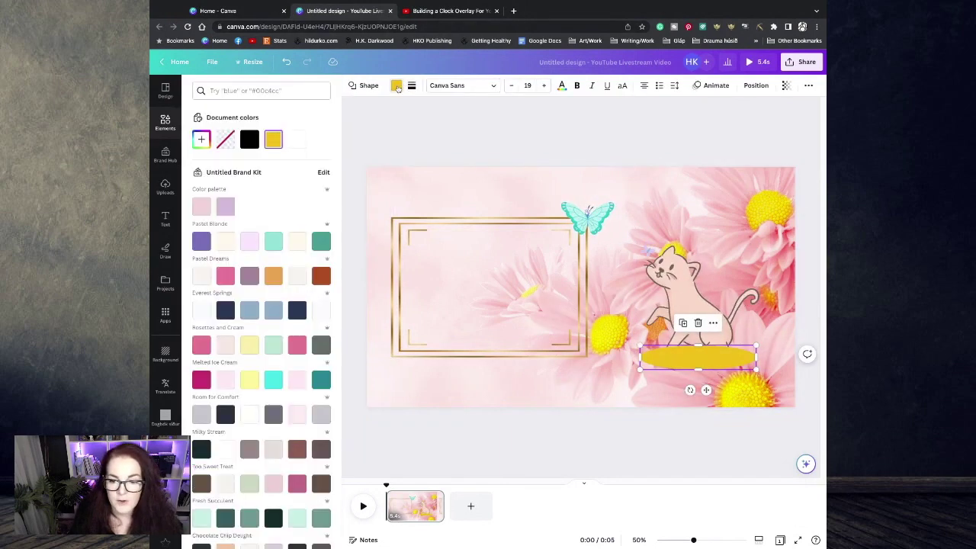
scroll(264, 364, down, 5)
scroll(264, 363, down, 5)
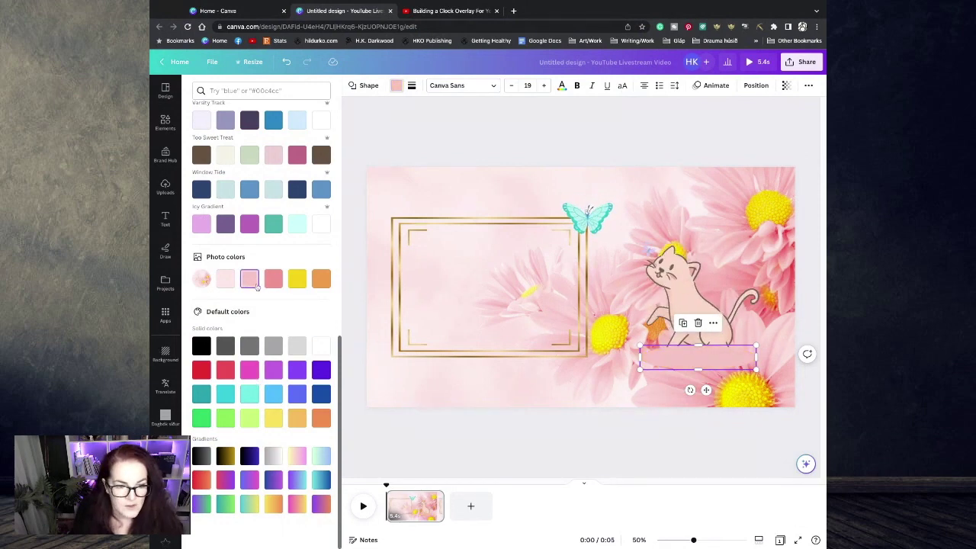
right_click(706, 367)
mouse_move(777, 404)
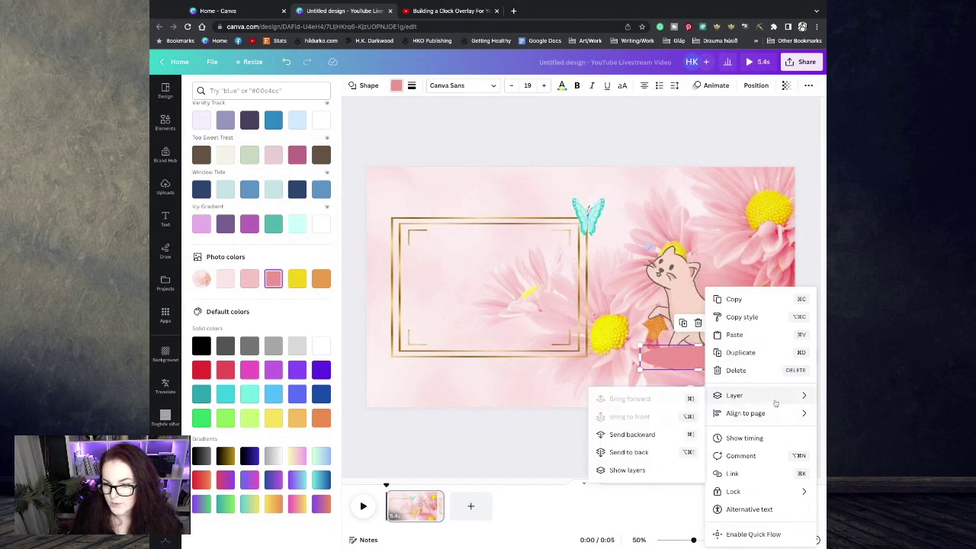
click(645, 453)
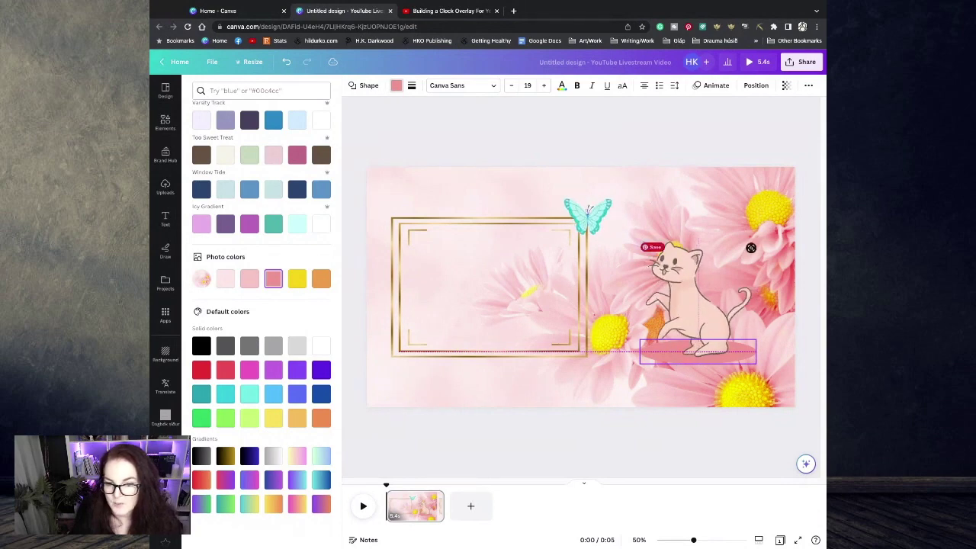
click(527, 391)
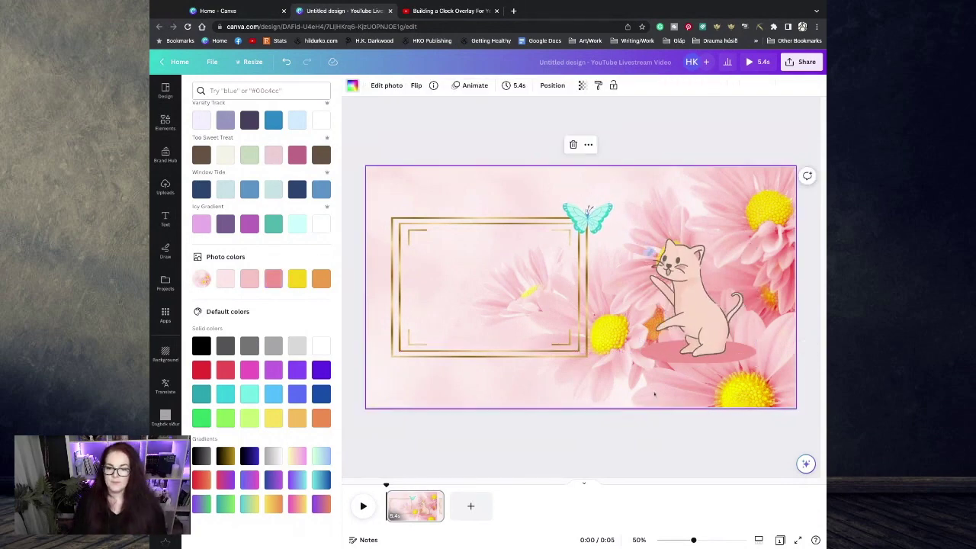
drag(710, 353, 688, 325)
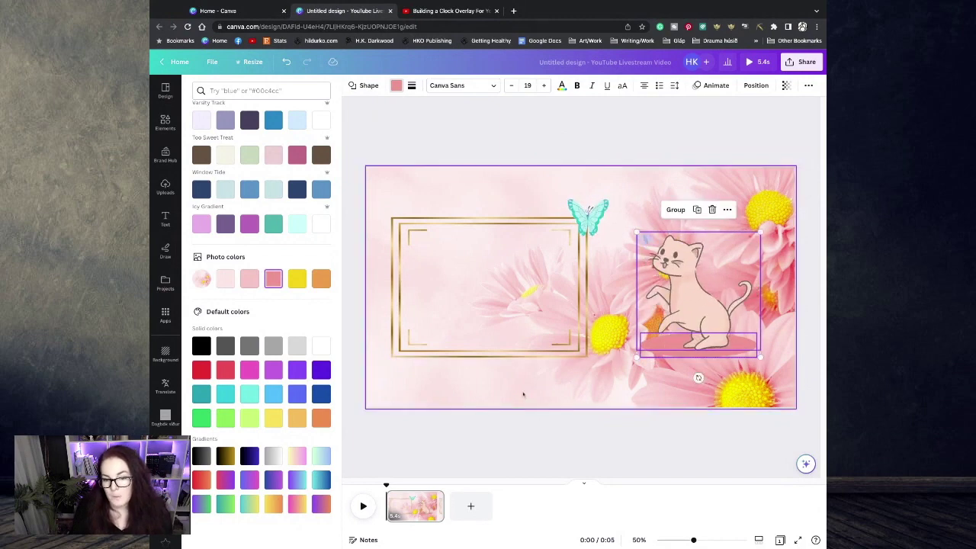
click(525, 395)
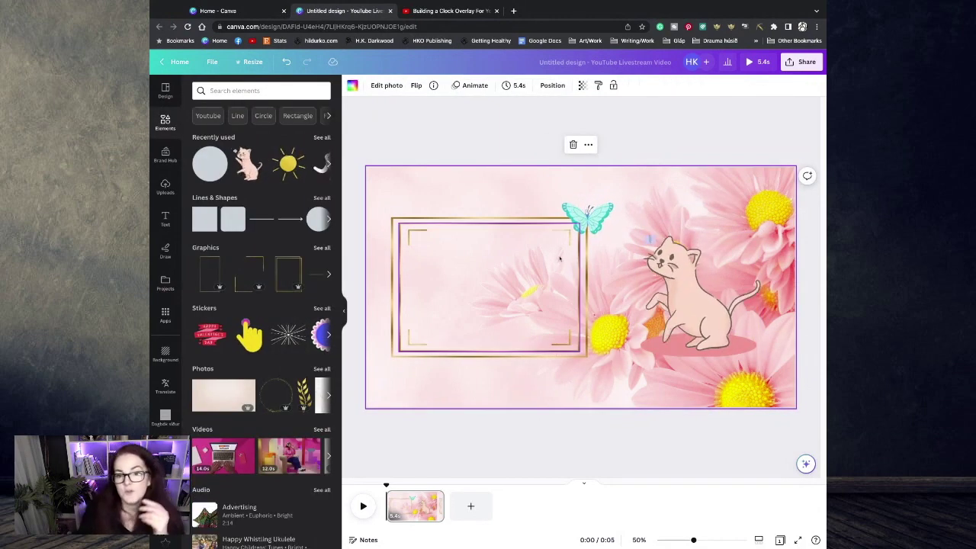
click(585, 223)
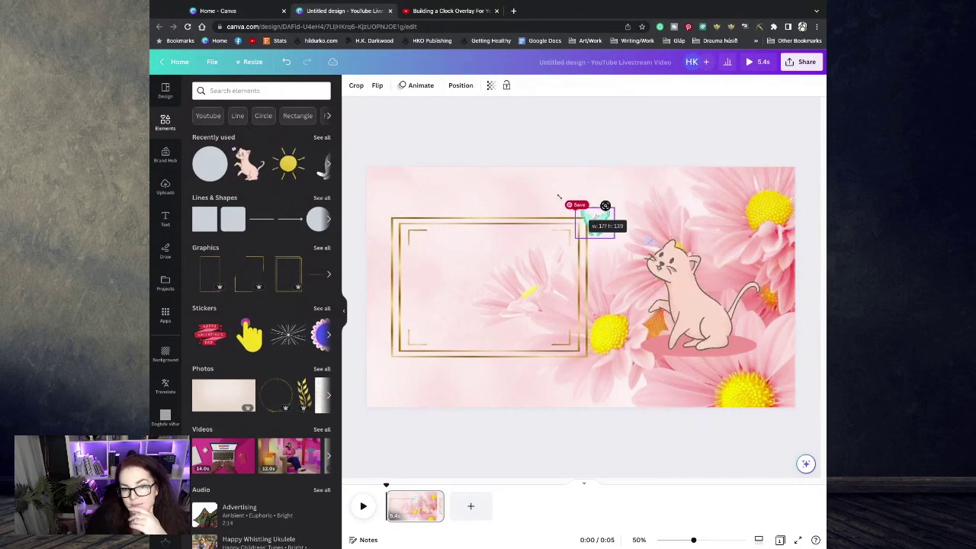
- Drag the butterfly down to the gold frame's bottom-left corner
drag(596, 226, 394, 353)
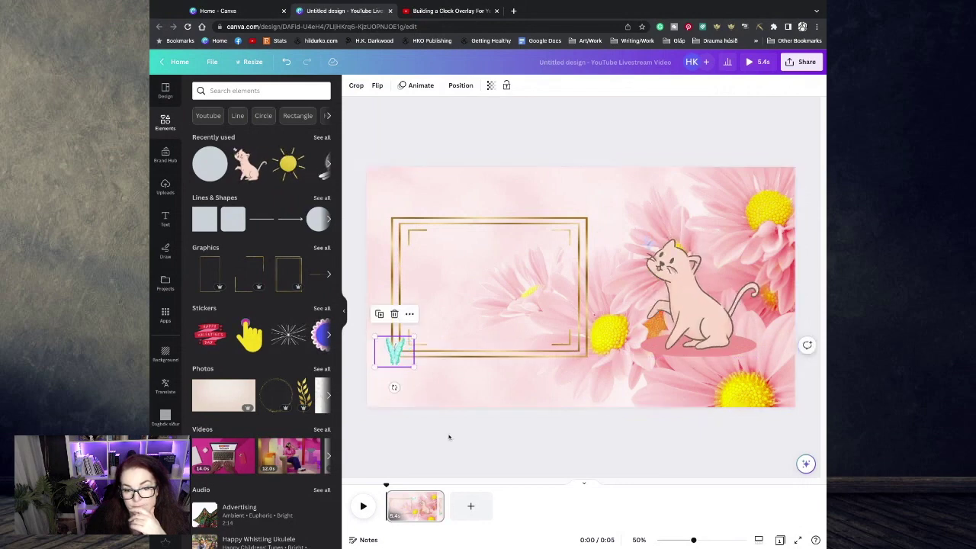
click(528, 431)
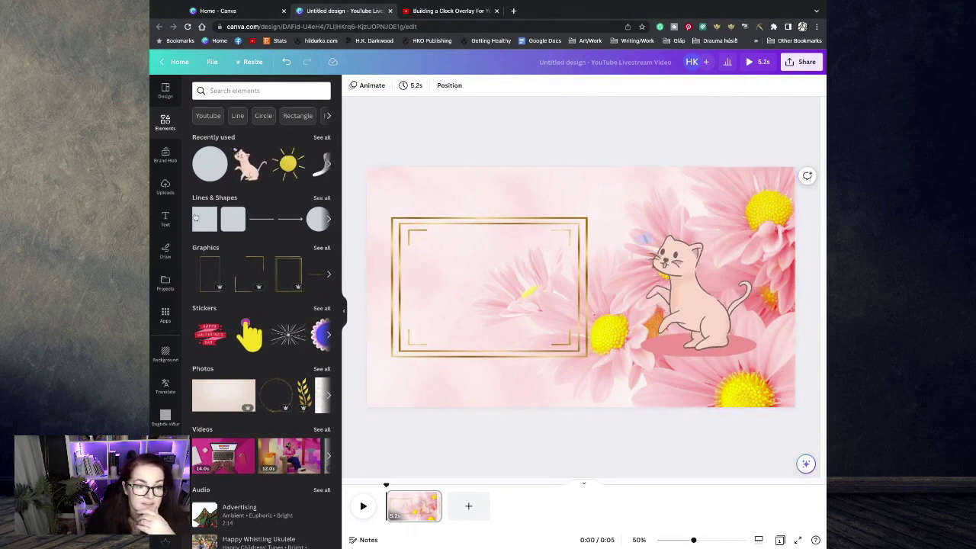
- Add a subheading text box with the creator's name and website, then open its font list
click(169, 221)
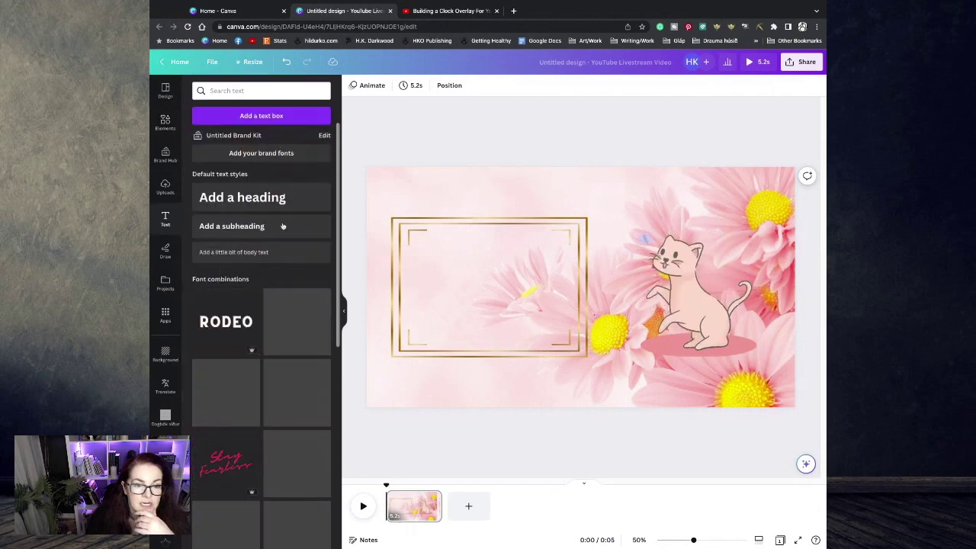
click(241, 227)
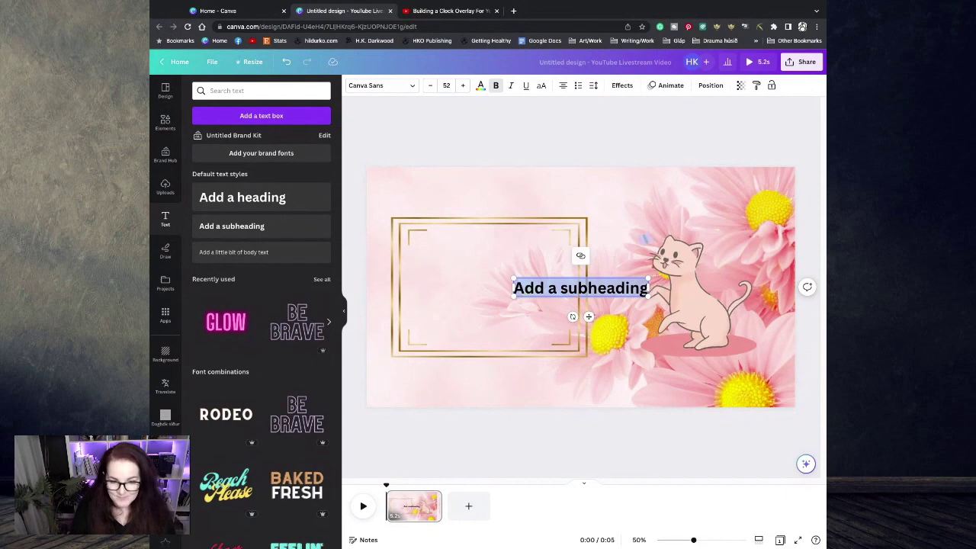
text(H.K.)
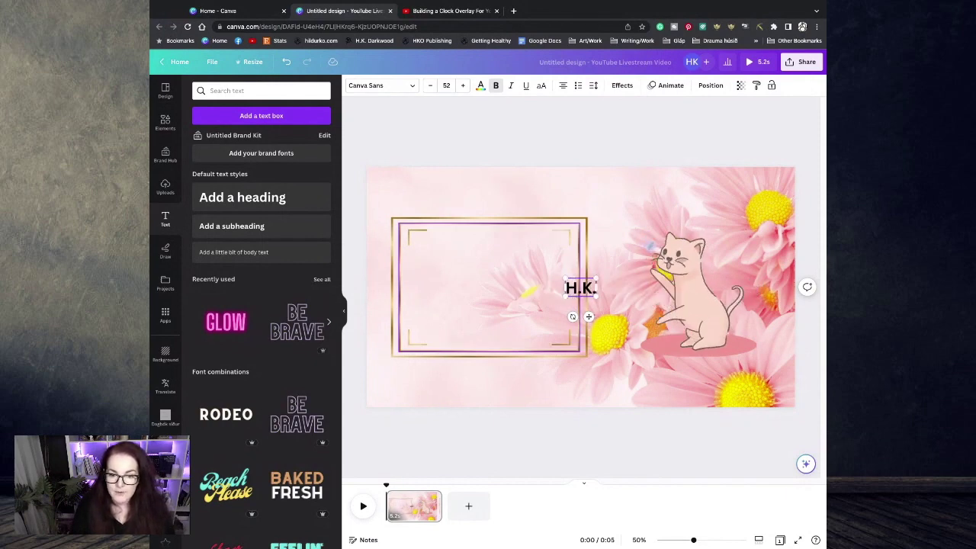
text( Dar)
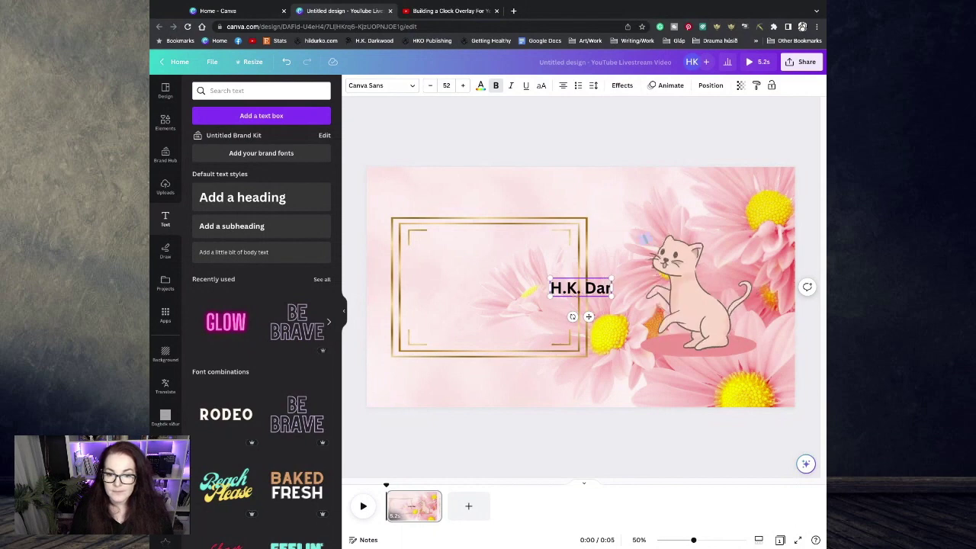
text(kwood)
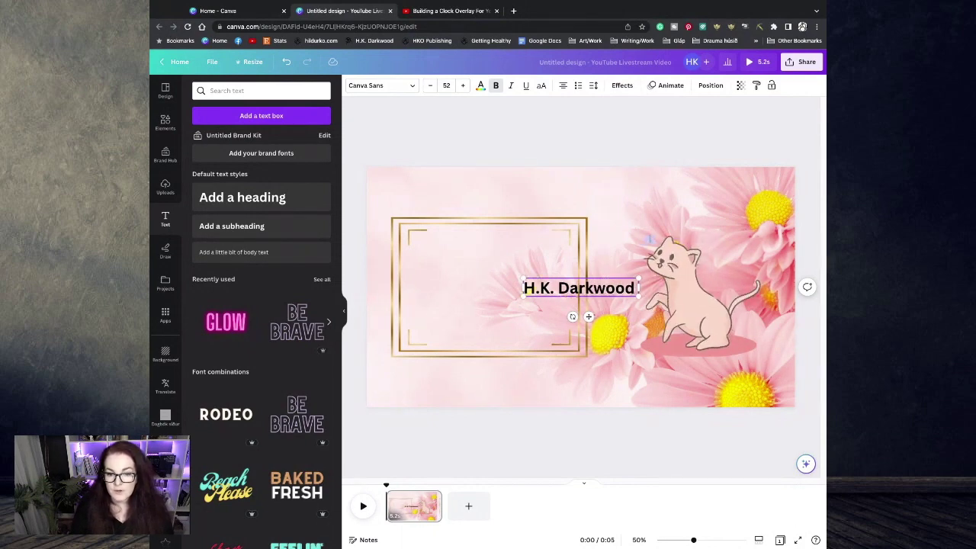
text( /h)
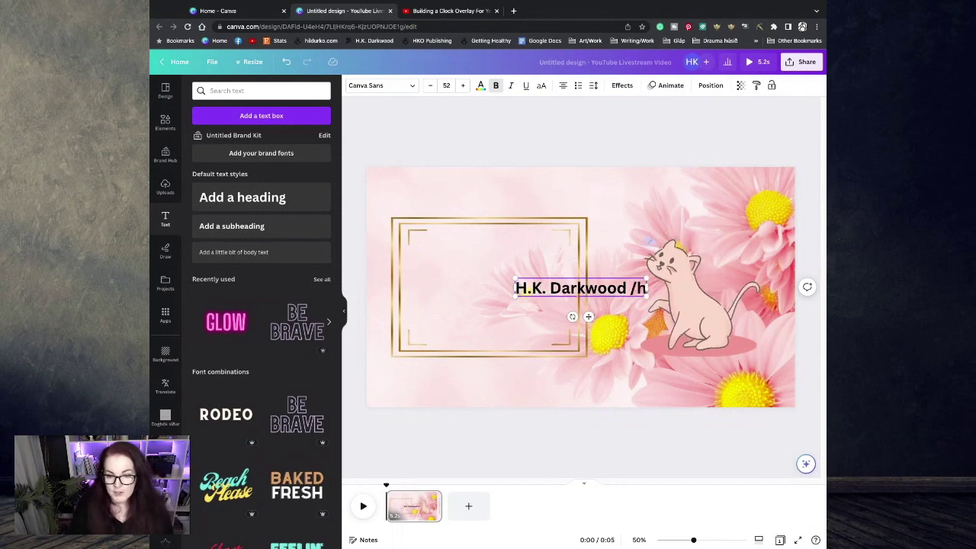
text(kdarkwood.com)
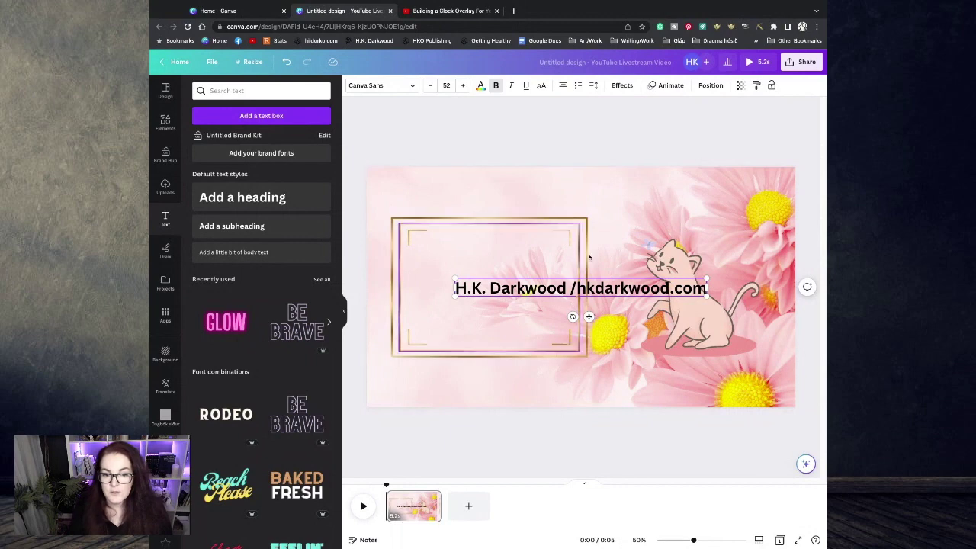
click(379, 85)
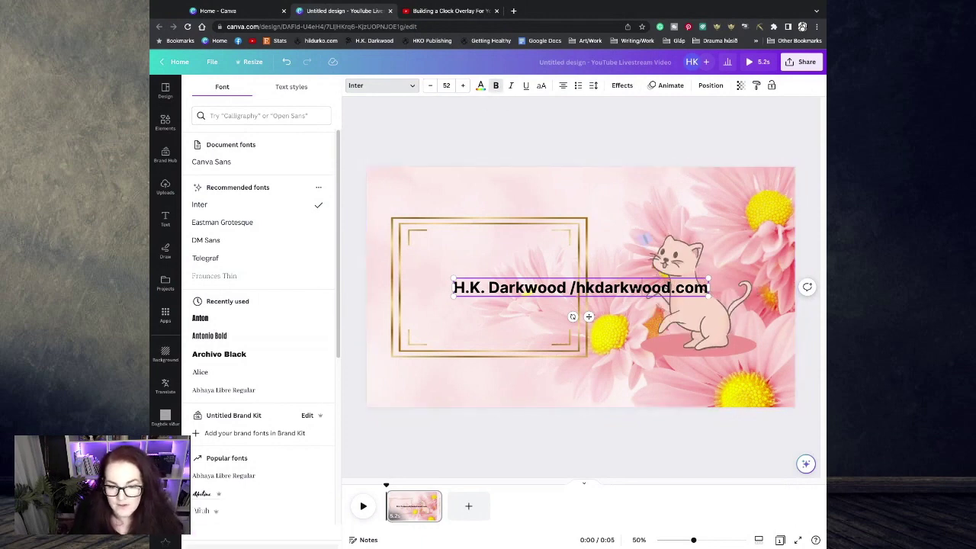
- Remove bold from the name-and-website text and change its font to Alice
key(ctrl+a)
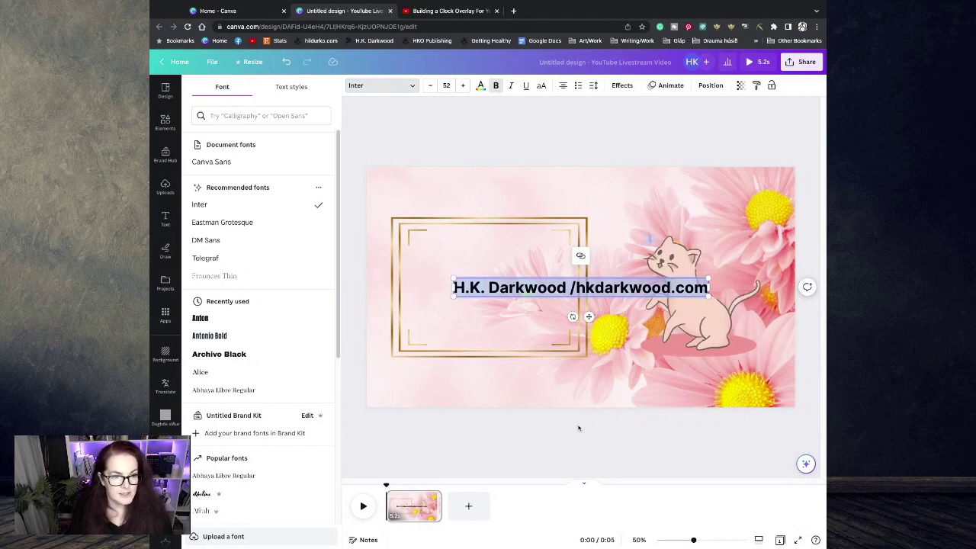
key(Escape)
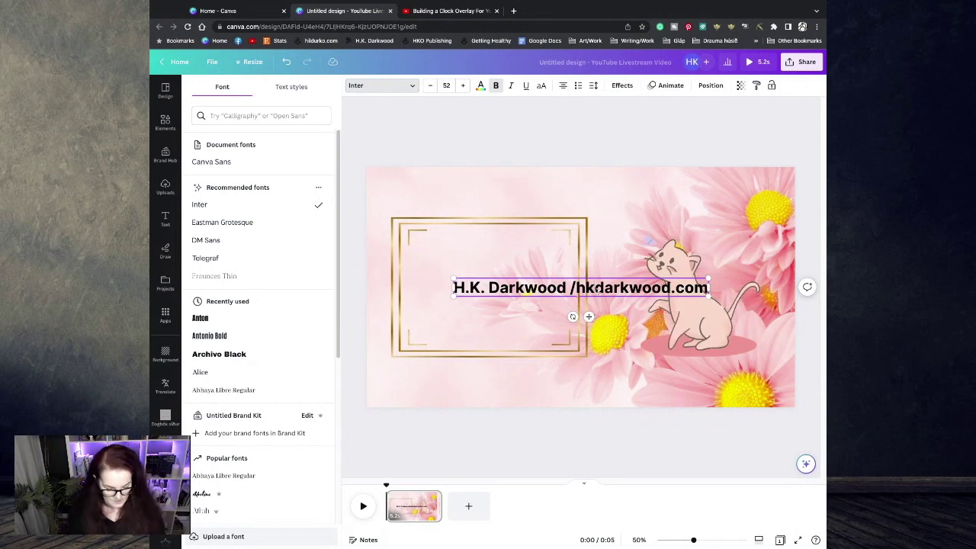
click(597, 288)
click(496, 86)
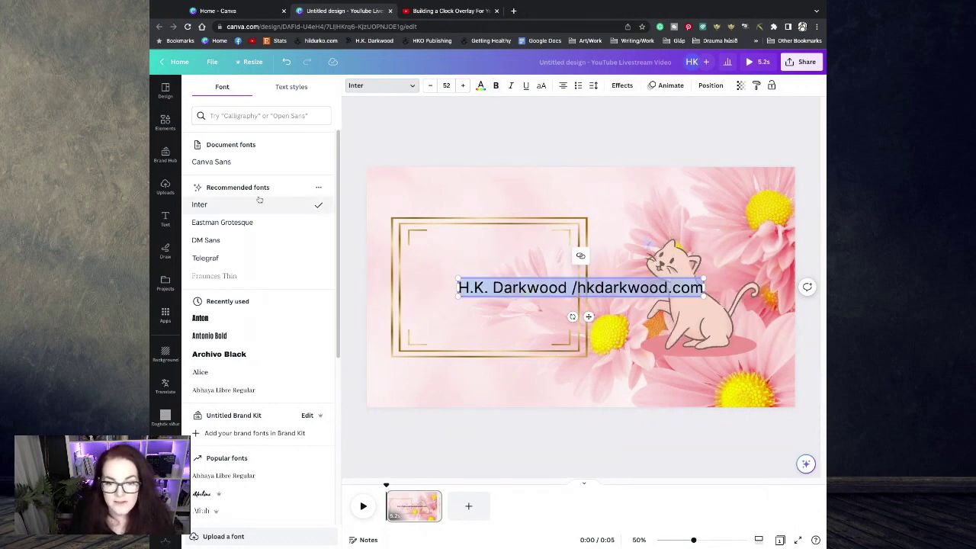
click(222, 223)
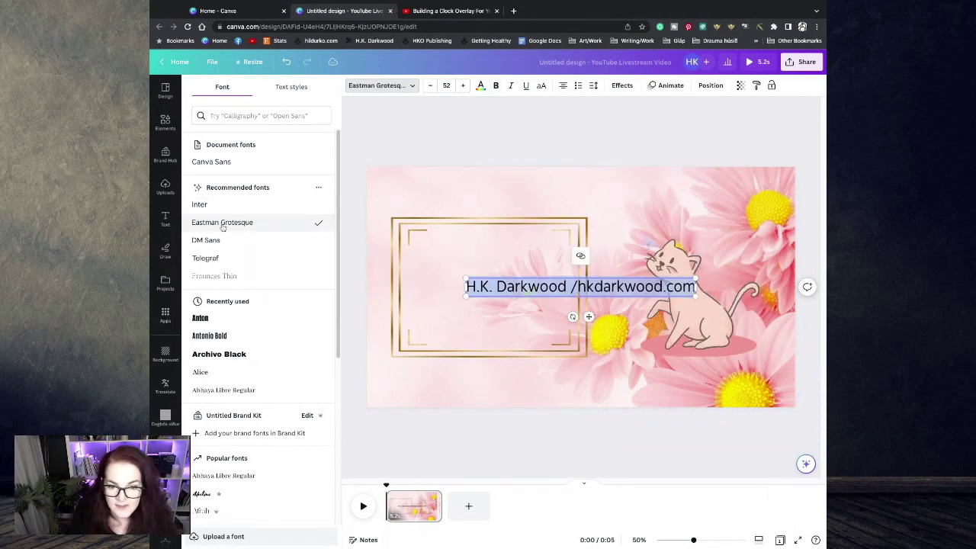
click(225, 373)
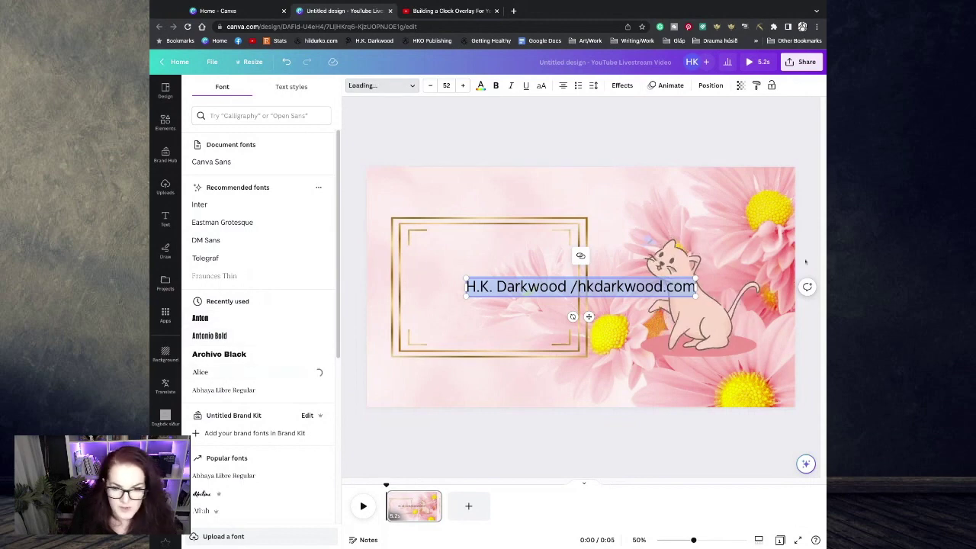
- Shrink the text, move it to the bottom of the design, and colour it orange
drag(700, 296, 596, 289)
drag(538, 308, 588, 414)
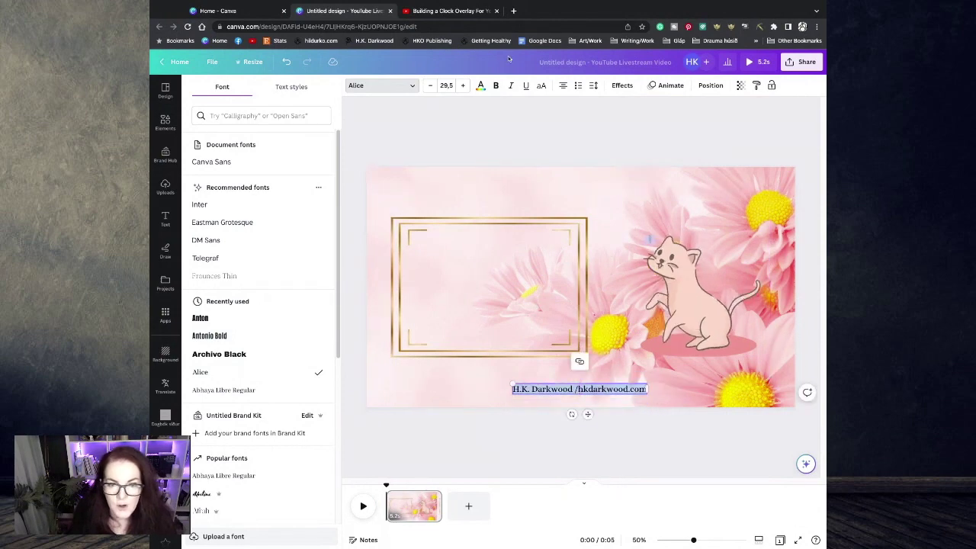
click(480, 86)
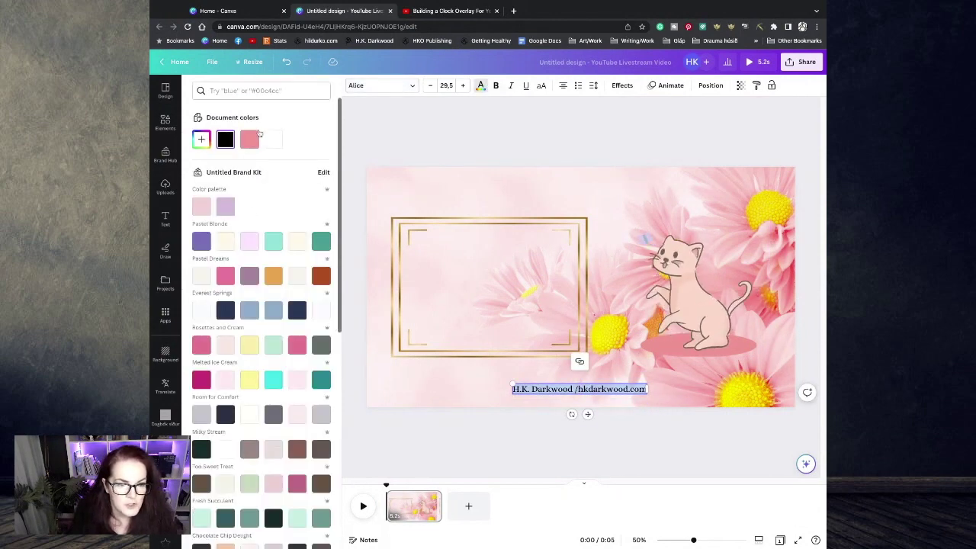
click(254, 140)
scroll(263, 229, down, 10)
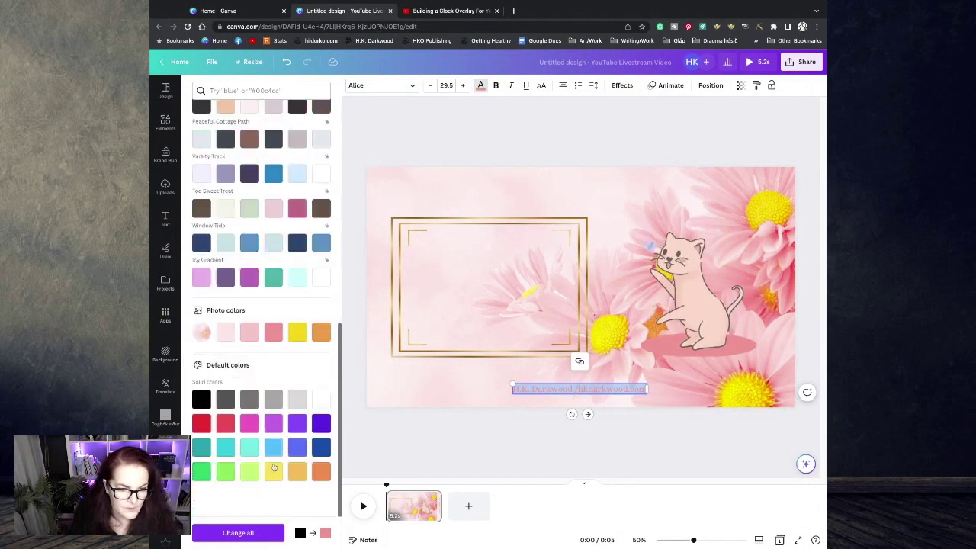
click(321, 334)
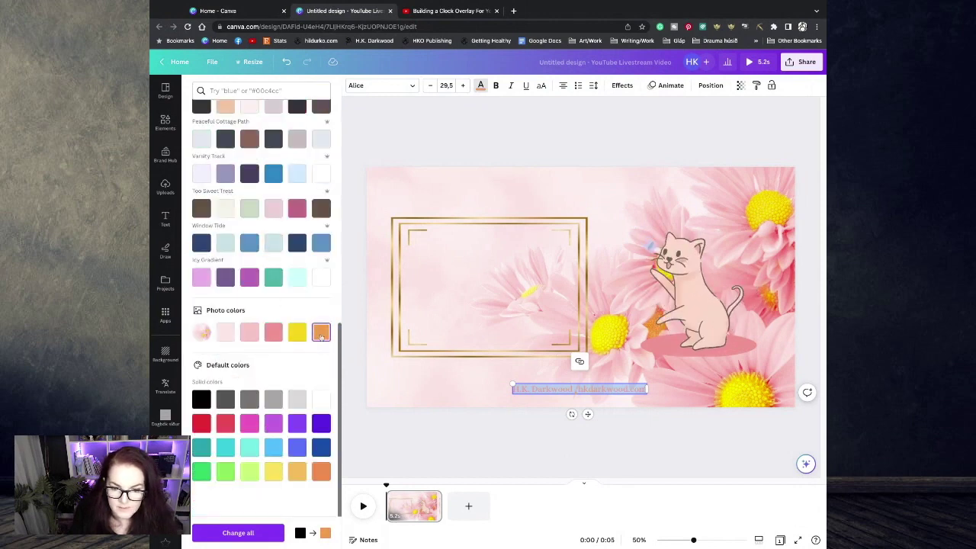
click(461, 434)
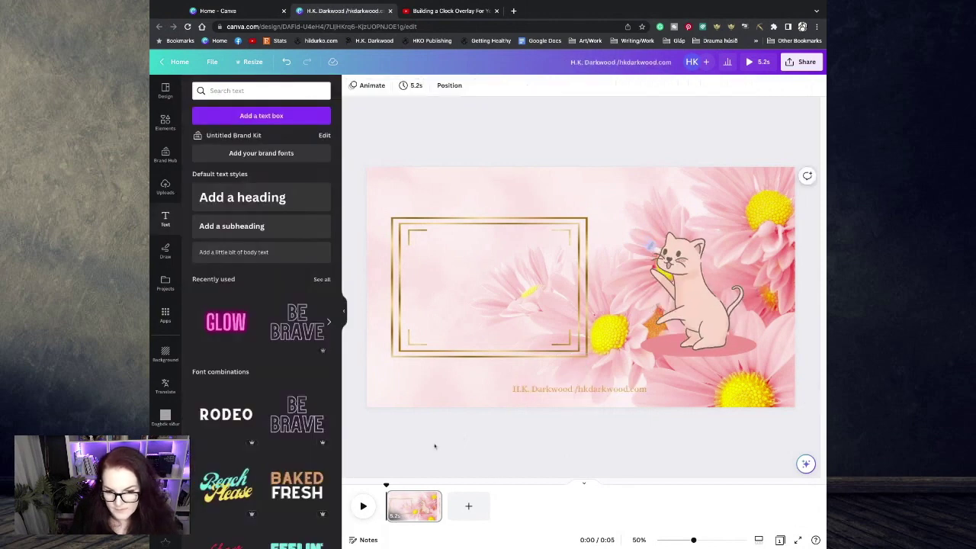
- Widen the bottom watermark text box slightly
click(526, 390)
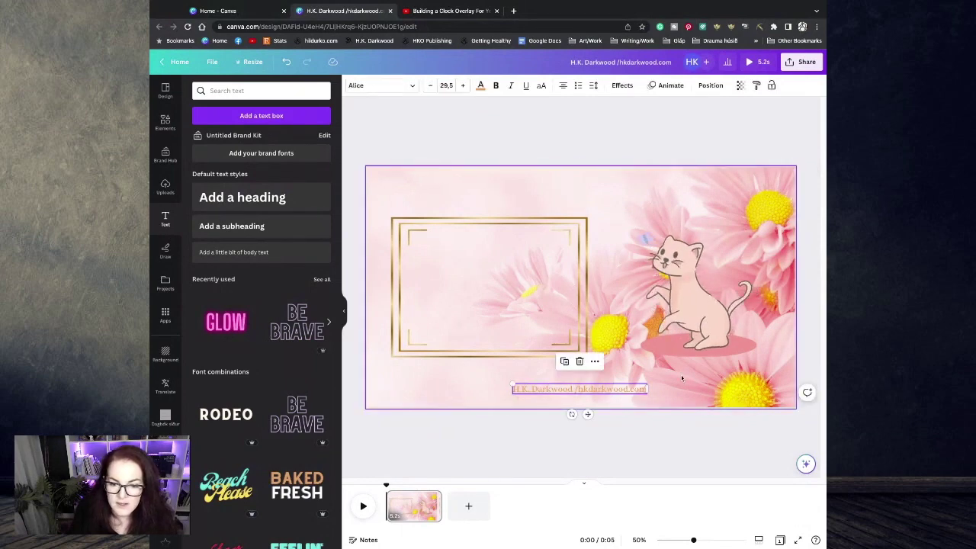
drag(647, 394, 664, 394)
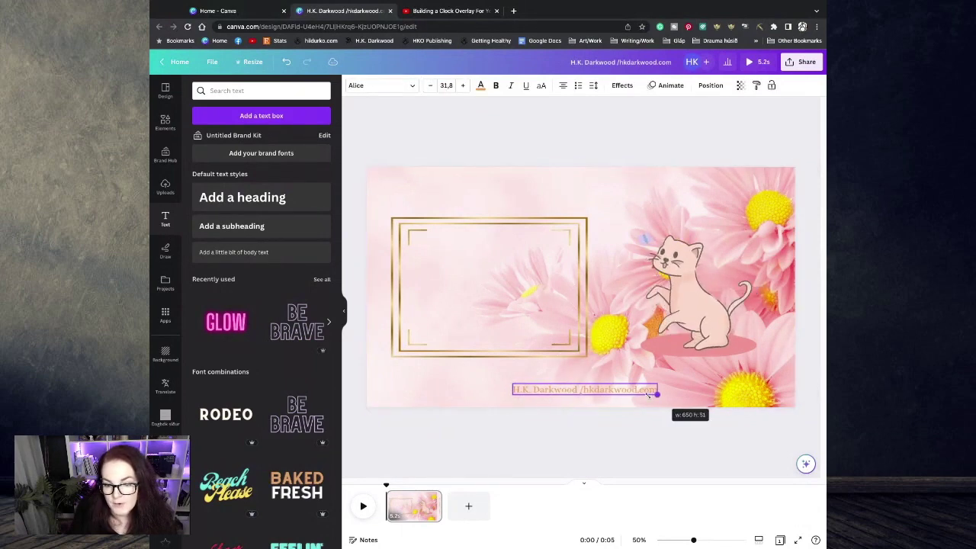
click(577, 446)
click(408, 512)
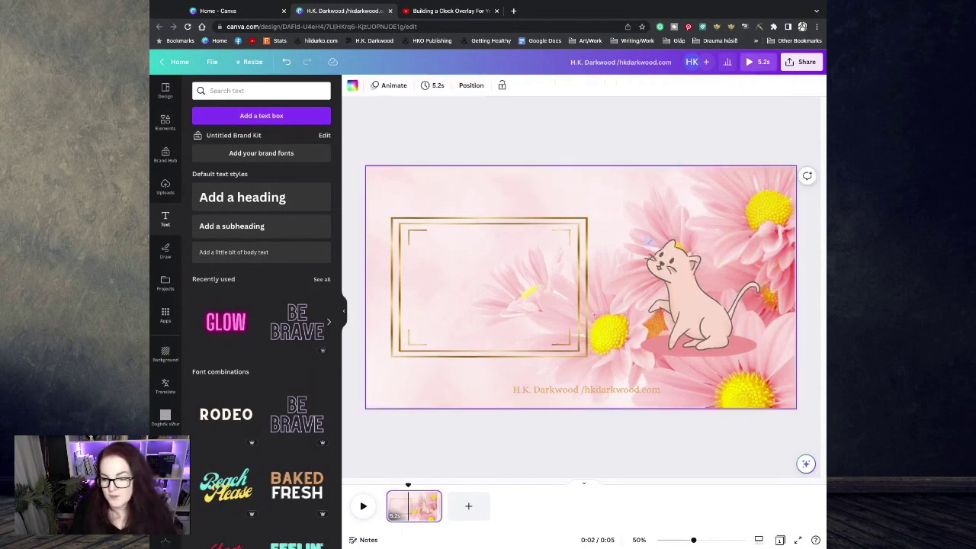
click(781, 540)
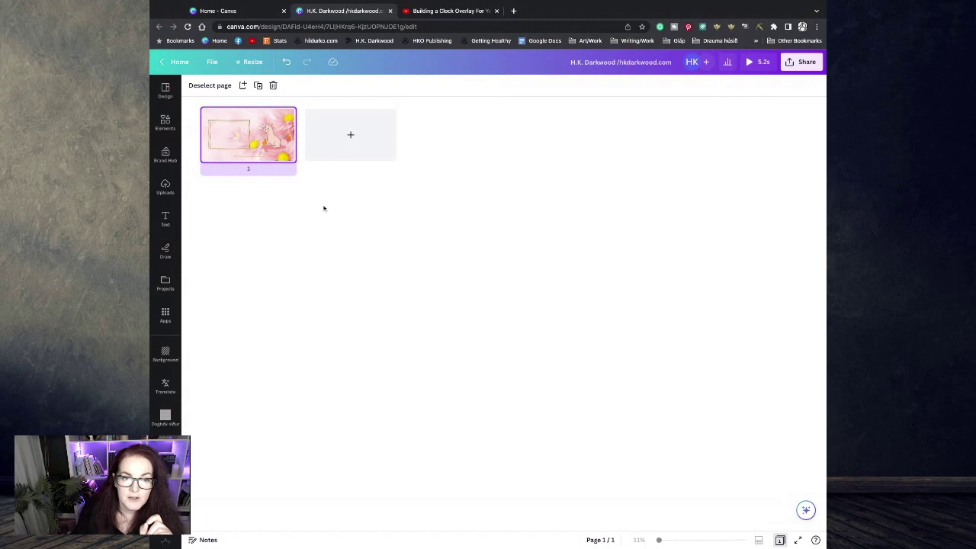
- Duplicate the first page to six pages, then duplicate all six repeatedly to reach 120 pages
right_click(233, 132)
click(233, 131)
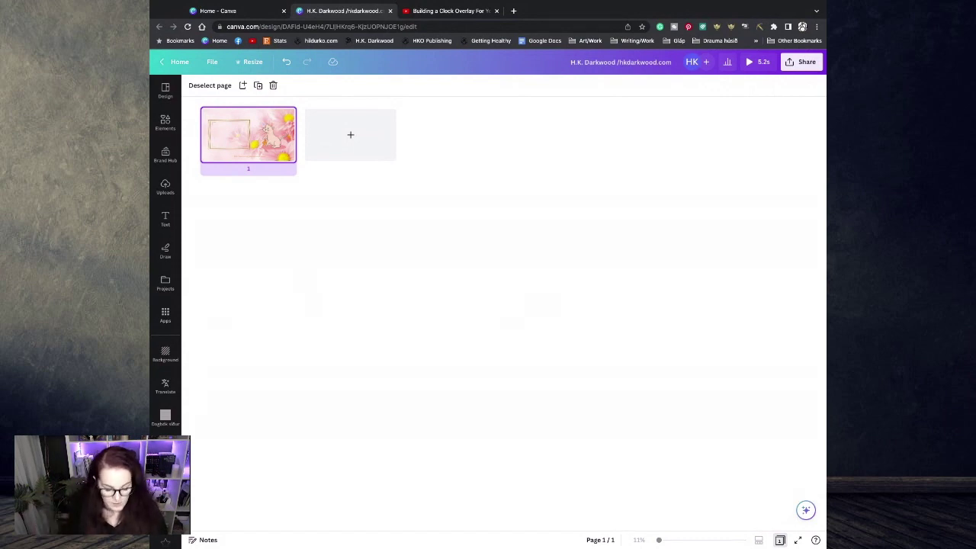
key(ctrl+d)
key(ctrl+d)
key(ctrl+d)
key(ctrl+d)
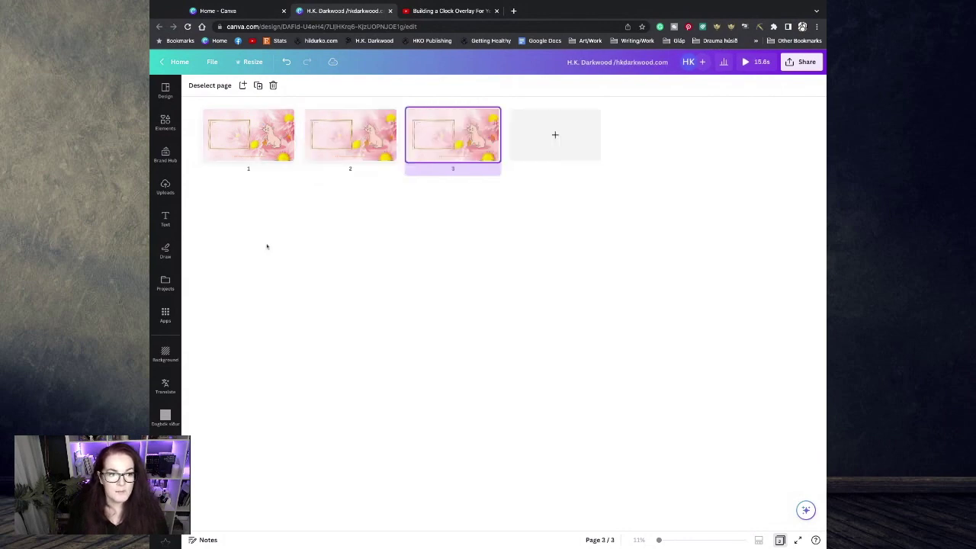
key(ctrl+d)
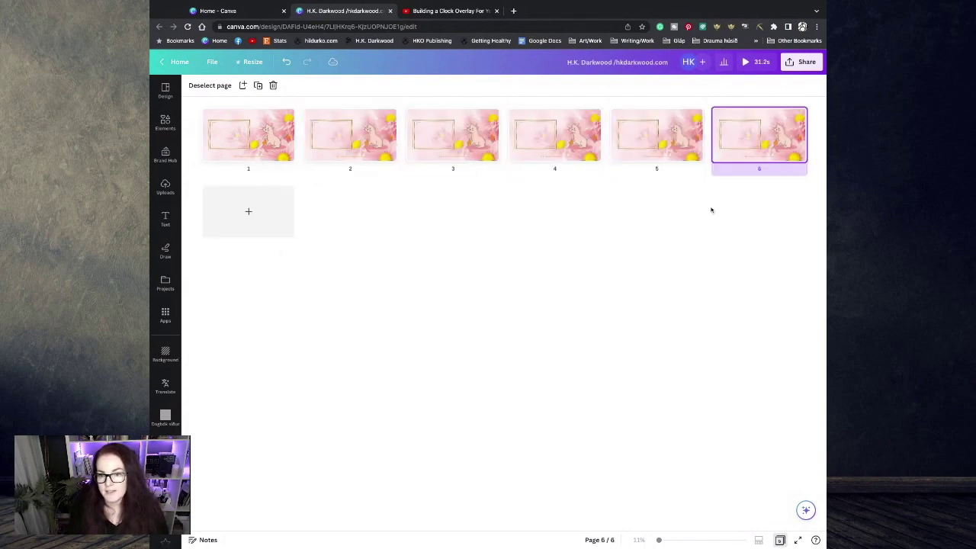
drag(784, 183, 254, 171)
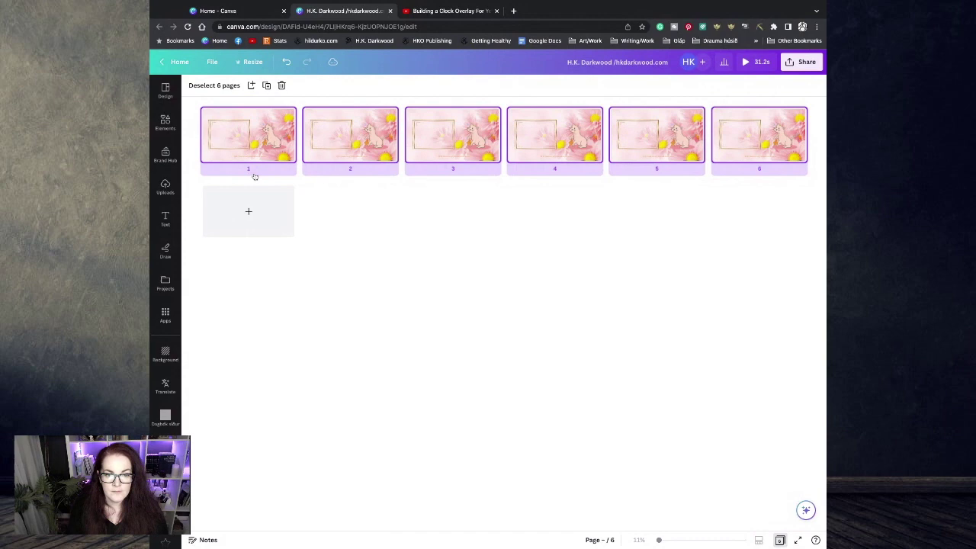
key(ctrl+d)
key(ctrl+d)
key(ctrl+d)
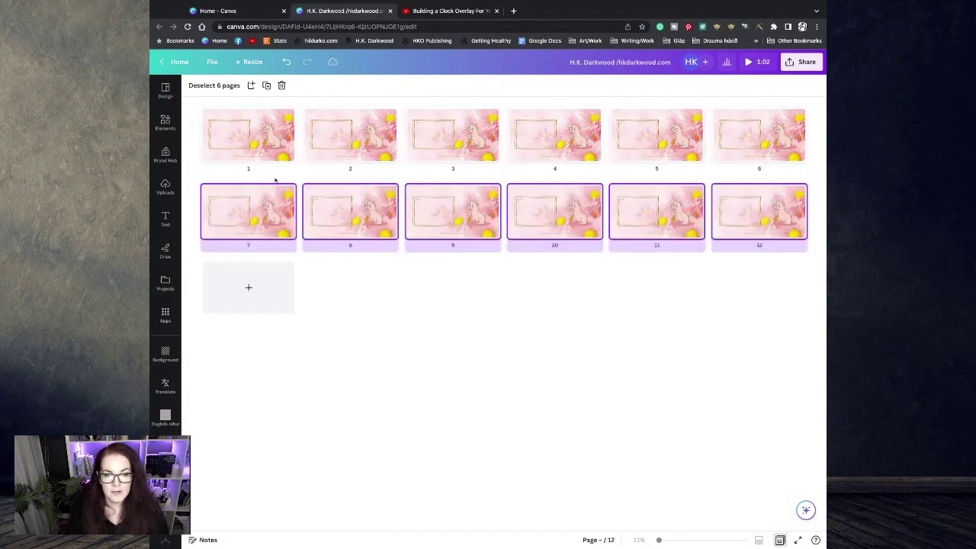
key(ctrl+d)
key(ctrl+d)
key(ctrl+d)
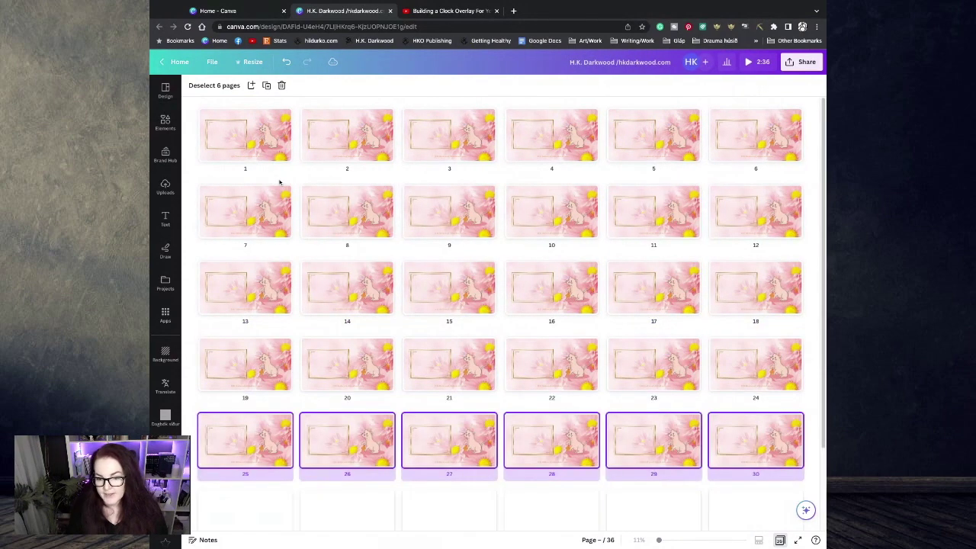
key(ctrl+d)
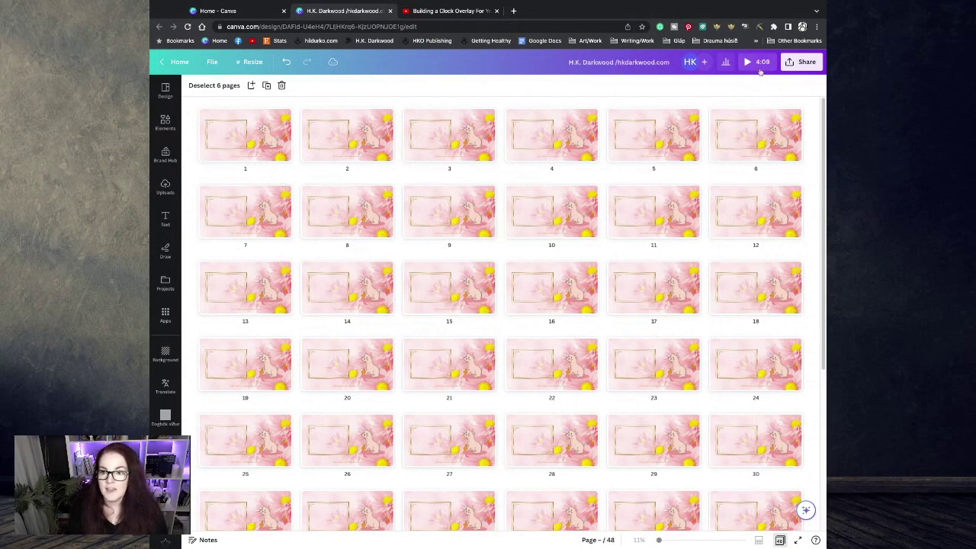
key(ctrl+d)
key(ctrl+d)
key(ctrl+d)
key(ctrl+d)
key(ctrl+d)
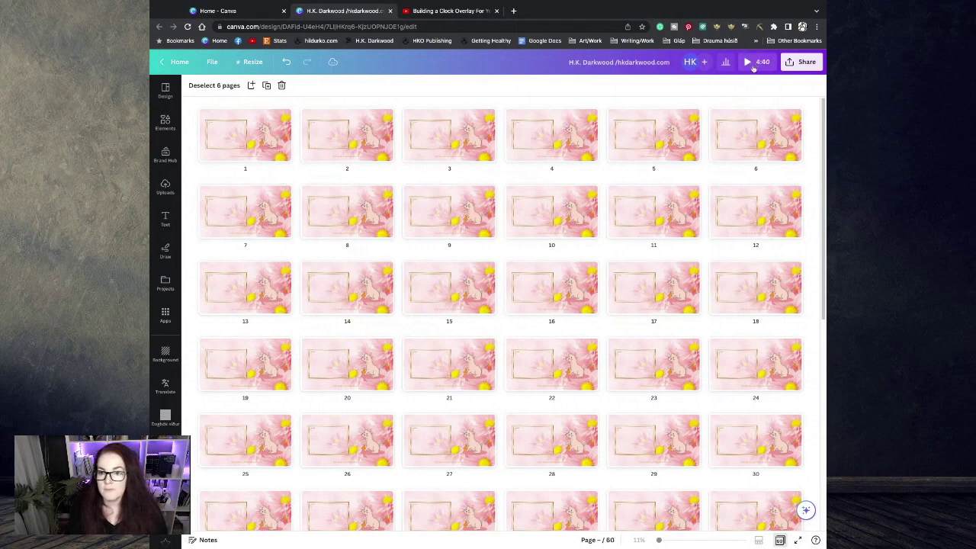
key(ctrl+d)
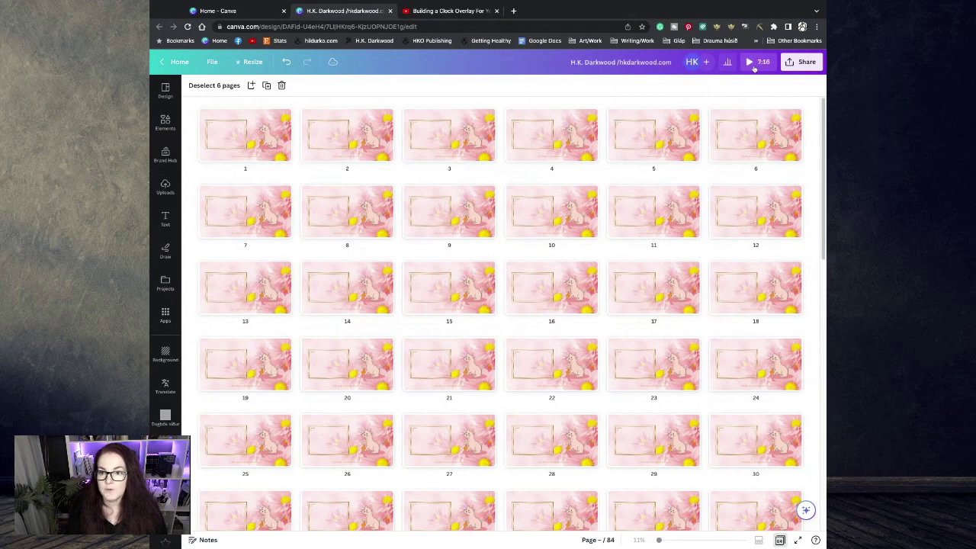
key(ctrl+d)
key(ctrl+d)
key(ctrl+d)
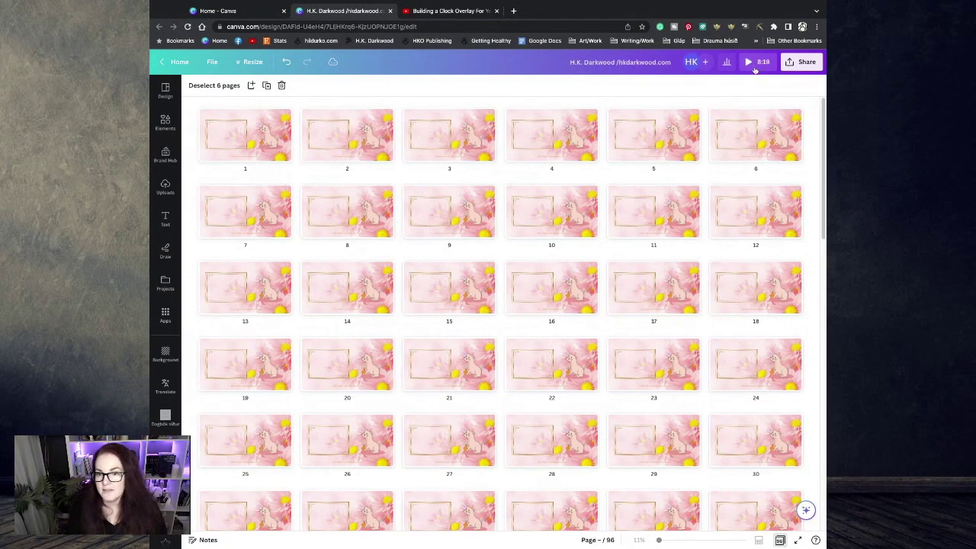
key(ctrl+d)
key(ctrl+d)
key(ctrl+d)
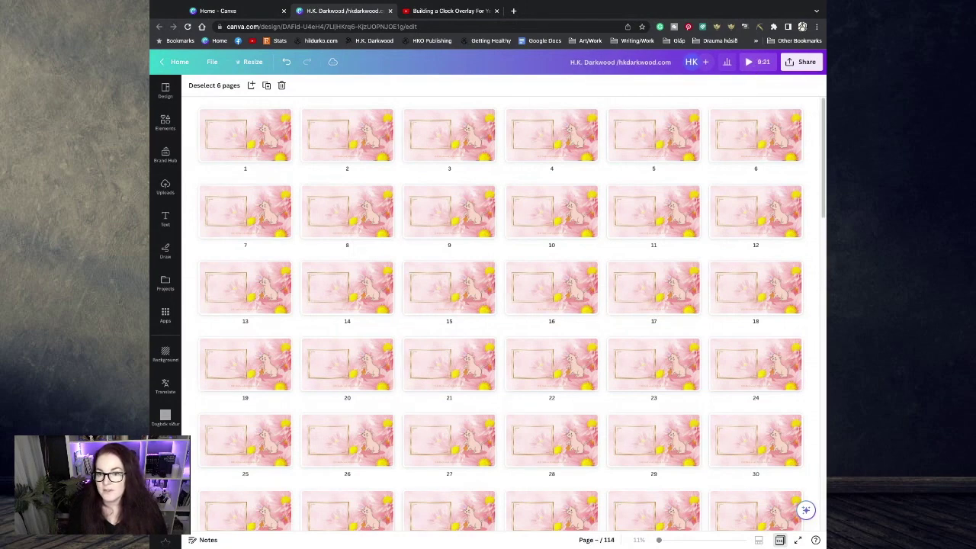
- Delete the extra end pages, undo one deletion to keep 116 pages, and return to single-page view
scroll(739, 197, down, 20)
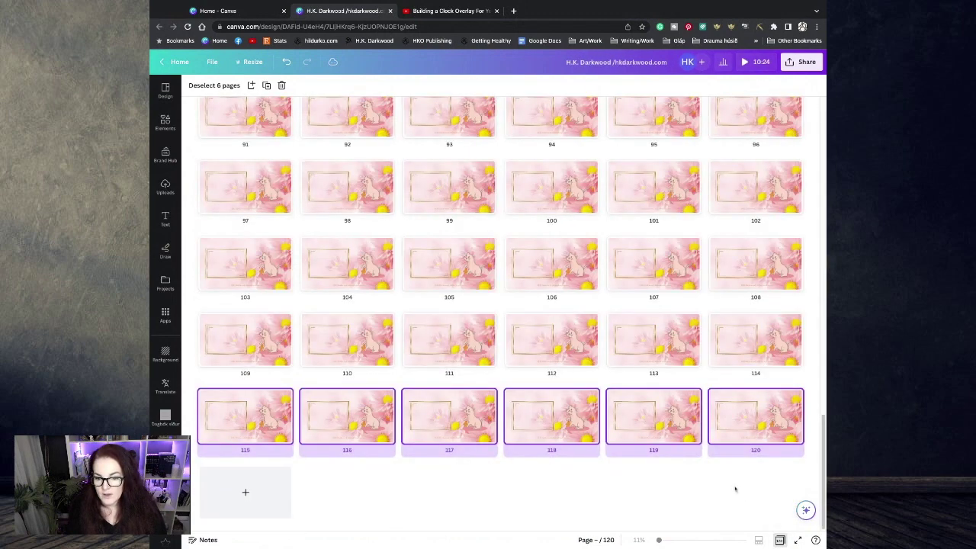
click(745, 415)
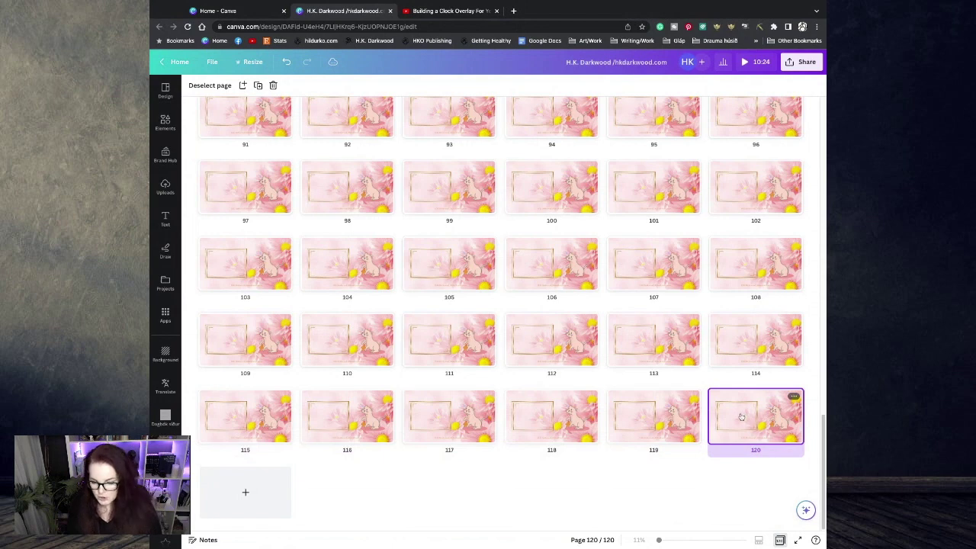
key(Delete)
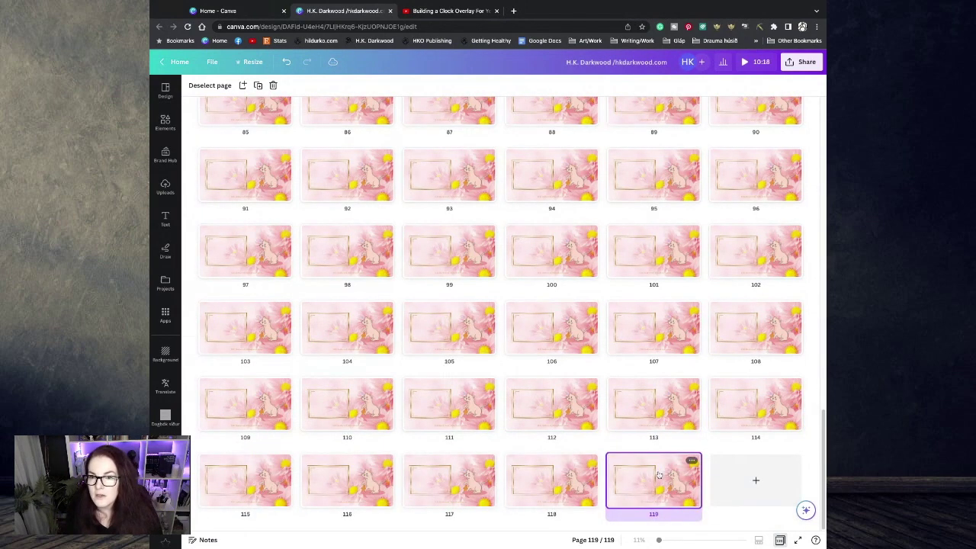
key(Delete)
key(Delete)
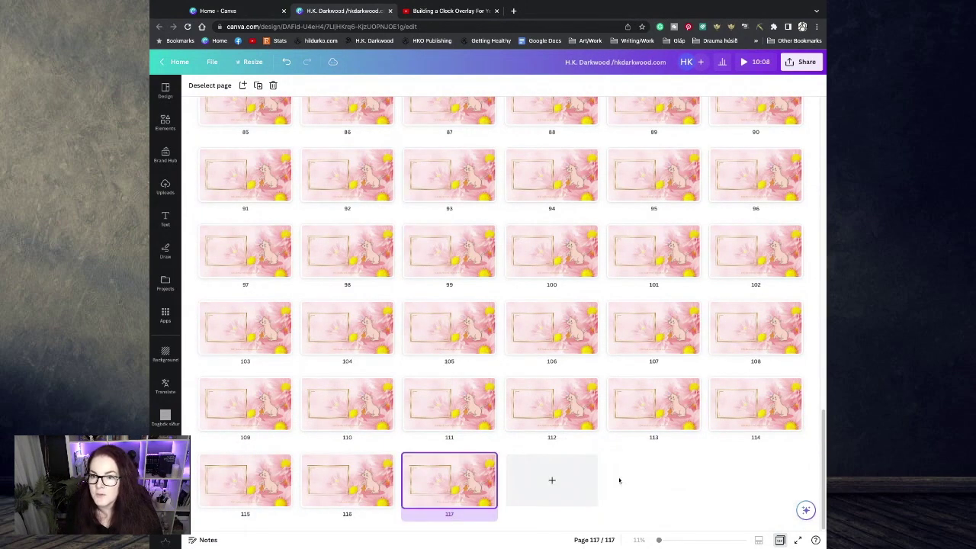
key(Delete)
key(Delete)
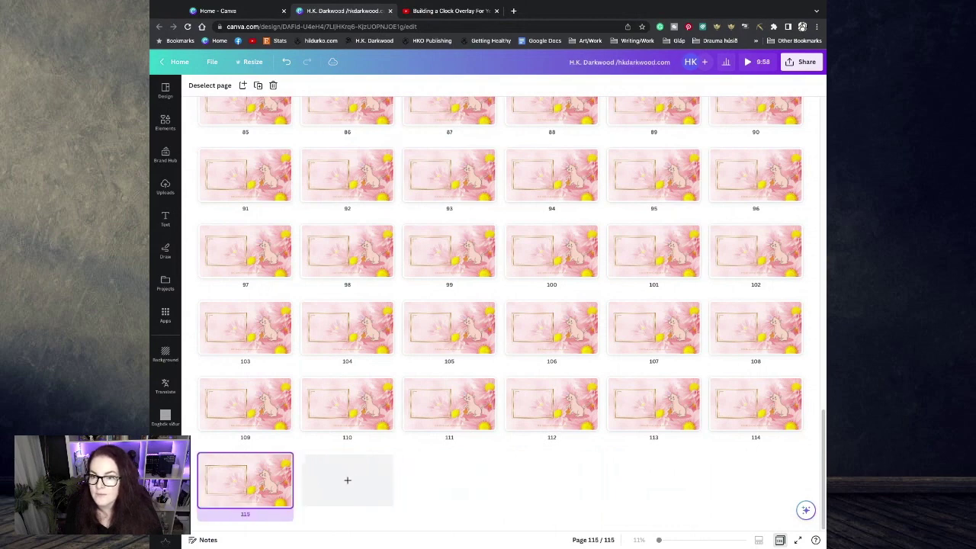
mouse_move(238, 486)
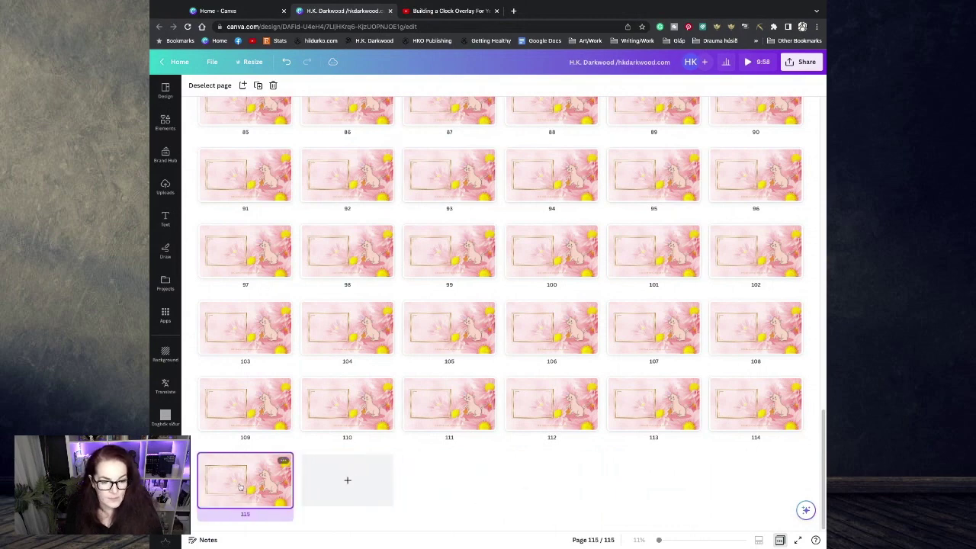
right_click(240, 486)
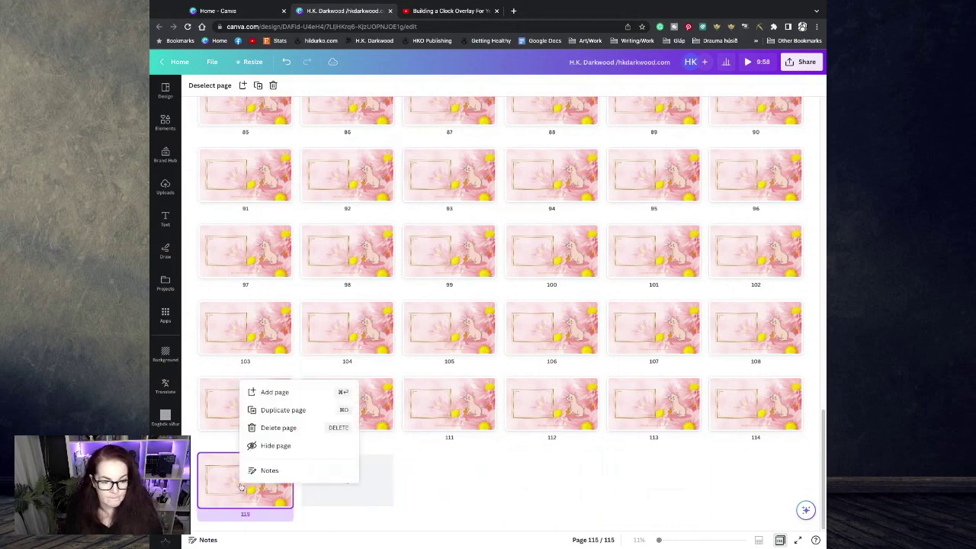
click(288, 63)
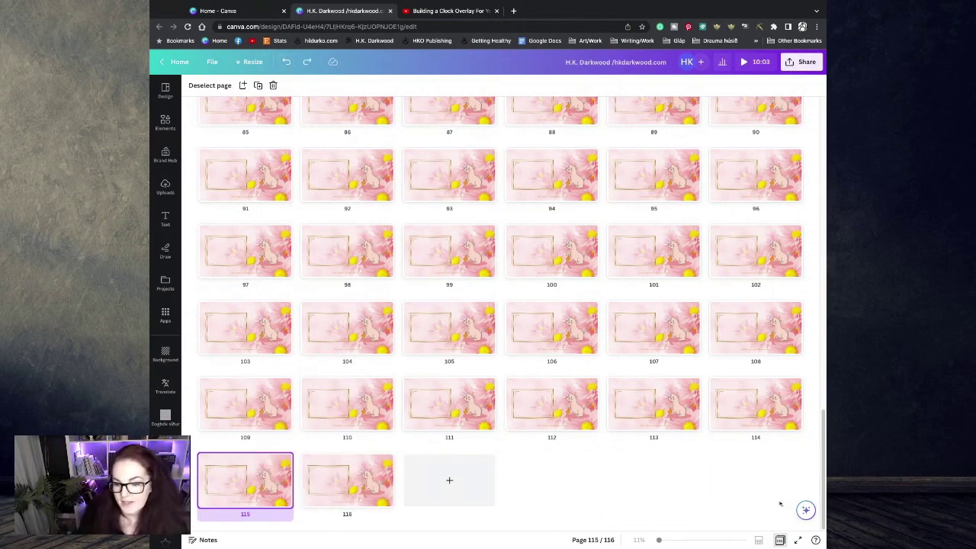
click(779, 541)
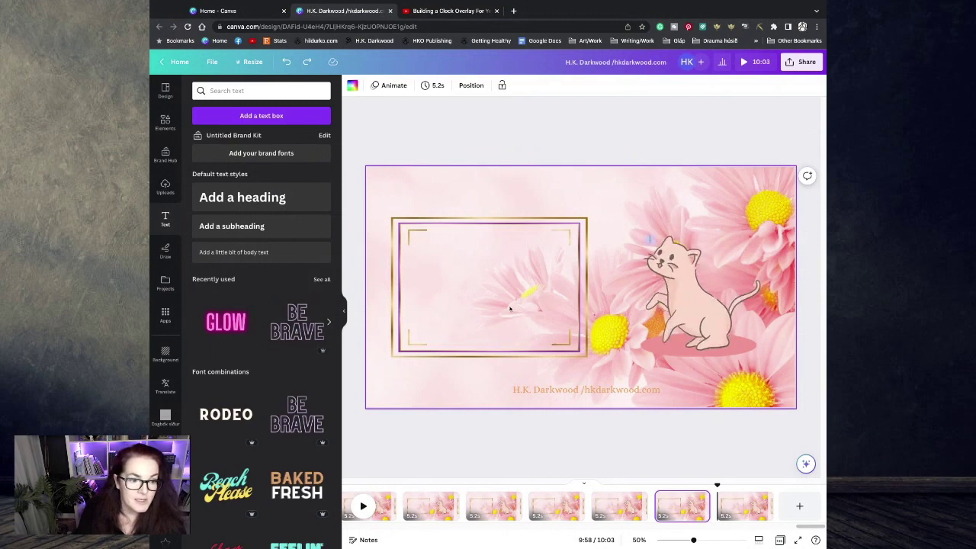
- Review the export file types in Share > Download settings without downloading
click(803, 62)
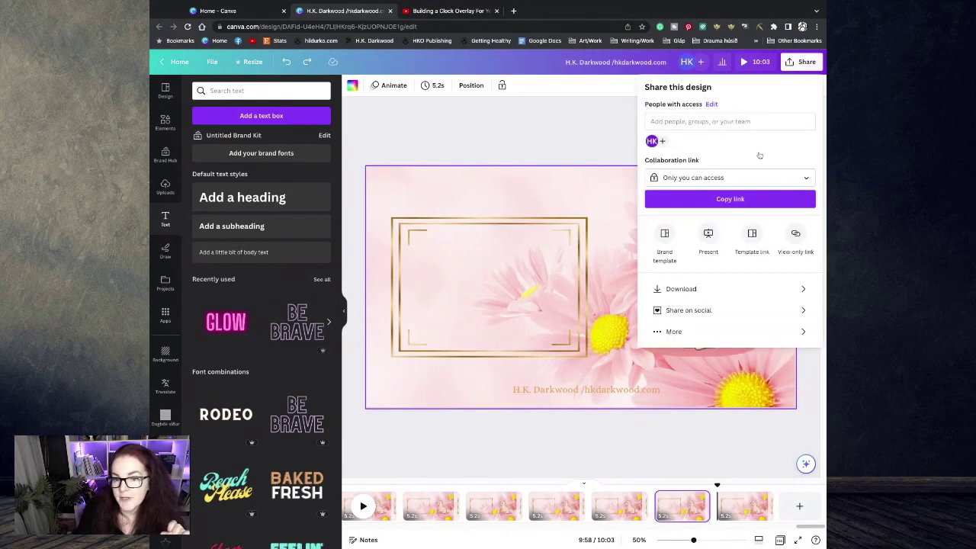
click(671, 290)
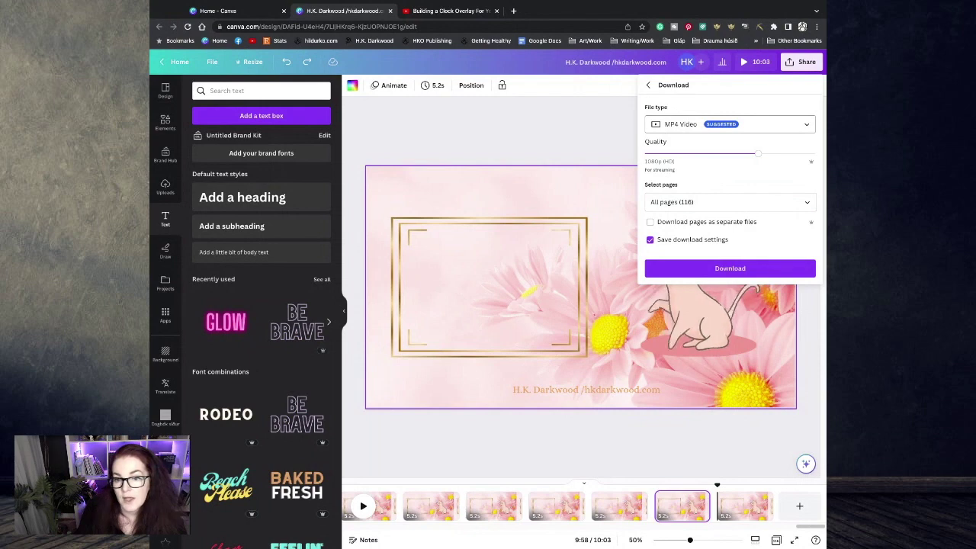
click(699, 125)
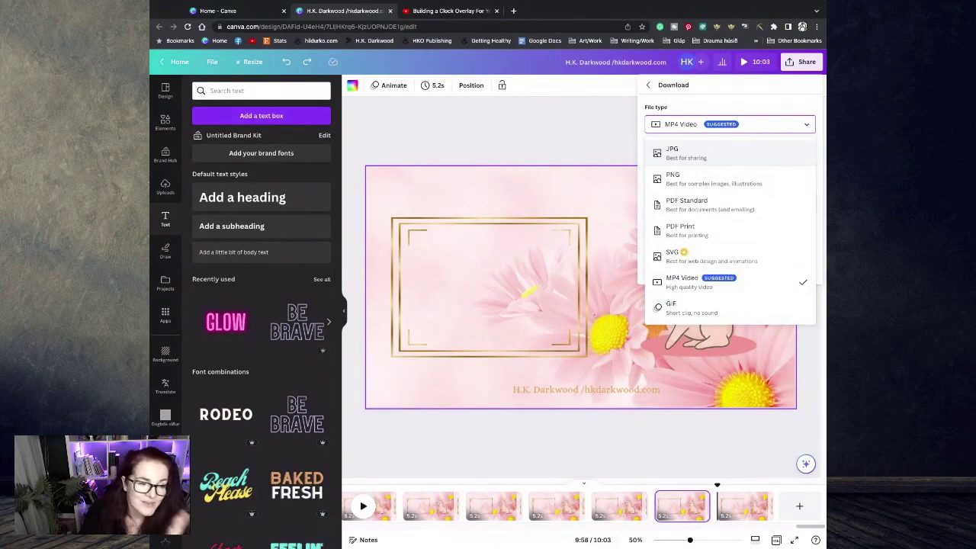
click(550, 132)
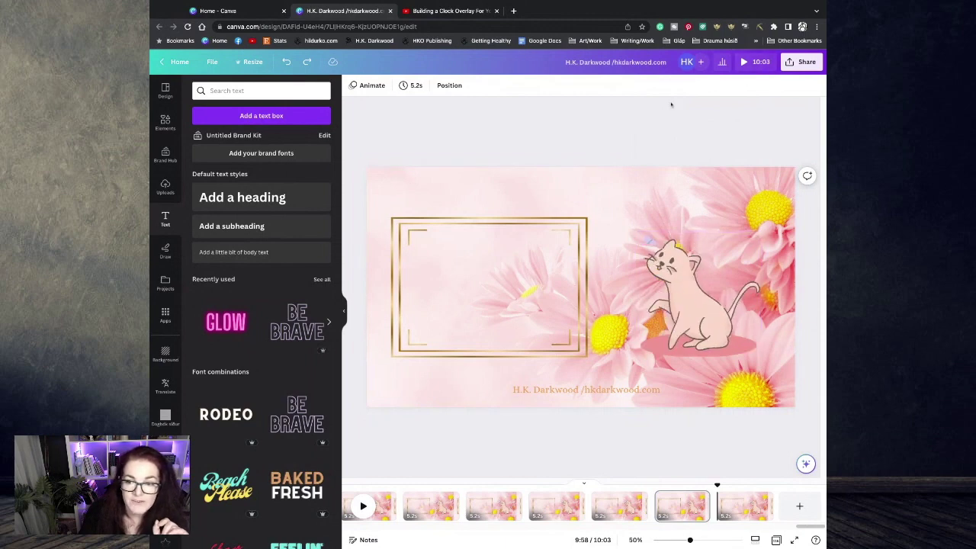
click(802, 62)
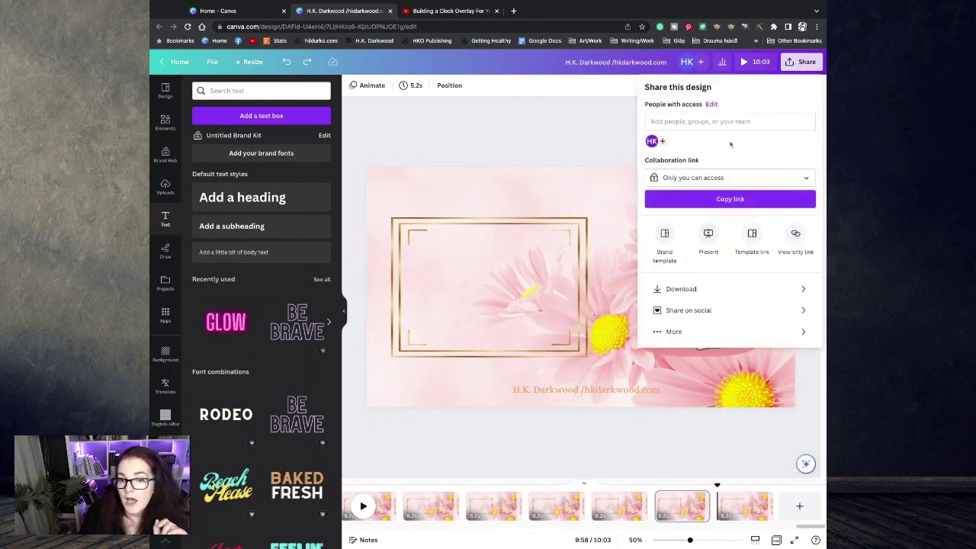
click(676, 289)
click(679, 124)
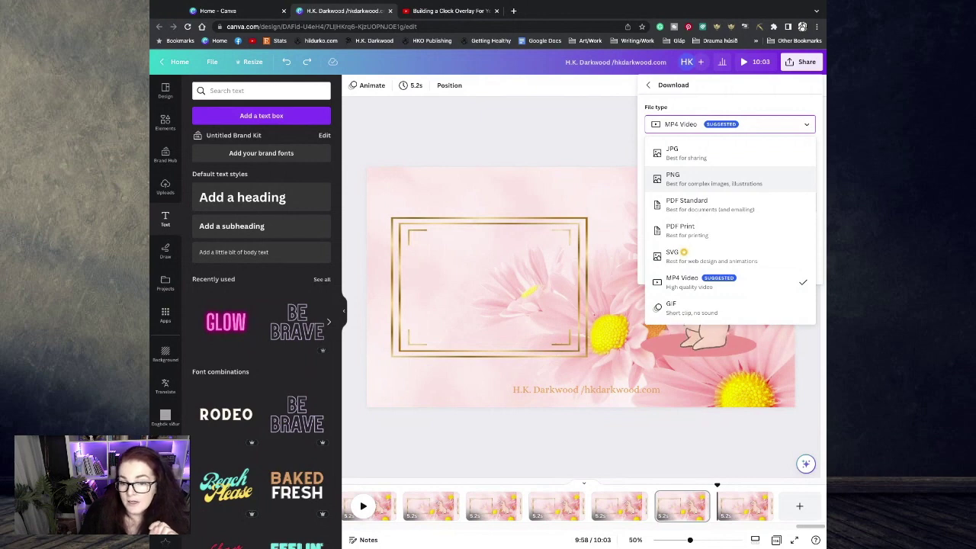
click(587, 124)
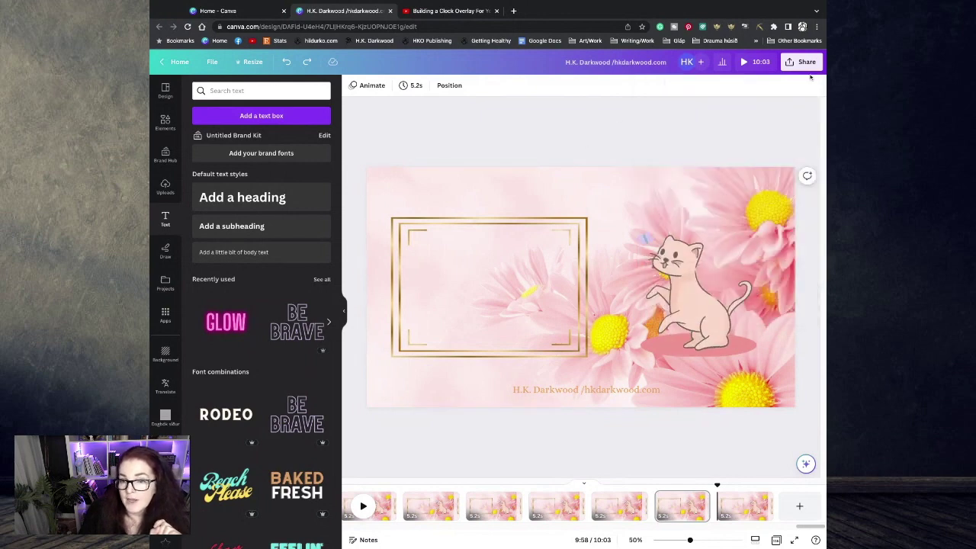
- Download the whole design as an MP4 video at 4K (UHD) quality
click(791, 63)
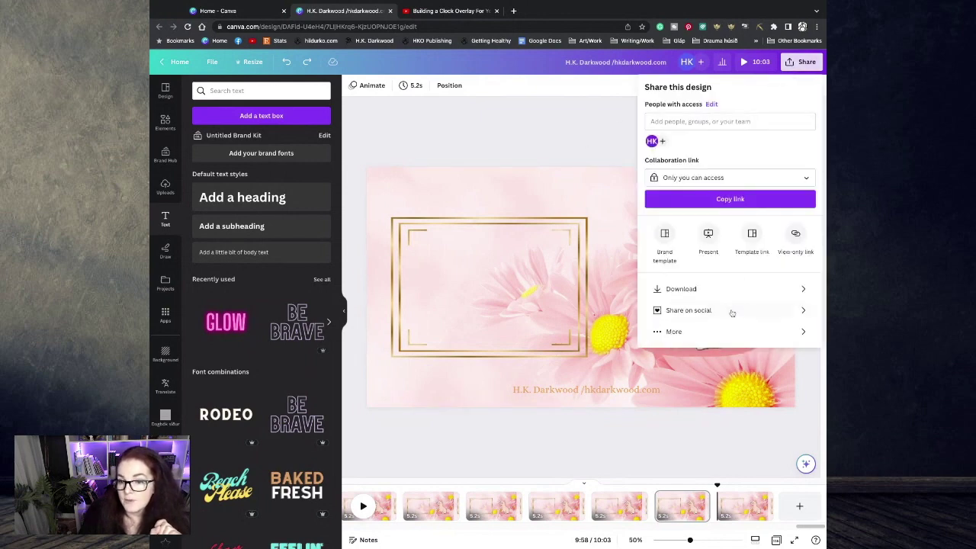
click(691, 286)
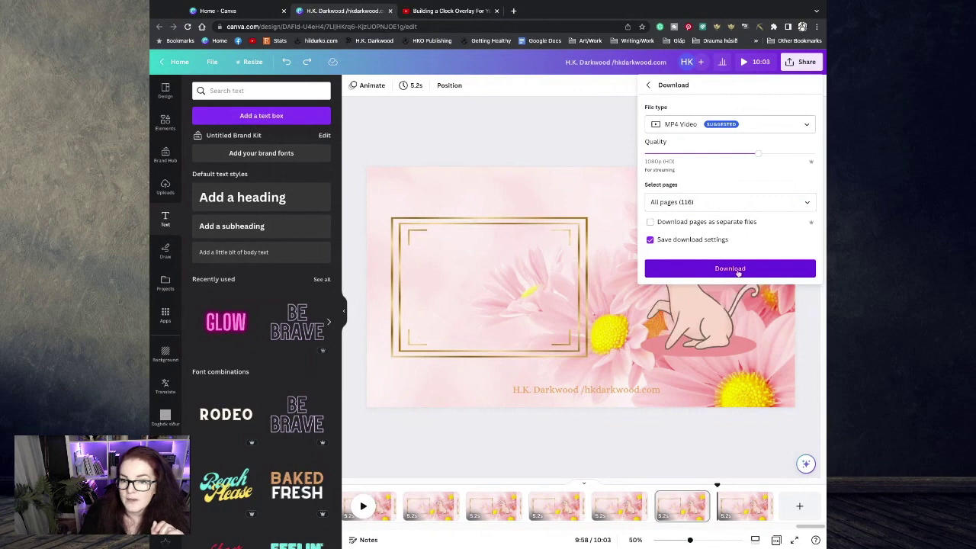
click(761, 155)
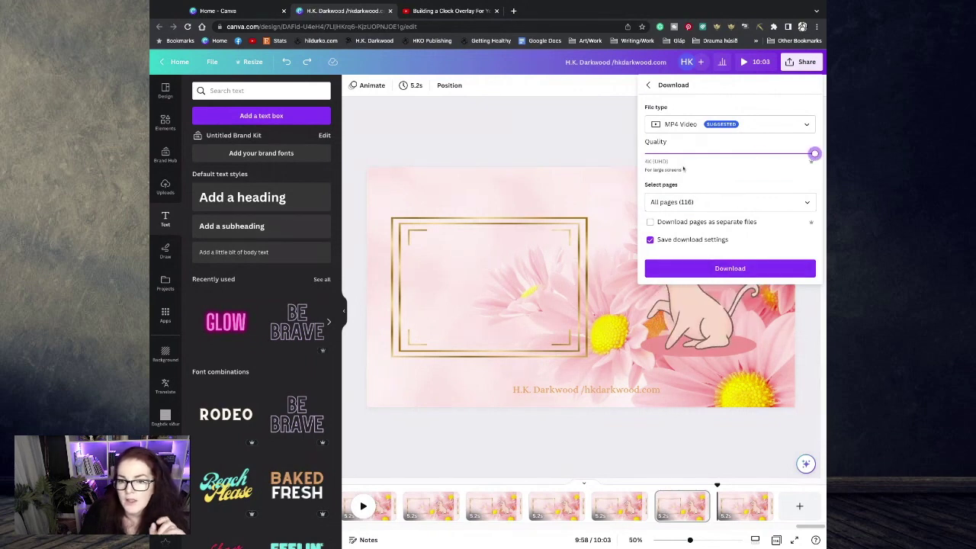
click(718, 269)
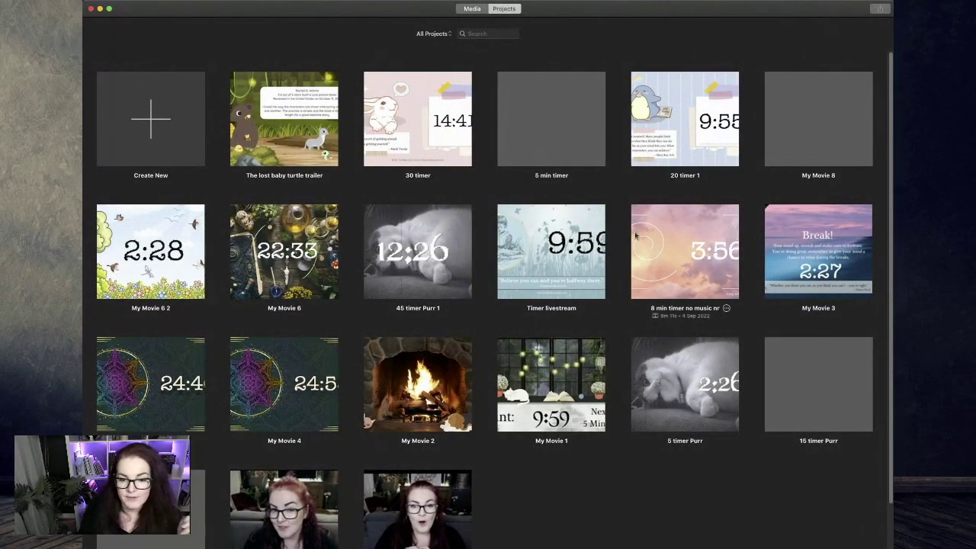
- Move from the browser over to iMovie's Projects library
mouse_move(526, 428)
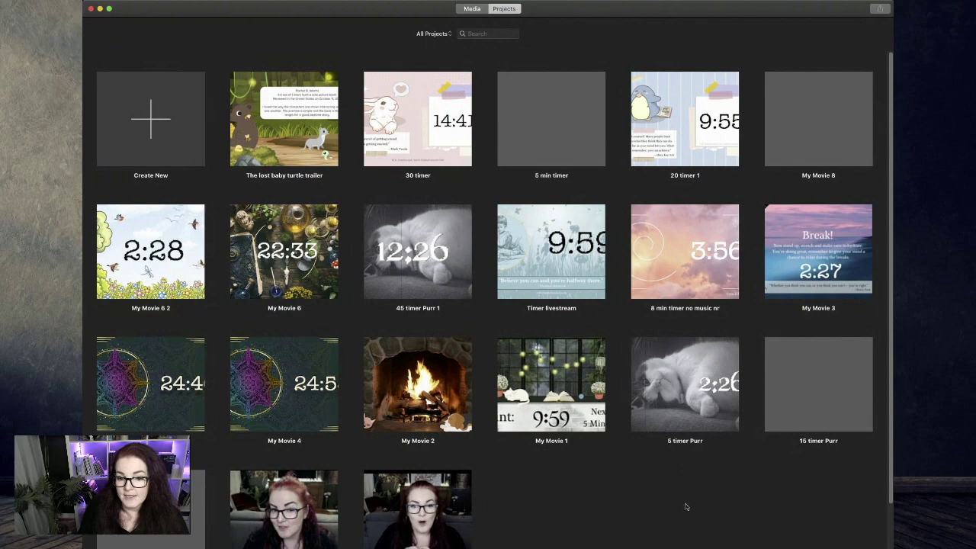
- Create a new empty iMovie project, My Movie 9, from the Create New tile
scroll(685, 506, down, 2)
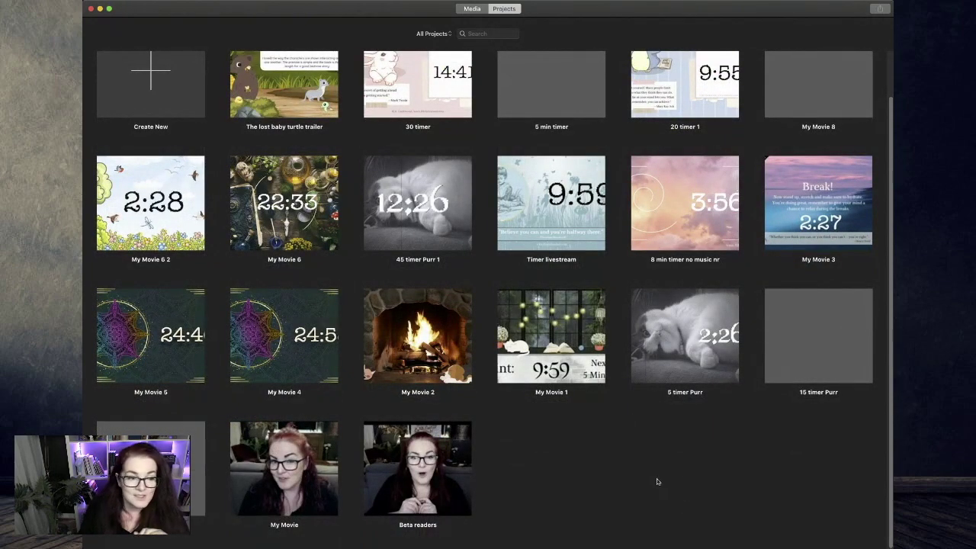
scroll(656, 481, up, 2)
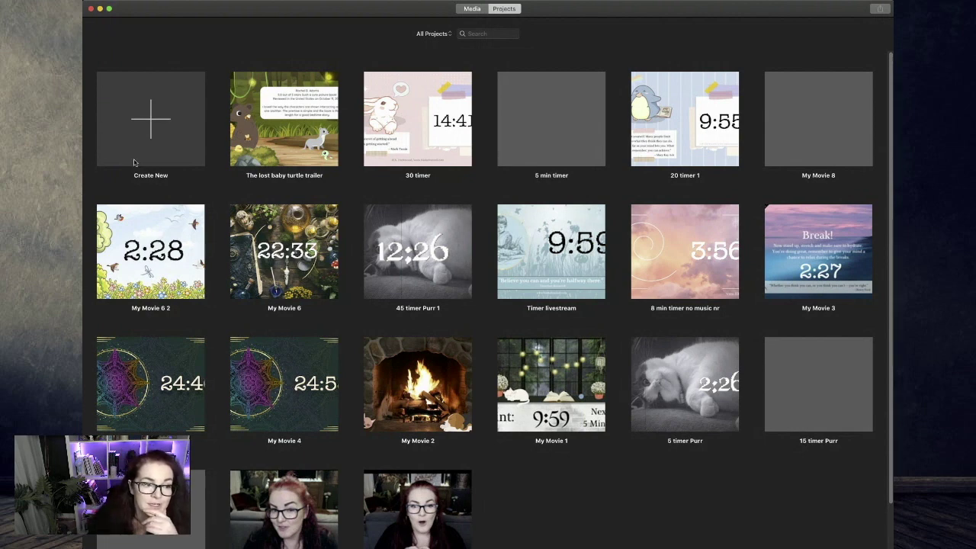
click(182, 145)
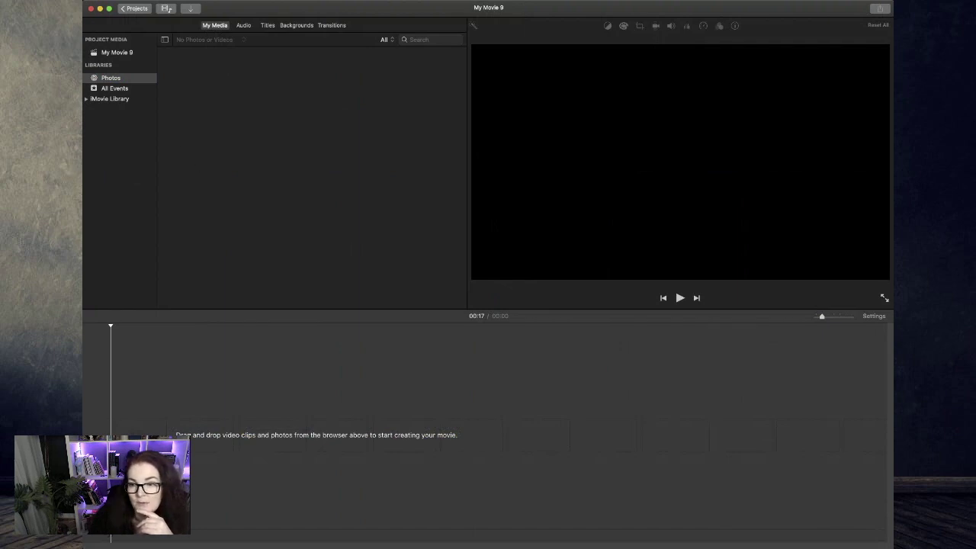
- Narrow the My Movie 9 window and drag the daisy background image into the timeline
drag(890, 3, 842, 3)
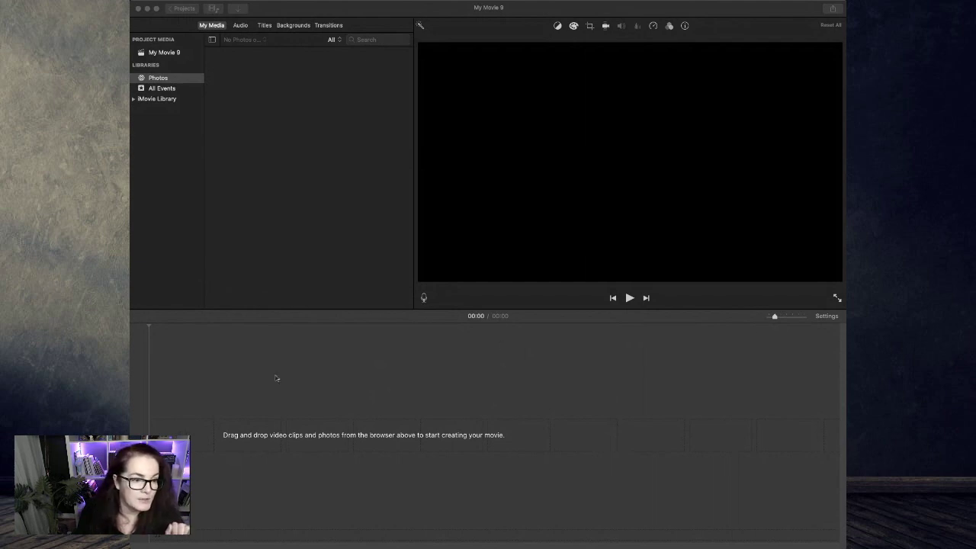
drag(277, 379, 221, 416)
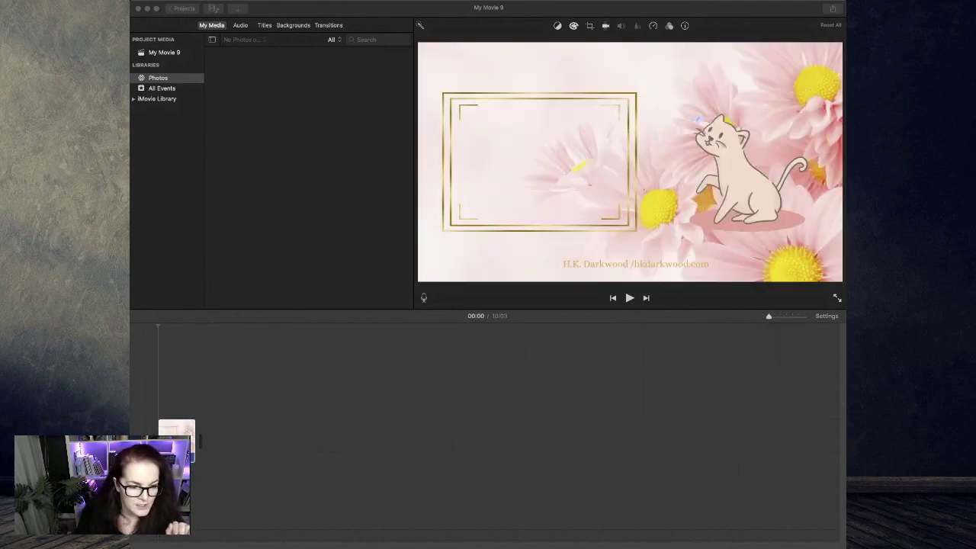
- Place the countdown video above the daisy background clip as an overlay
click(259, 480)
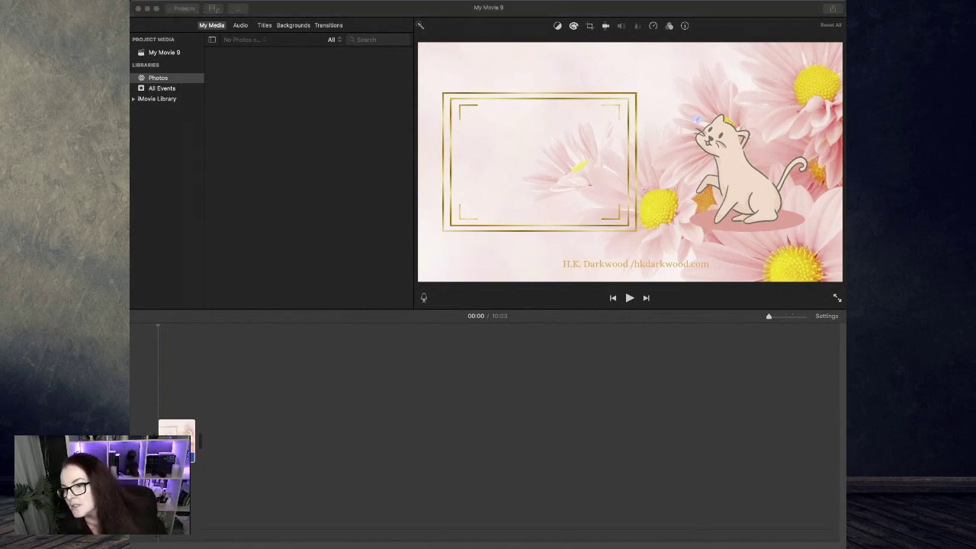
drag(580, 284, 158, 403)
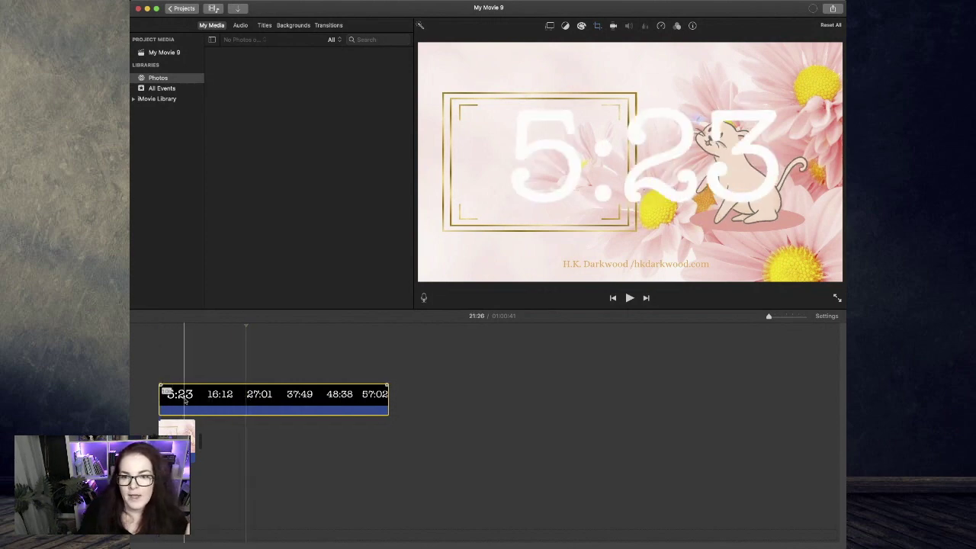
- Zoom the timeline and trim the countdown overlay's end back to about 10:09
click(193, 402)
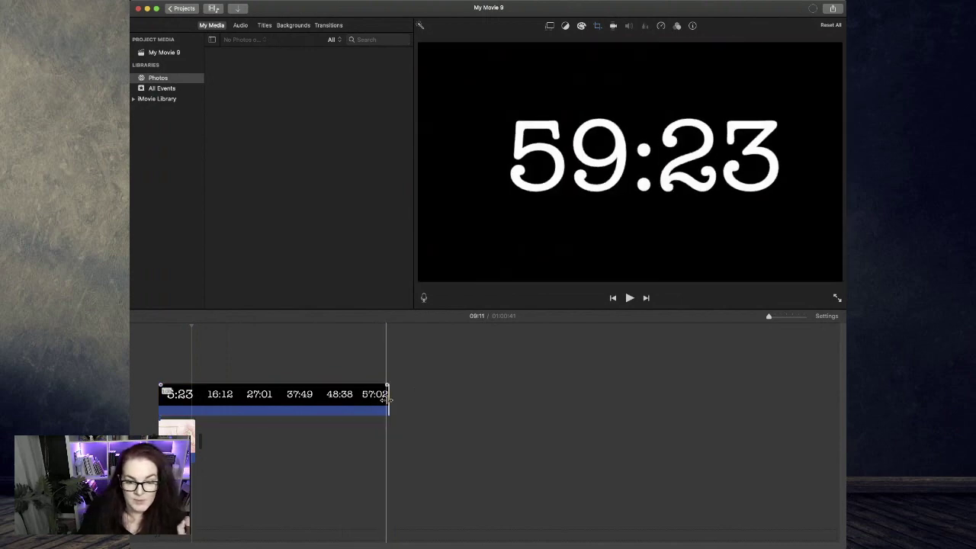
drag(387, 398, 204, 403)
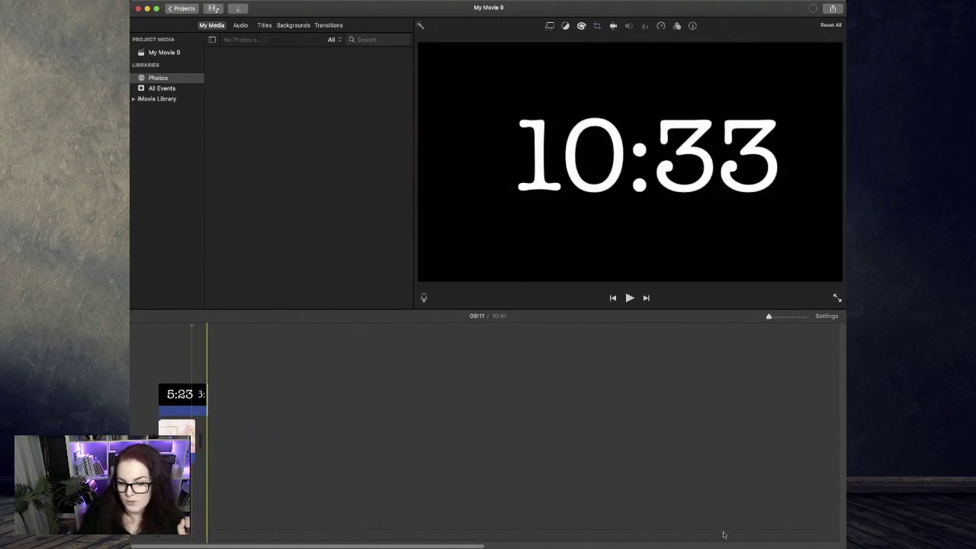
drag(769, 316, 781, 318)
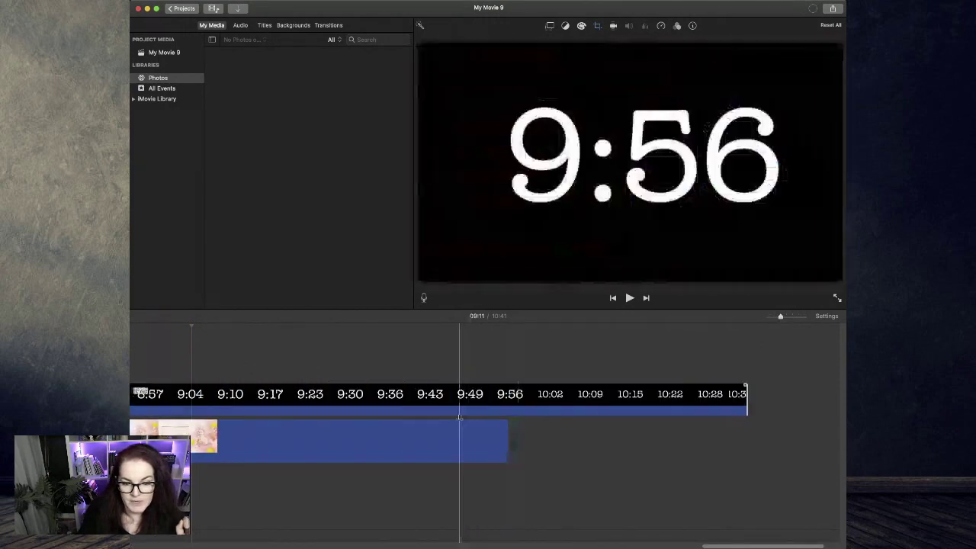
click(416, 447)
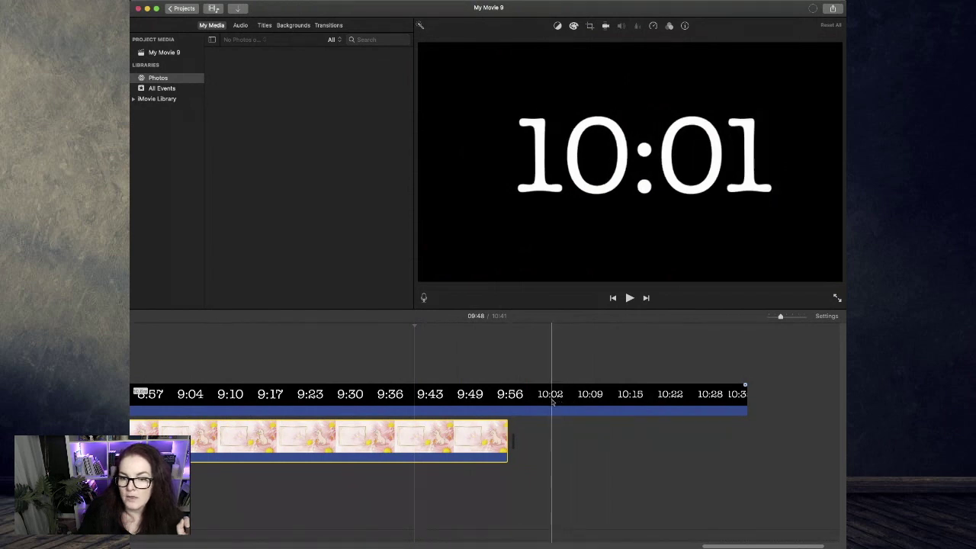
click(546, 404)
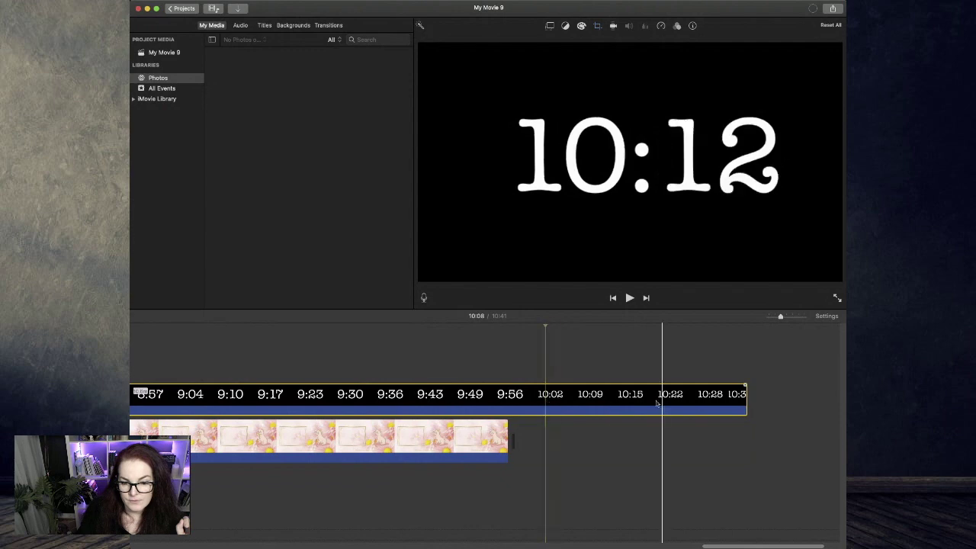
drag(748, 402, 543, 397)
click(476, 437)
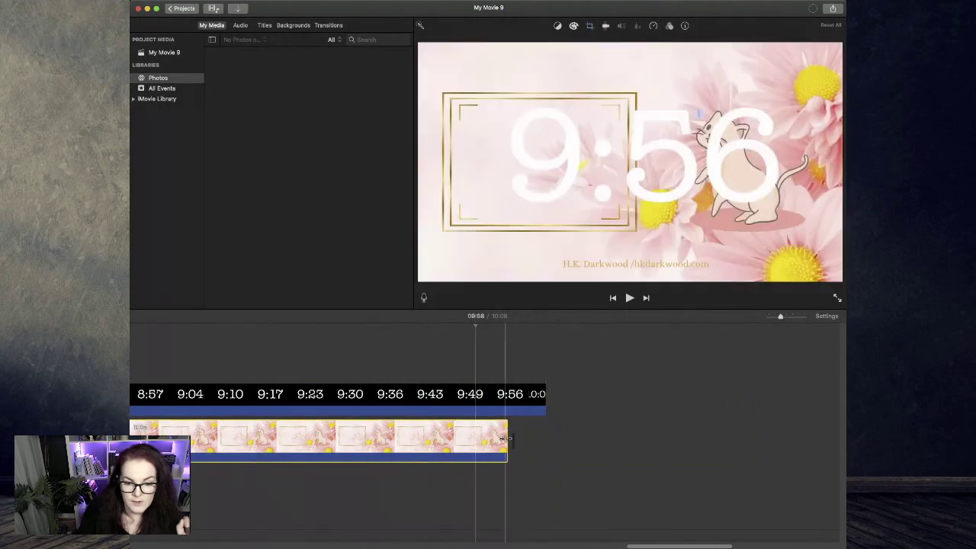
- Paste a second copy of the daisy background clip right after the first
click(451, 440)
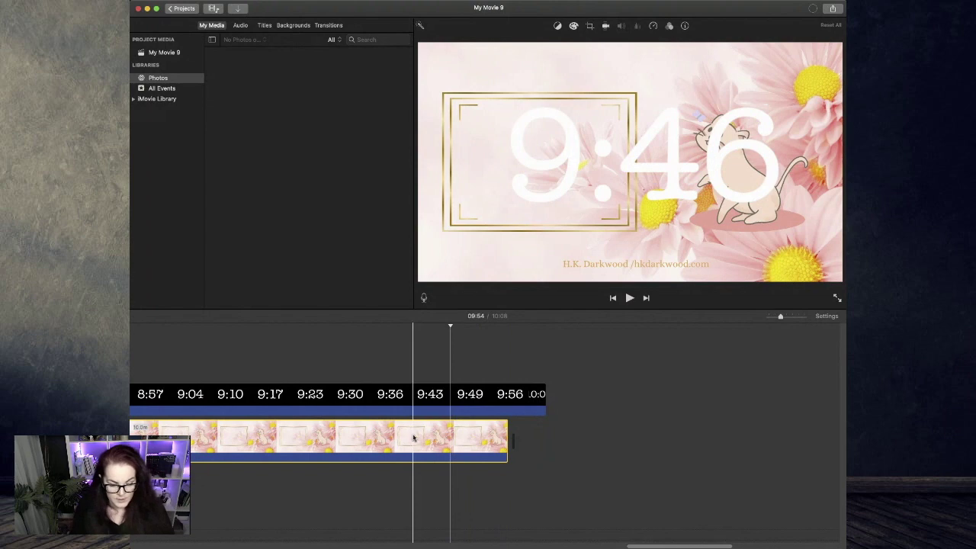
click(515, 455)
key(super+v)
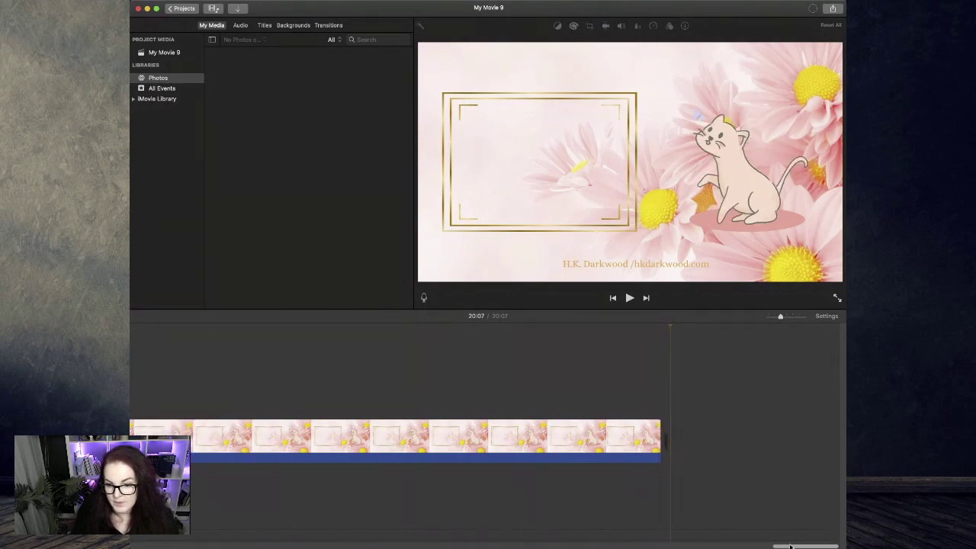
click(717, 546)
drag(717, 546, 654, 546)
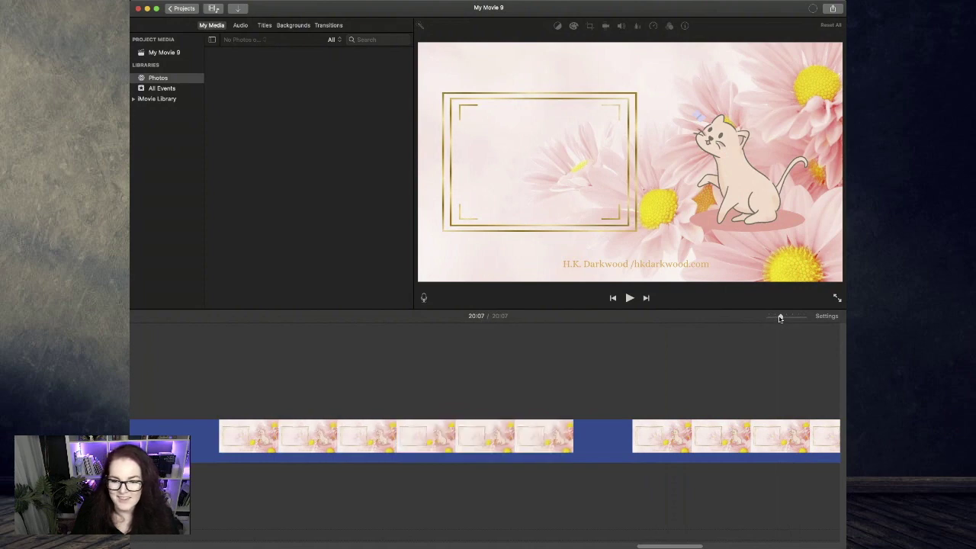
drag(780, 317, 774, 318)
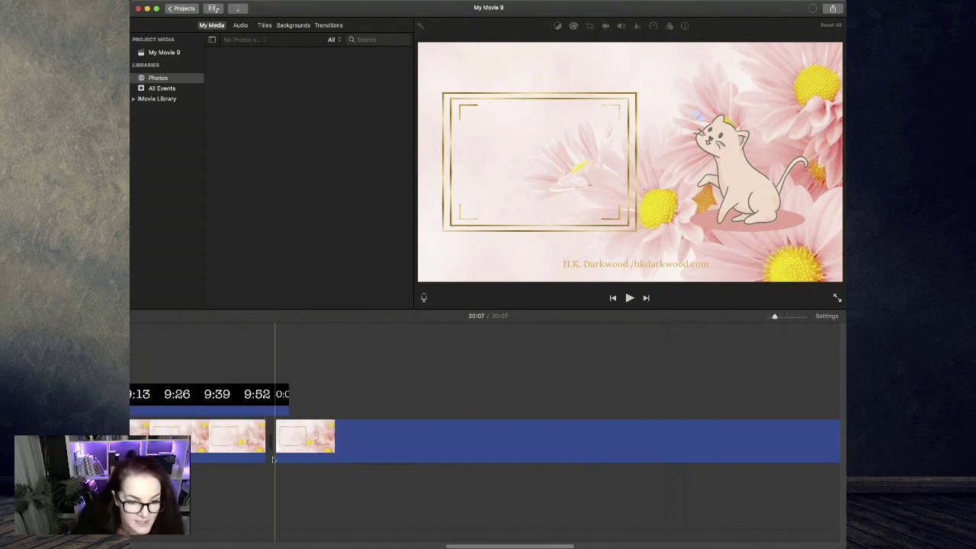
- Split the second background copy where the countdown ends and delete the leftover piece
click(302, 450)
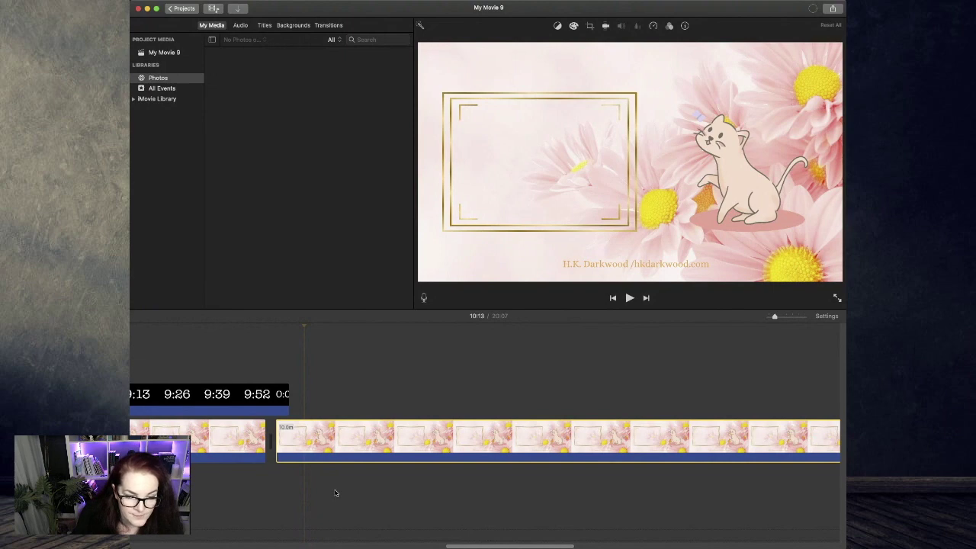
click(337, 432)
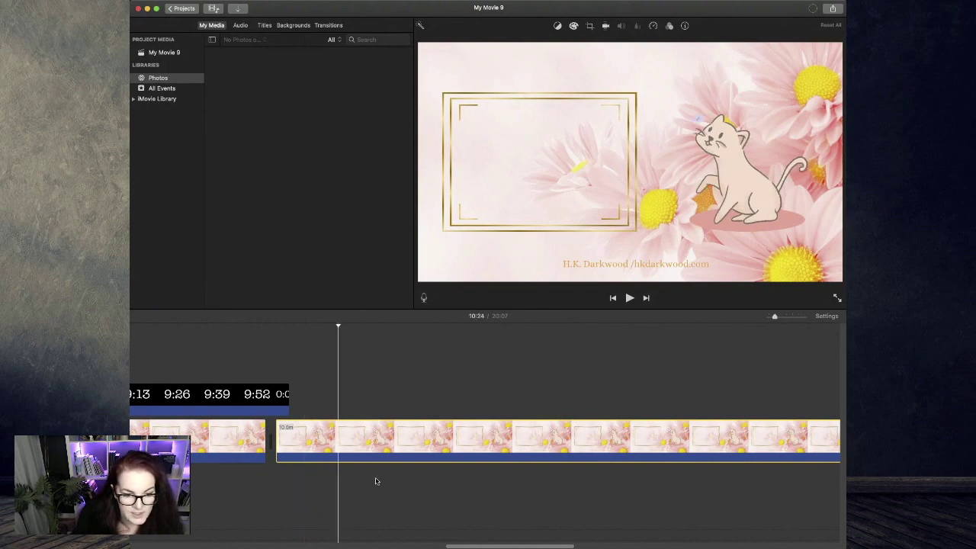
key(super+b)
click(397, 435)
key(Delete)
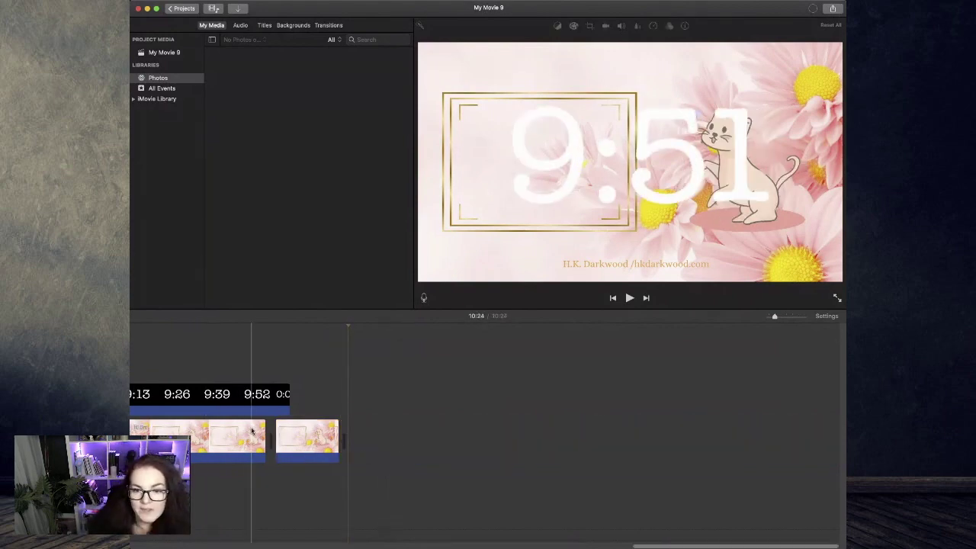
- Select the countdown clip and bring up its Video Overlay Settings
click(236, 396)
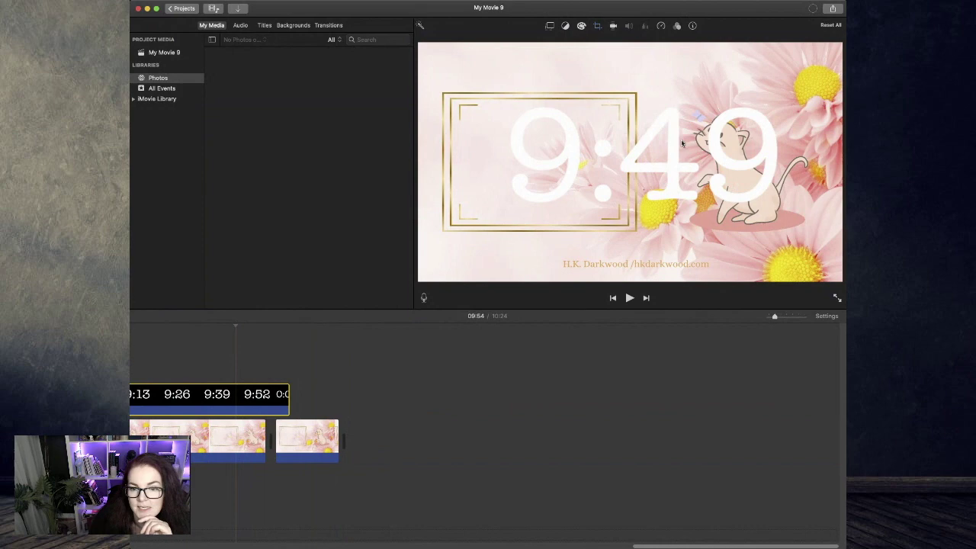
click(218, 397)
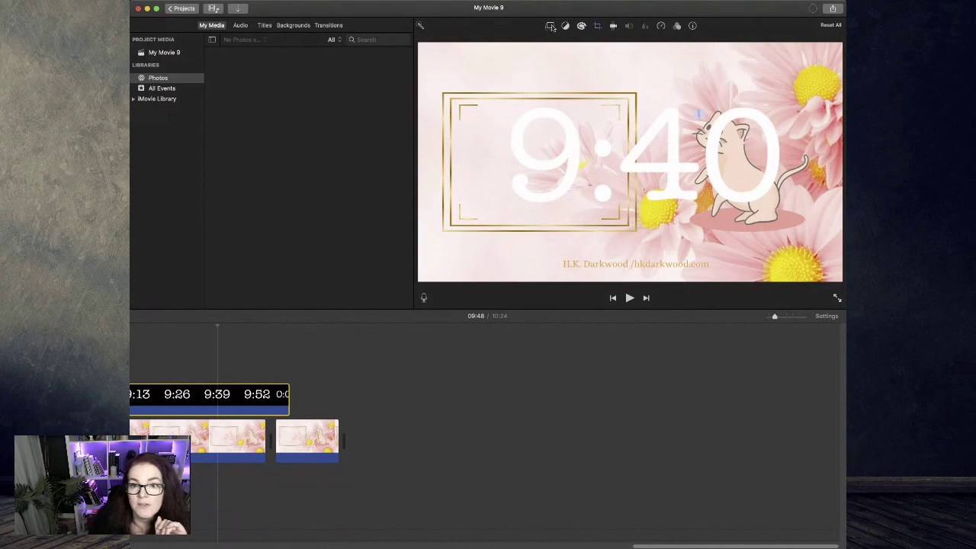
click(550, 26)
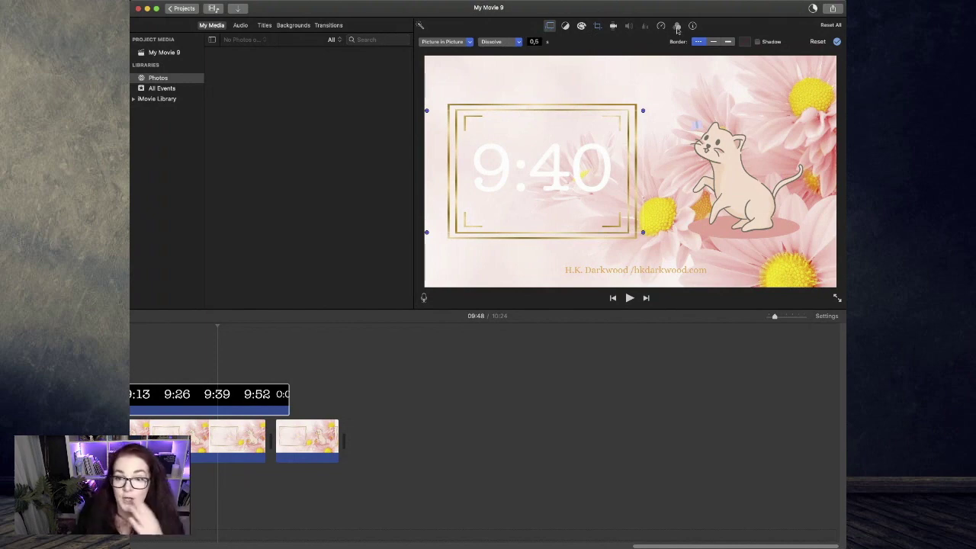
- Open the clip filter and audio effect settings for the countdown overlay
click(676, 27)
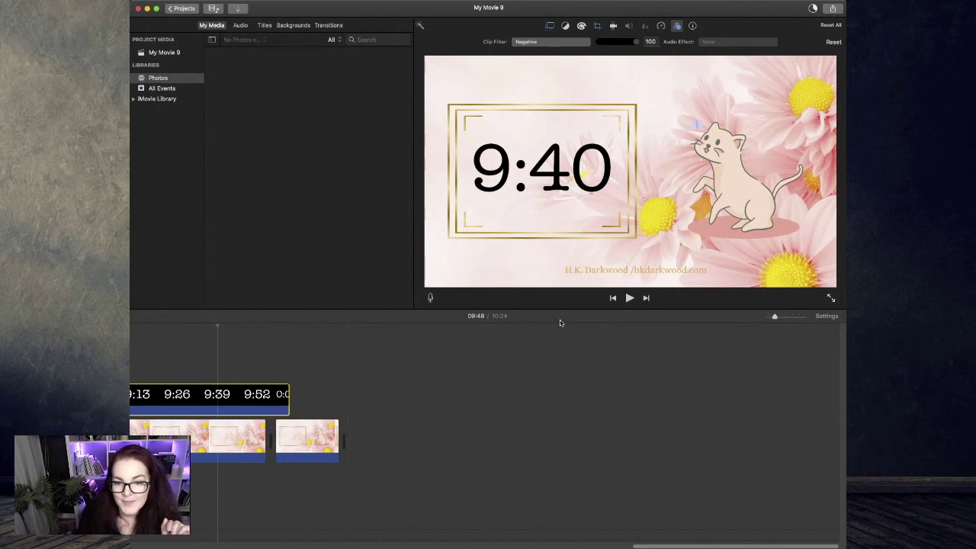
- Play the black-digit countdown from near its end to check it, then stop playback
click(275, 396)
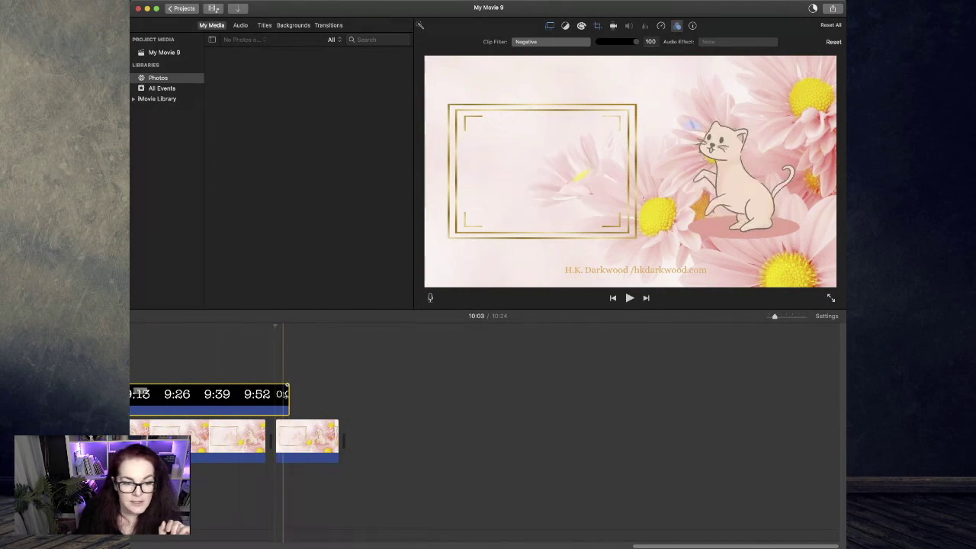
click(630, 298)
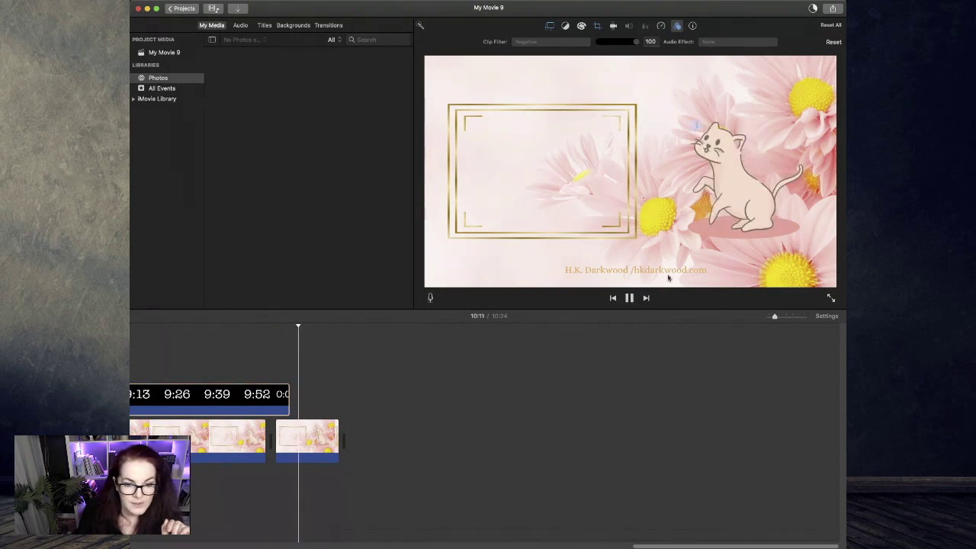
key(space)
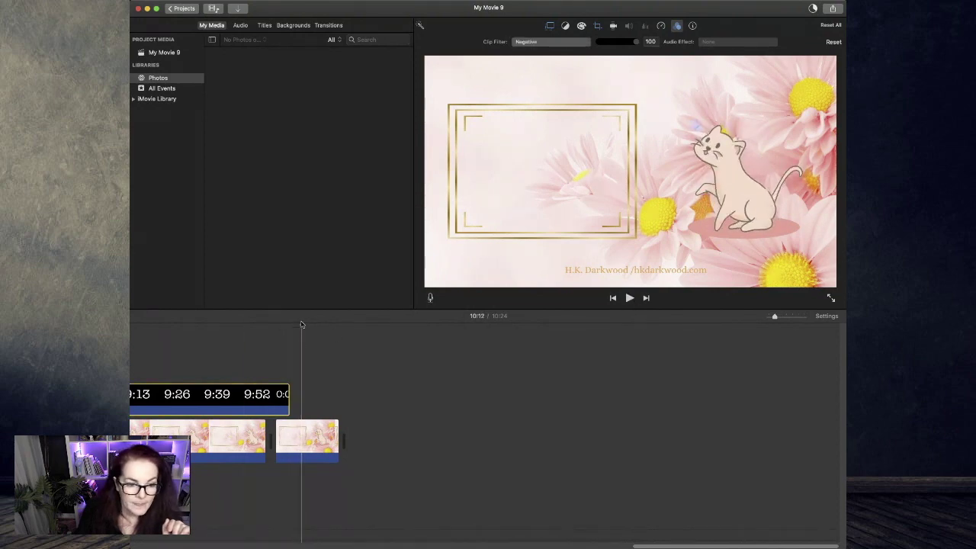
- Scrub to just before the countdown ends and search the sound effects for 'bell'
drag(301, 327, 289, 328)
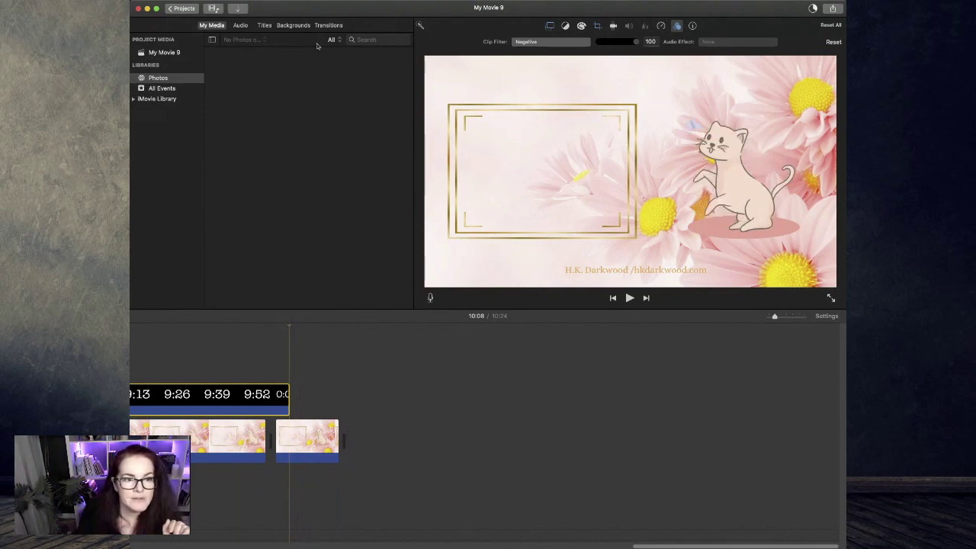
click(241, 26)
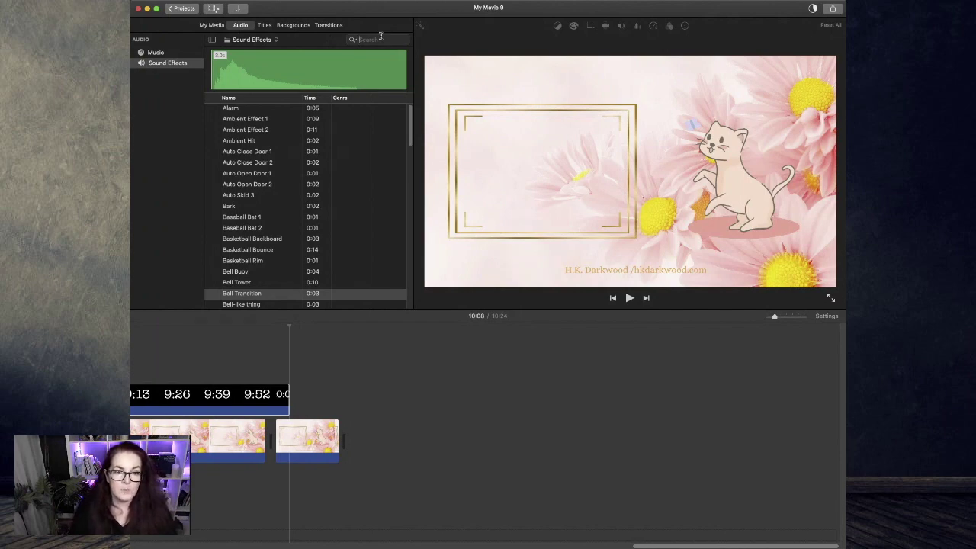
text(auto)
key(BackSpace)
key(BackSpace)
key(BackSpace)
key(BackSpace)
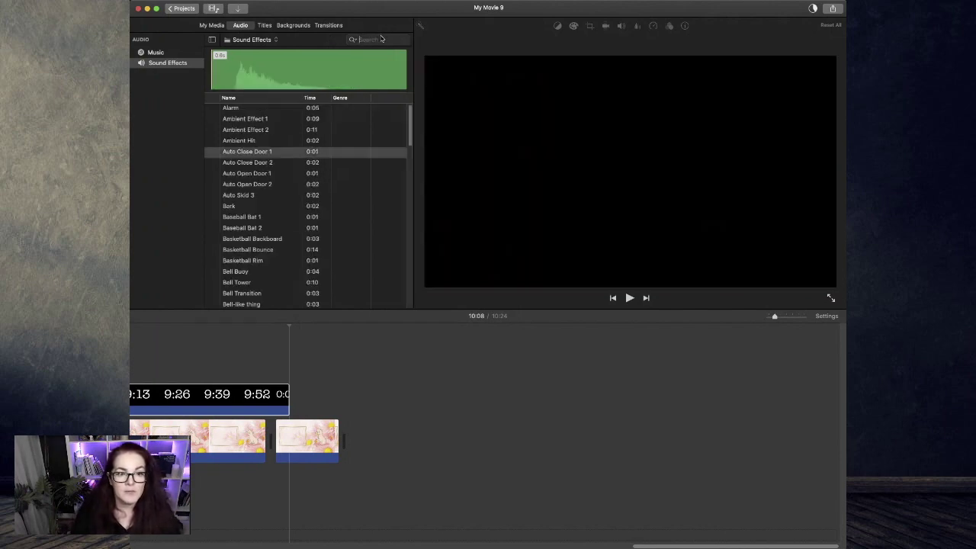
text(bel)
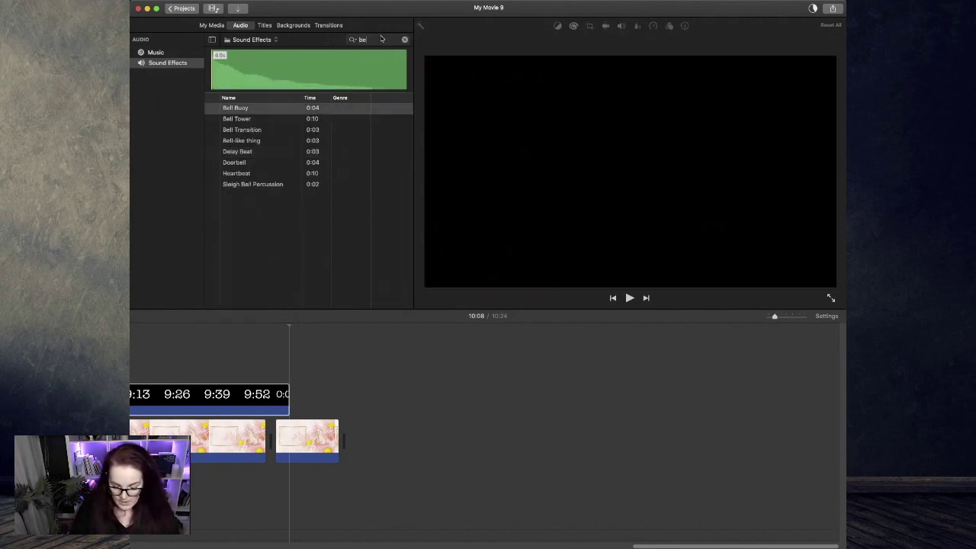
text(l)
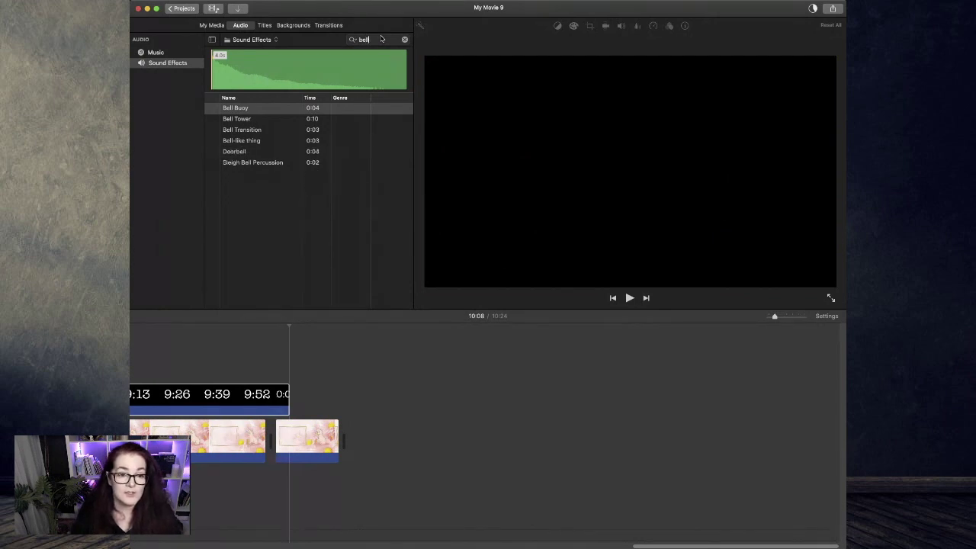
- Preview the bell sounds and place Bell Transition under the final clip
click(213, 142)
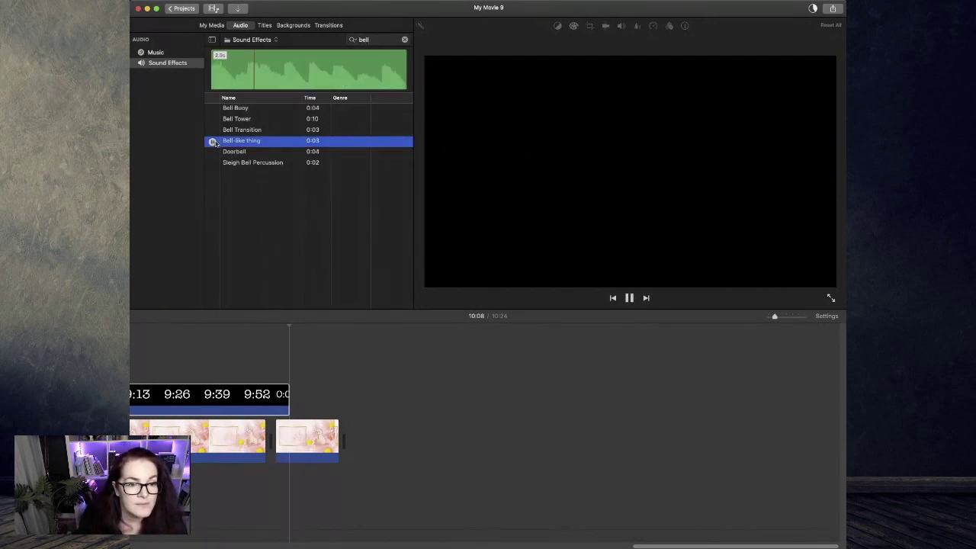
click(214, 142)
click(212, 130)
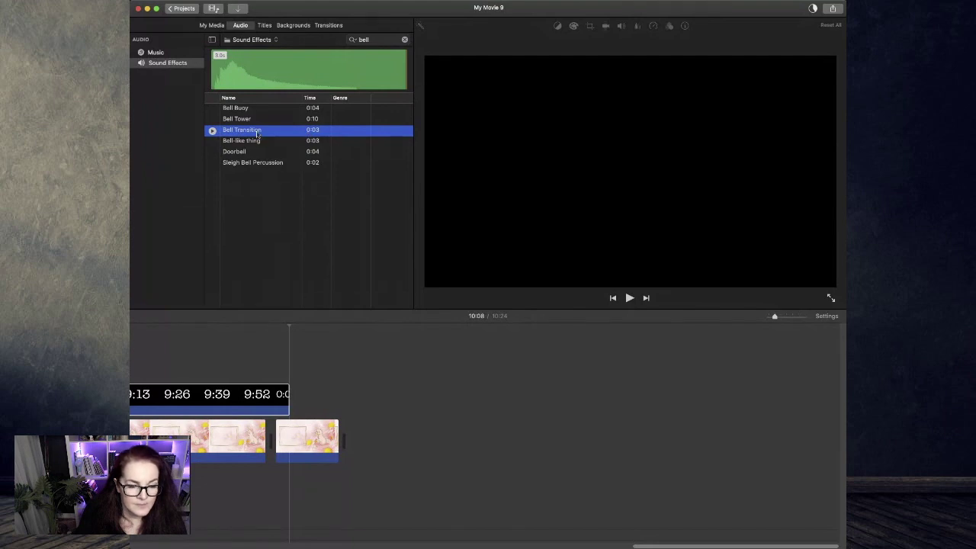
drag(313, 458, 293, 482)
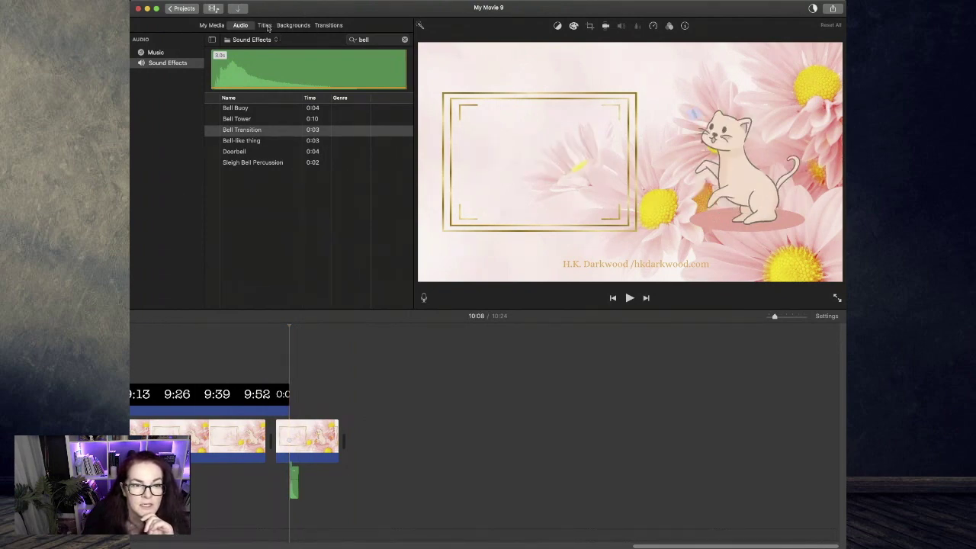
click(329, 25)
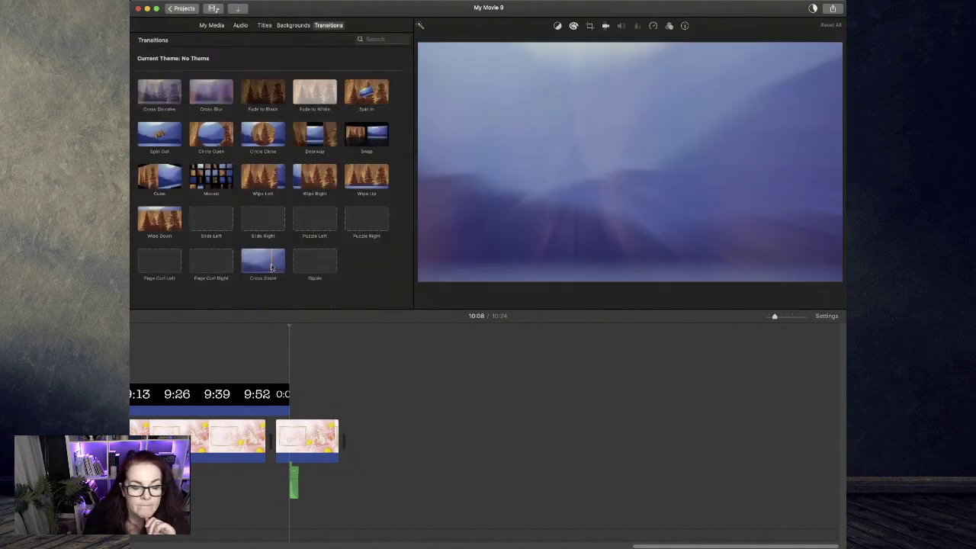
- Set the countdown clip's speed to Reverse so the timer counts down
click(215, 397)
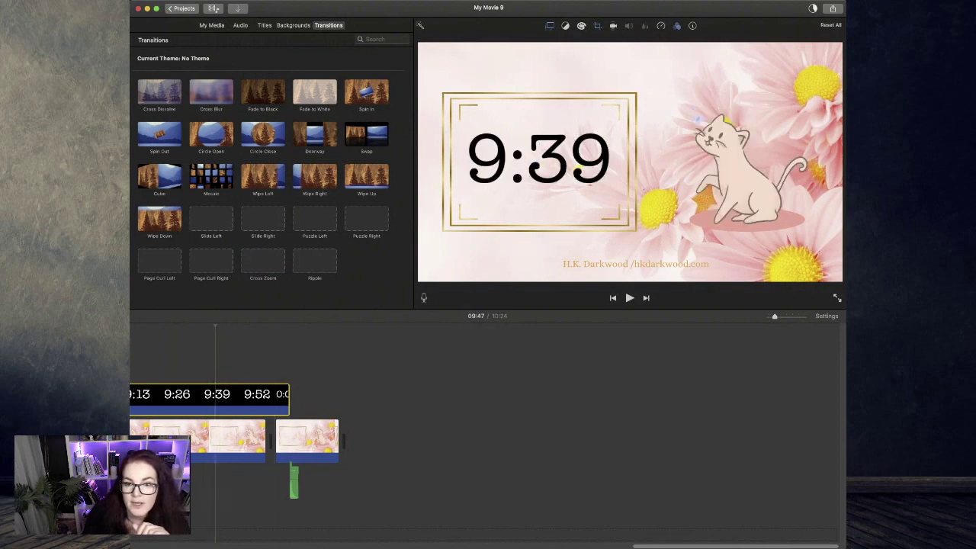
click(661, 26)
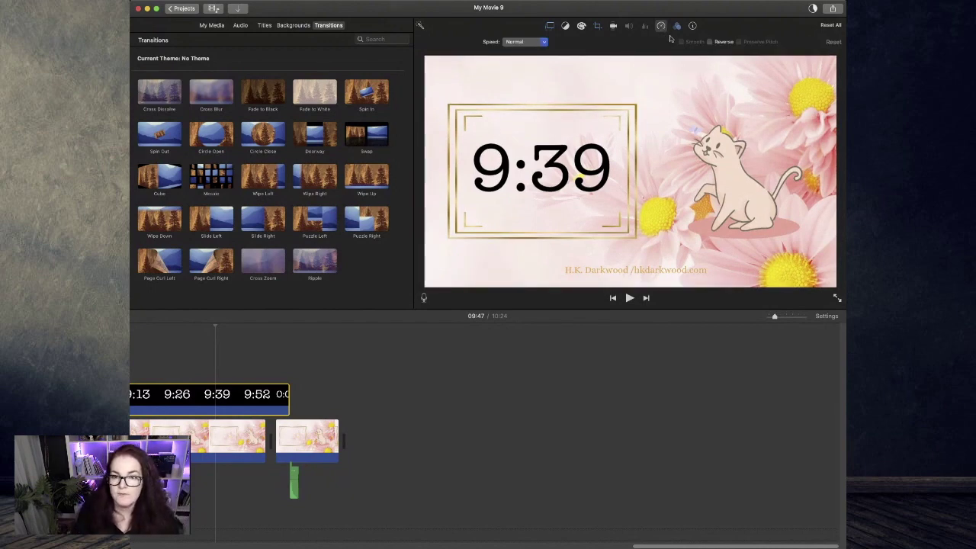
click(723, 44)
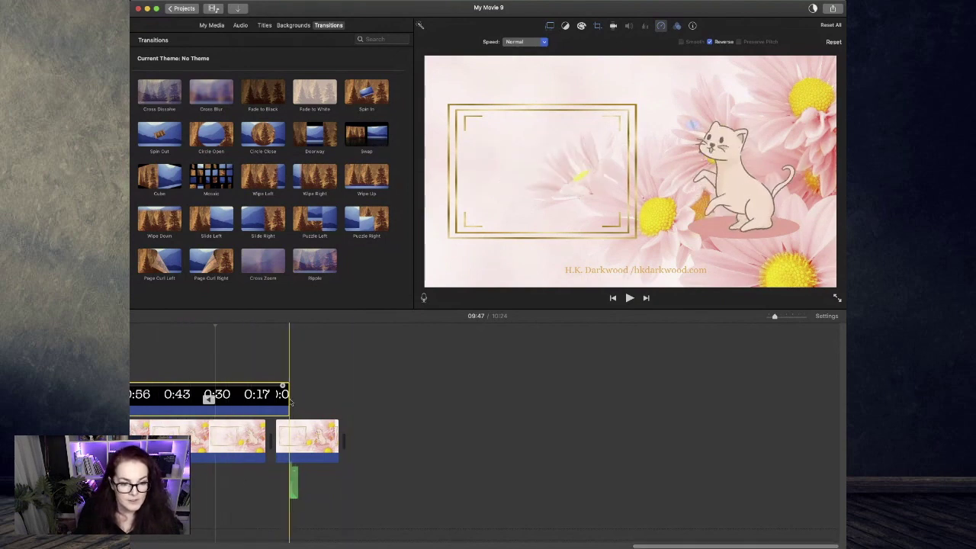
click(288, 374)
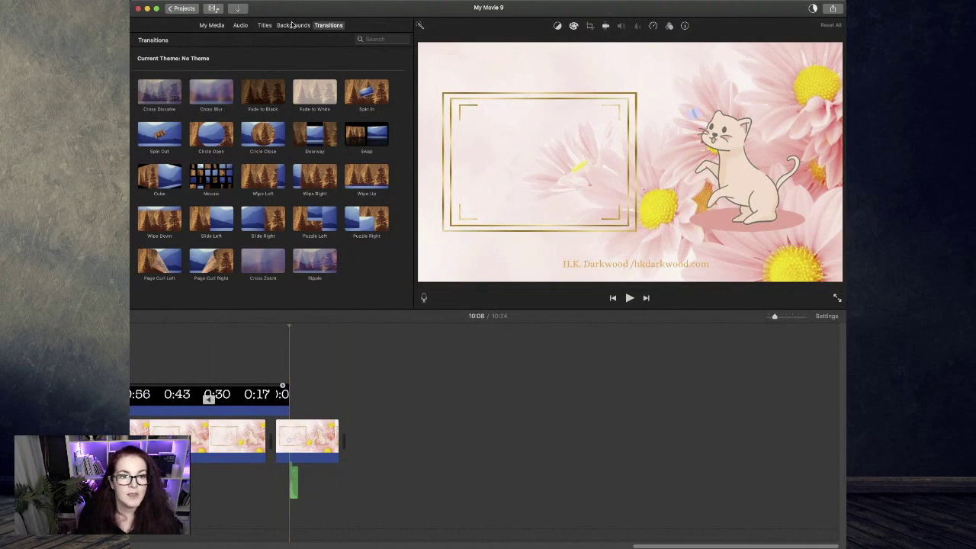
click(264, 26)
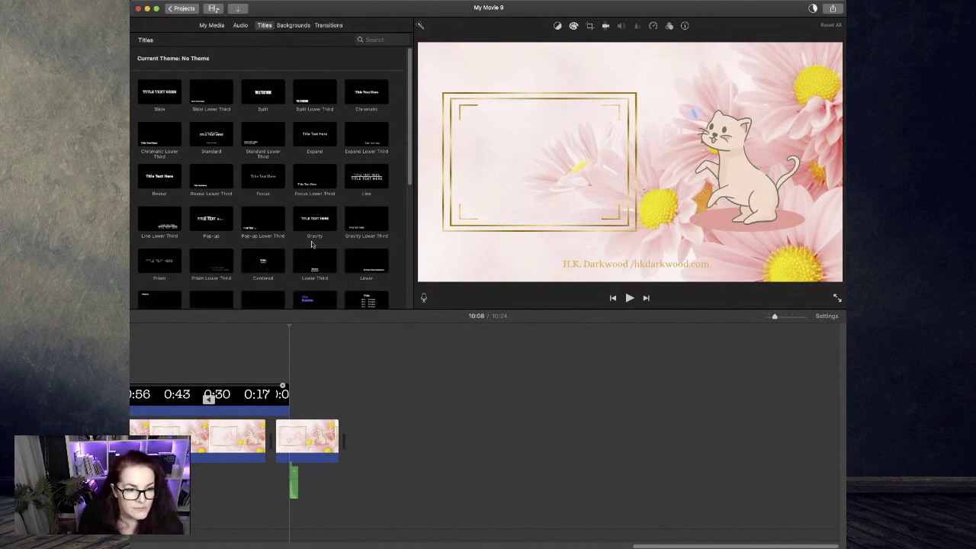
- Place the Pixie Dust title above the final clip and begin editing its placeholder text
scroll(317, 243, down, 5)
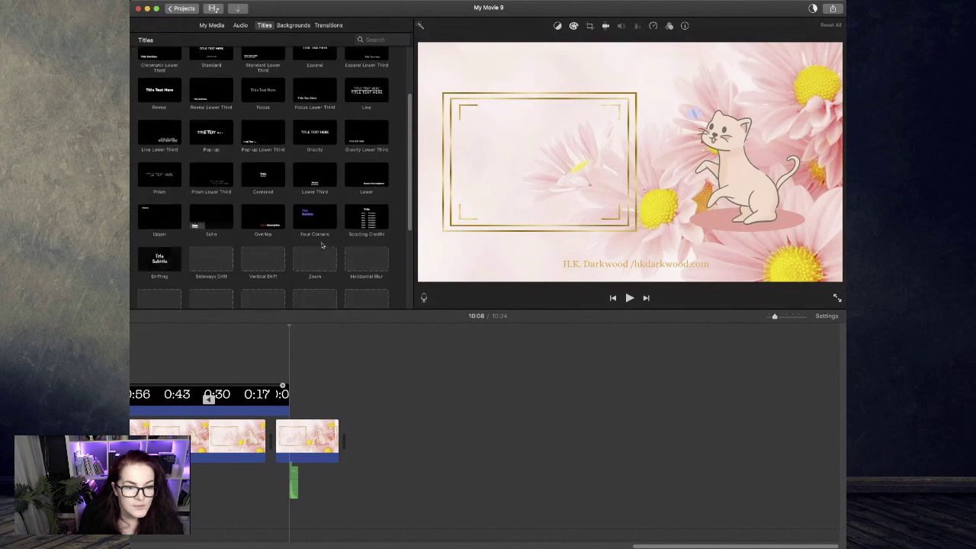
scroll(330, 255, down, 2)
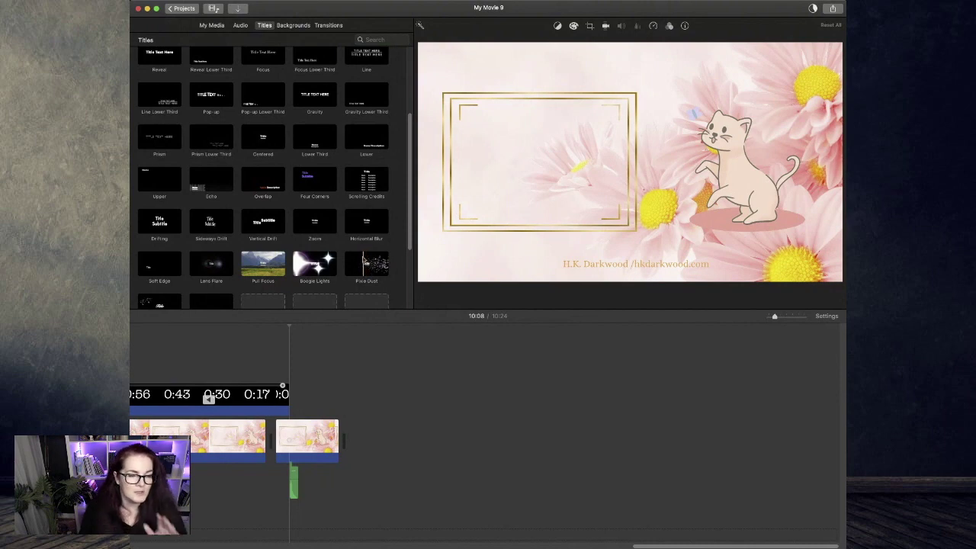
click(364, 260)
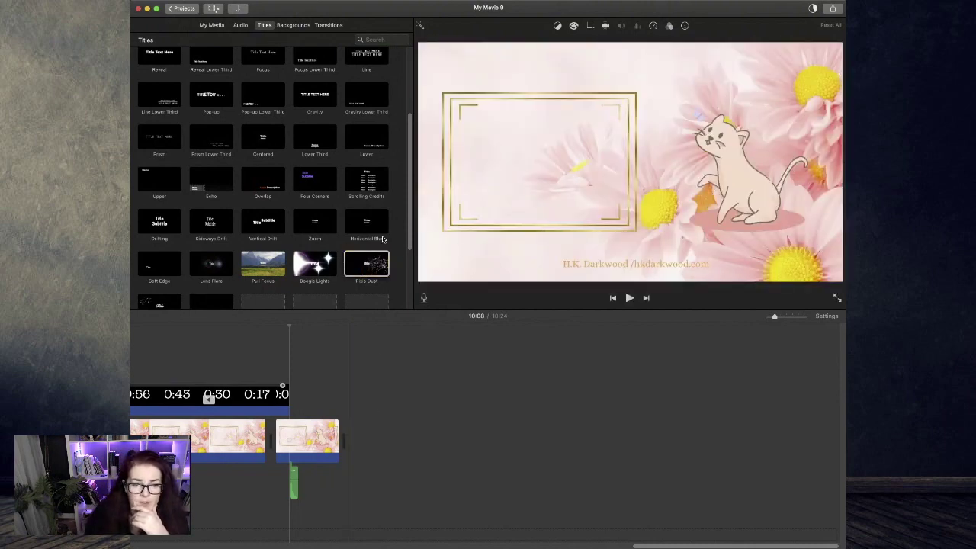
drag(374, 259, 293, 410)
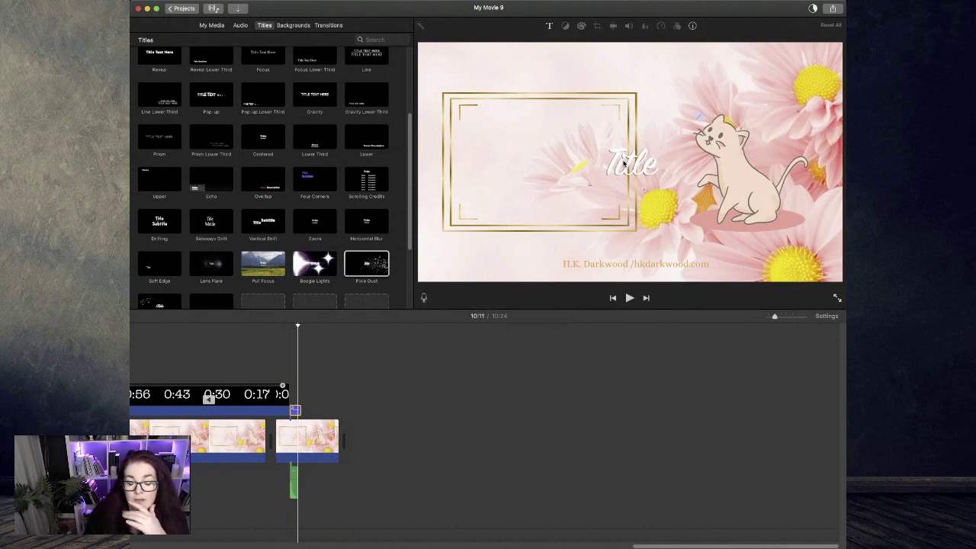
double_click(624, 162)
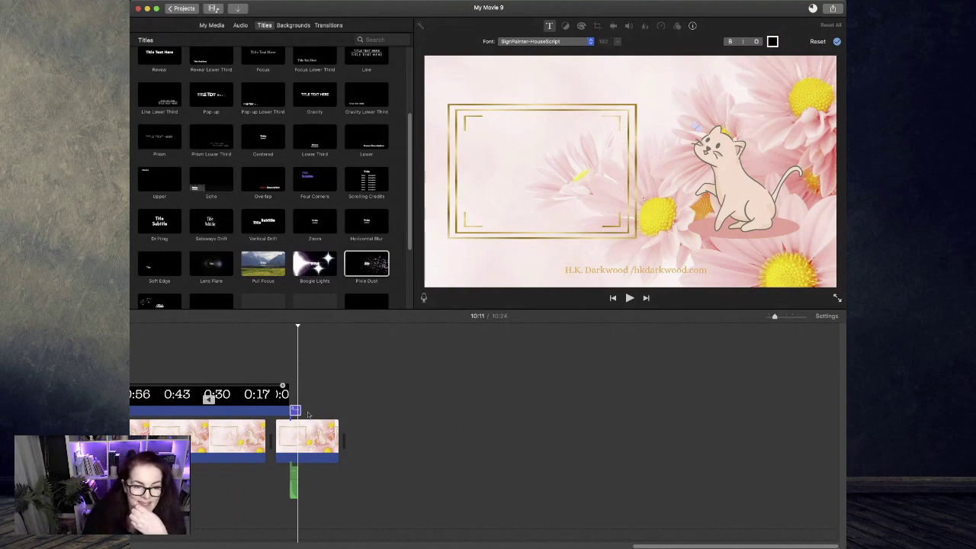
- Lengthen the 'Great job darling' title clip and play the ending to check it
click(383, 356)
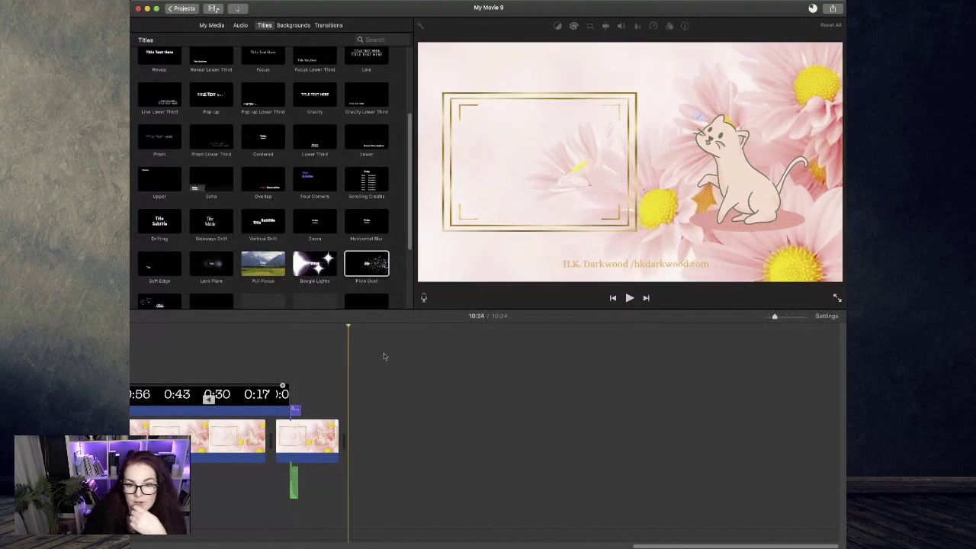
click(295, 411)
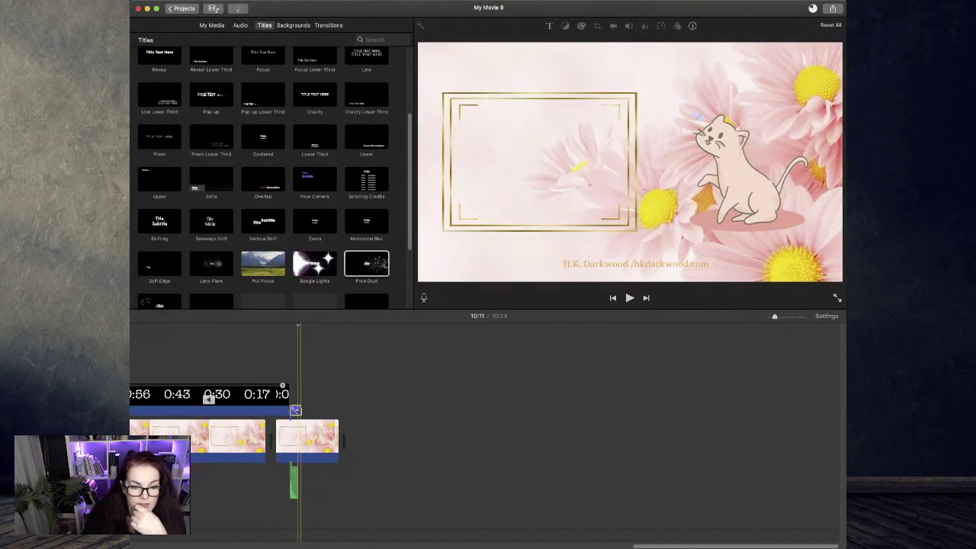
drag(295, 410, 330, 411)
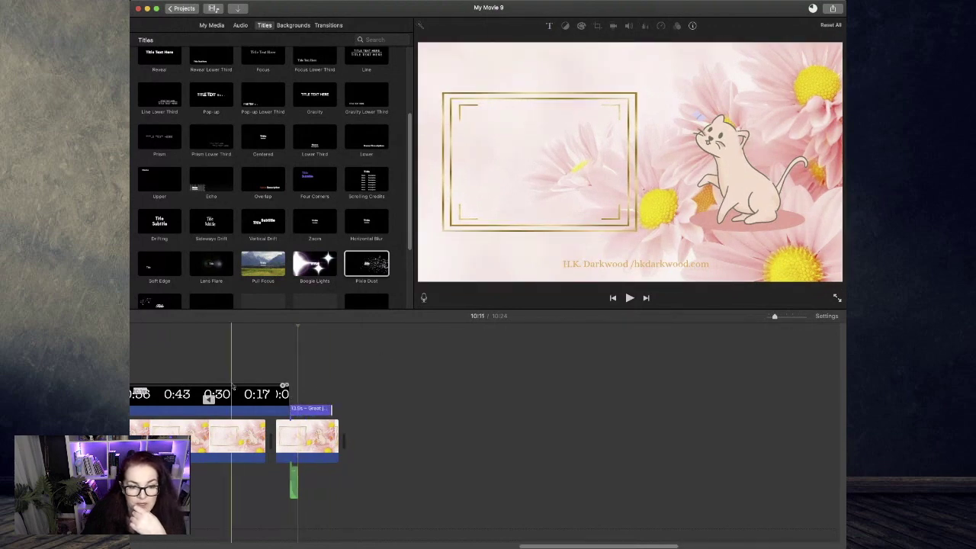
click(279, 359)
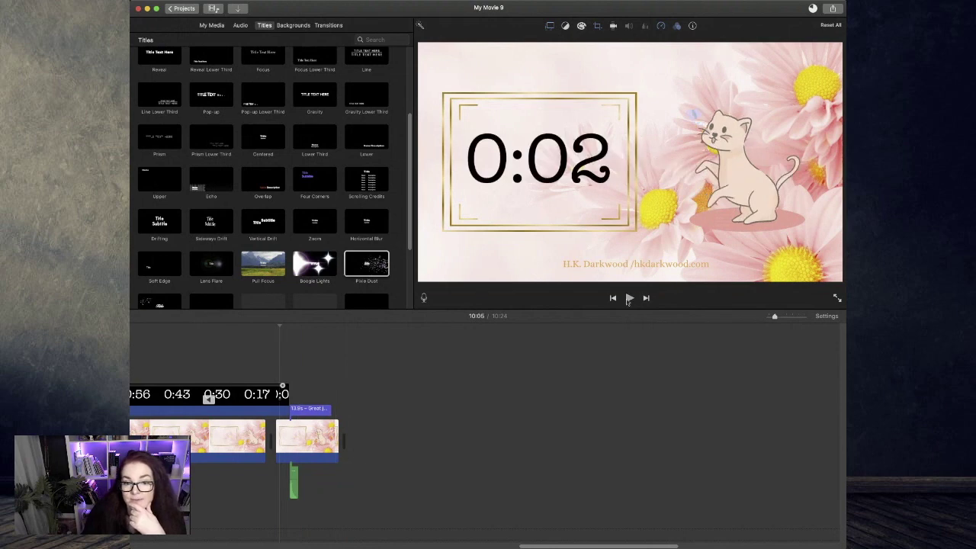
click(629, 298)
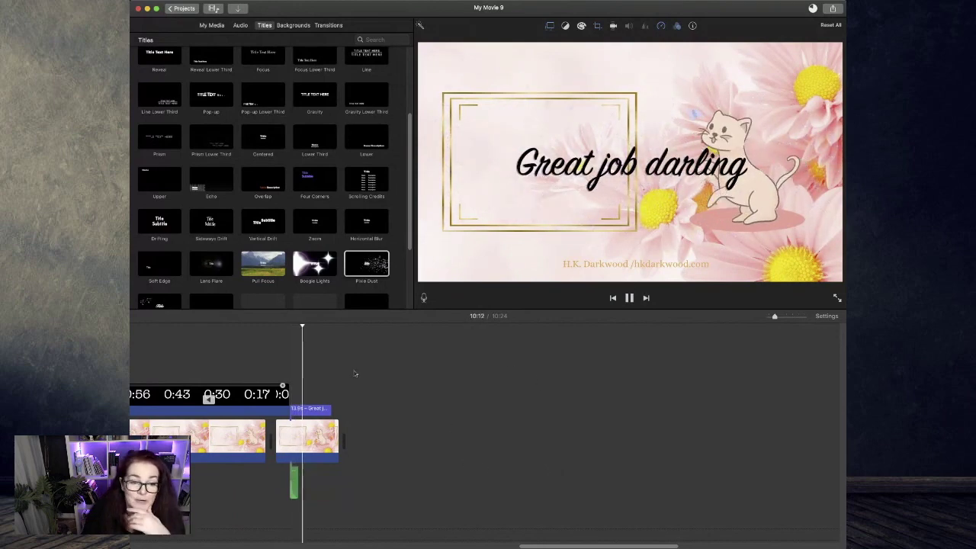
click(630, 299)
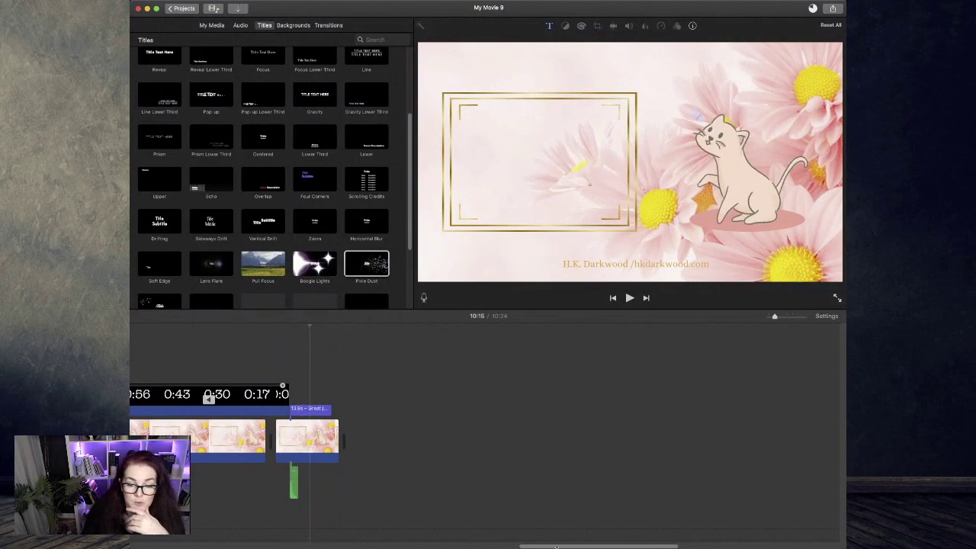
- Select the bell sound clip and inspect its volume settings
drag(557, 547, 507, 547)
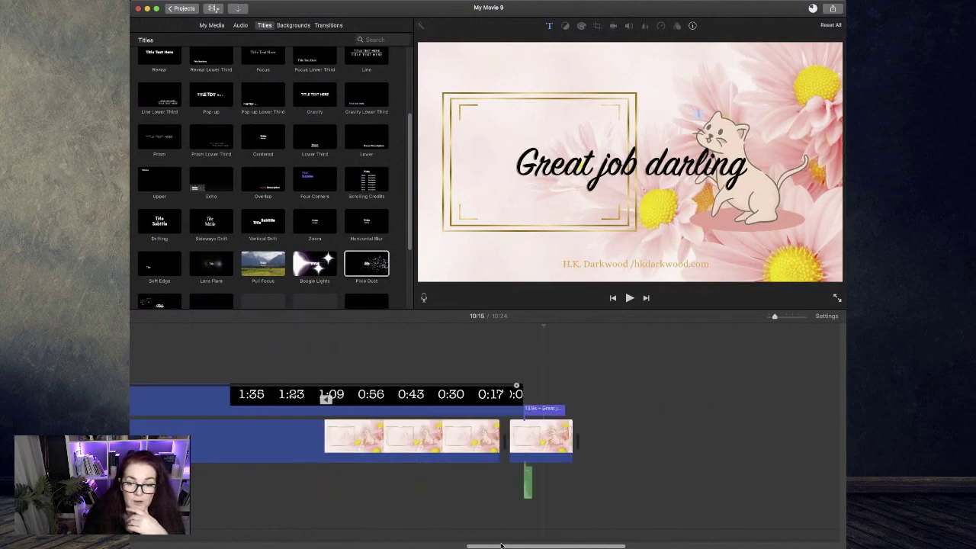
click(526, 491)
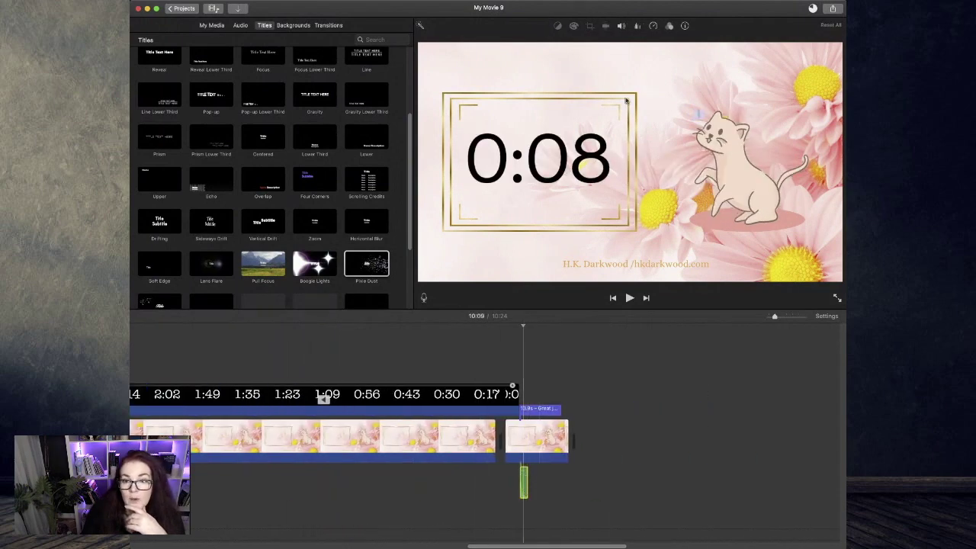
click(622, 26)
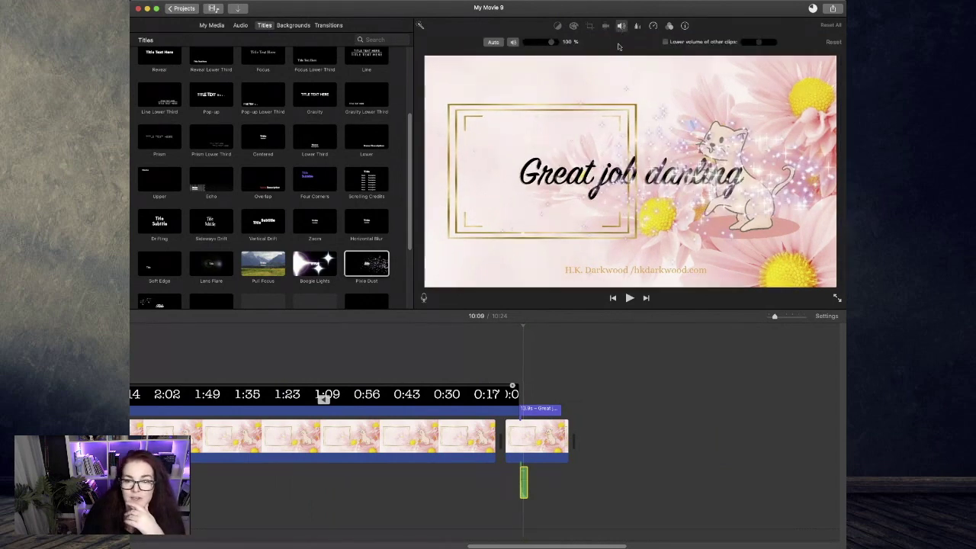
click(621, 26)
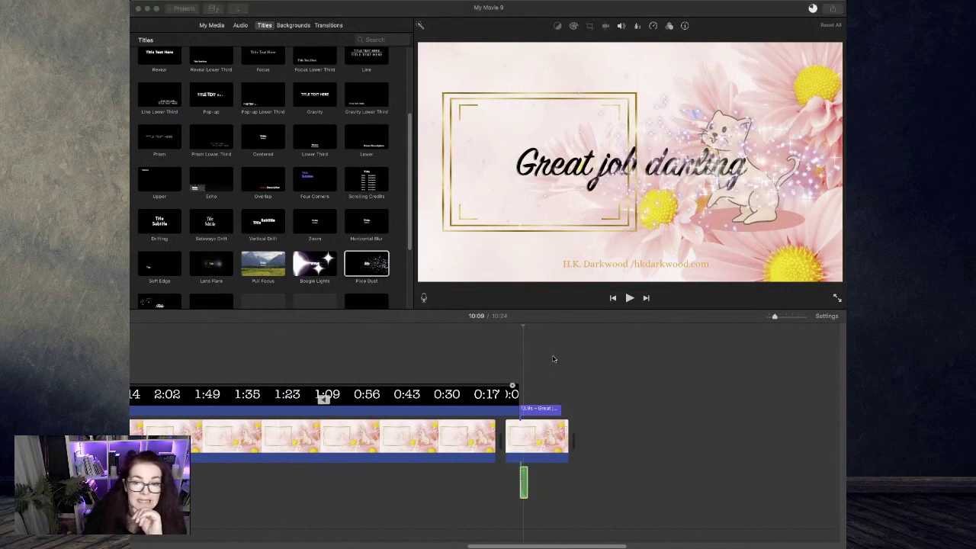
drag(509, 546, 427, 547)
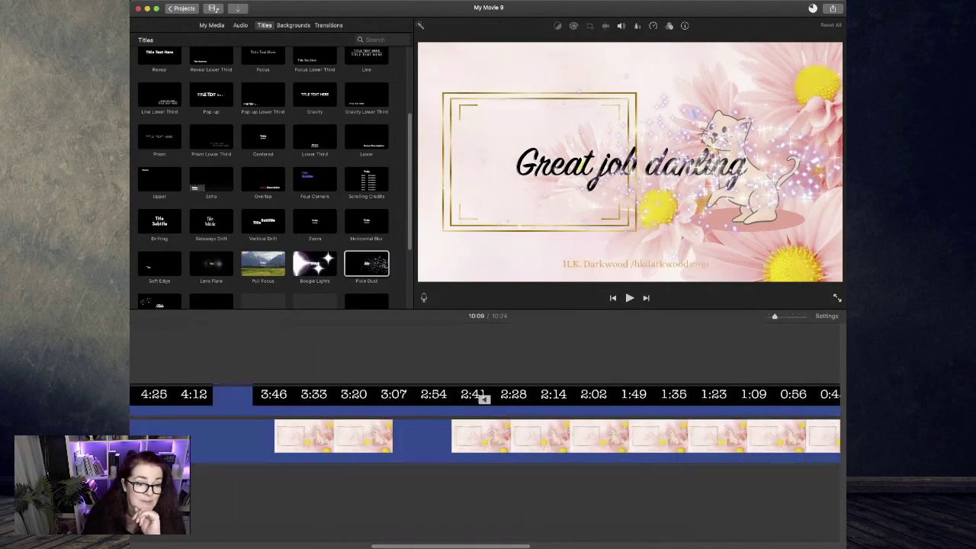